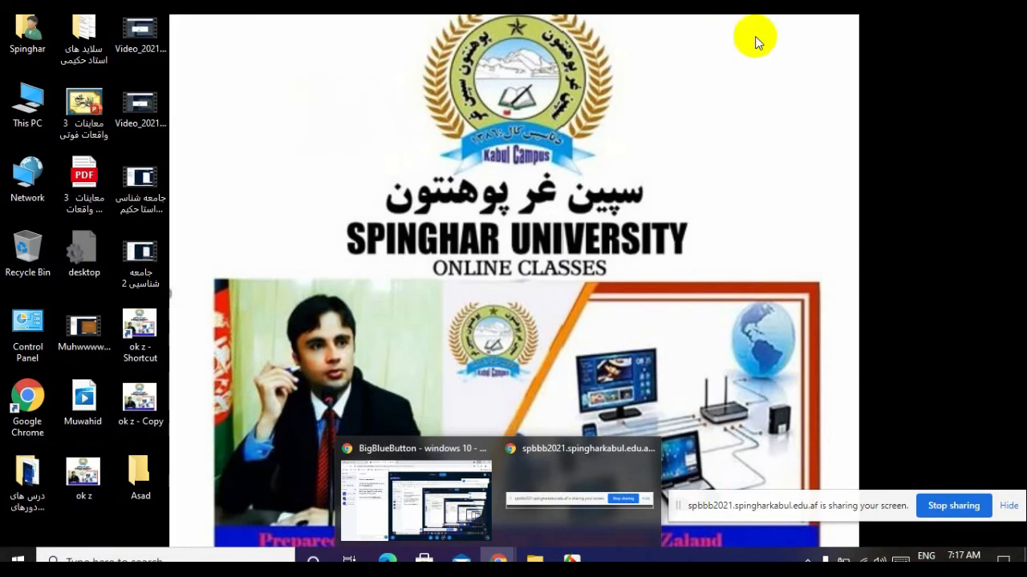
- Start creating a new shortcut on the desktop
{"action": "left_click", "coordinate": [367, 146]}
{"action": "right_click", "coordinate": [327, 133]}
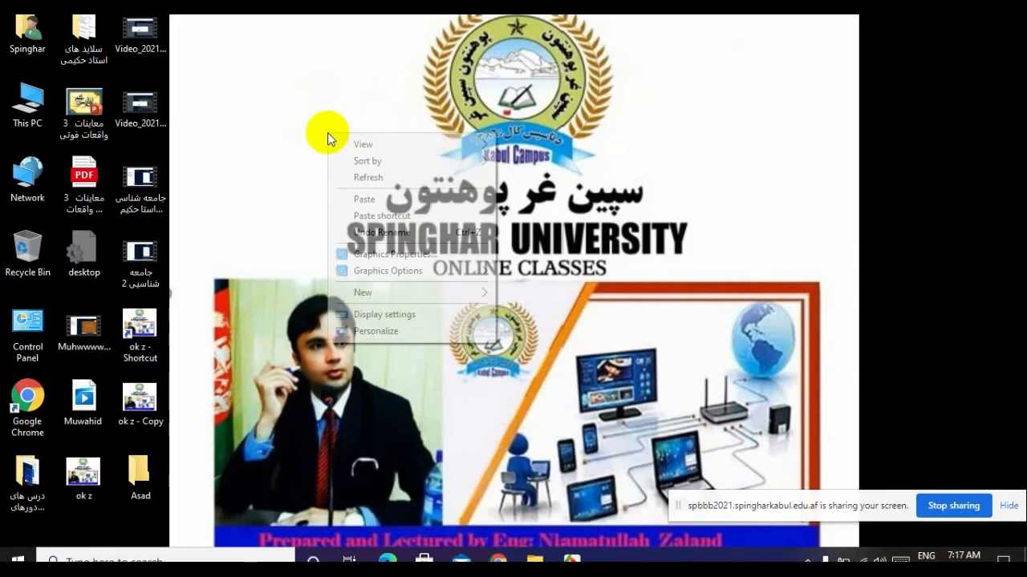
{"action": "mouse_move", "coordinate": [475, 294]}
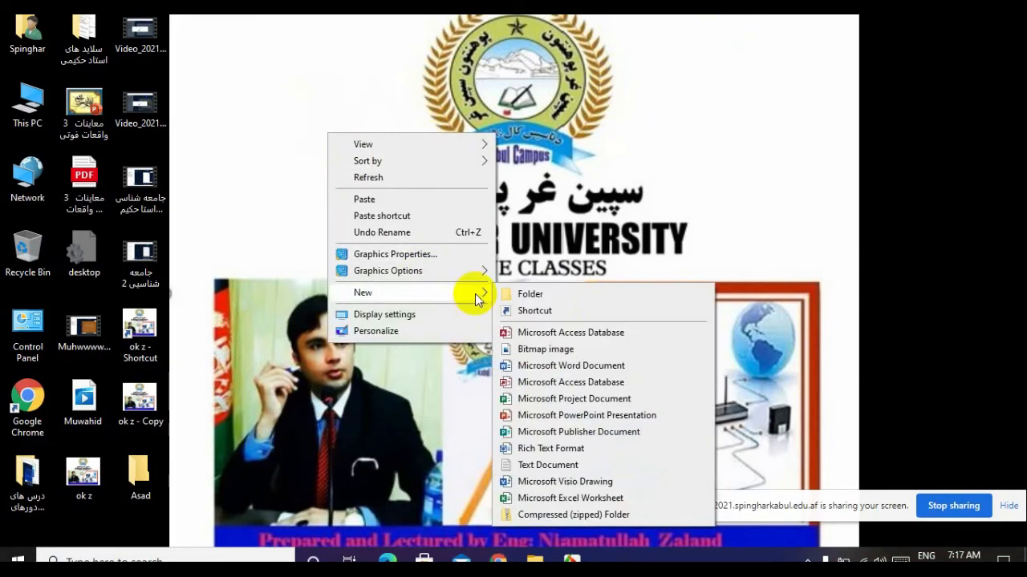
{"action": "left_click", "coordinate": [535, 310]}
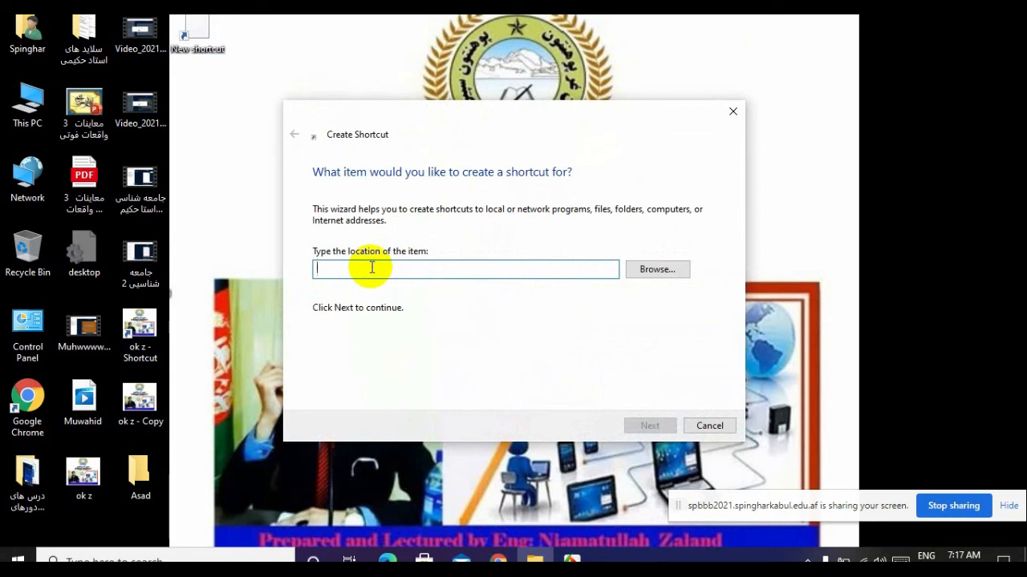
{"action": "type", "text": "klfkfk"}
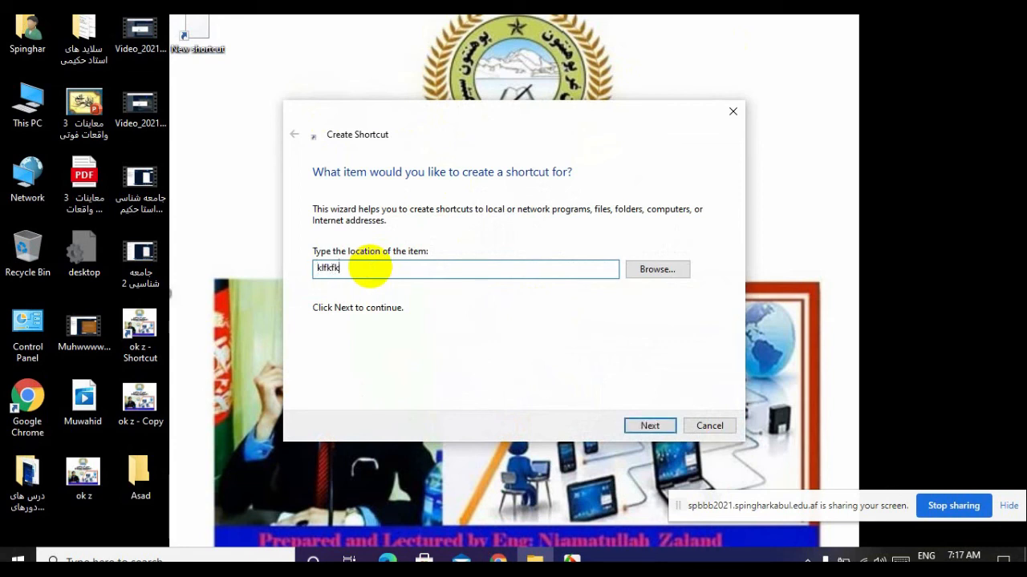
{"action": "key", "text": "BackSpace"}
{"action": "key", "text": "BackSpace"}
{"action": "key", "text": "BackSpace"}
{"action": "key", "text": "BackSpace"}
{"action": "key", "text": "BackSpace"}
{"action": "key", "text": "BackSpace"}
{"action": "key", "text": "BackSpace"}
{"action": "key", "text": "BackSpace"}
{"action": "key", "text": "BackSpace"}
{"action": "key", "text": "BackSpace"}
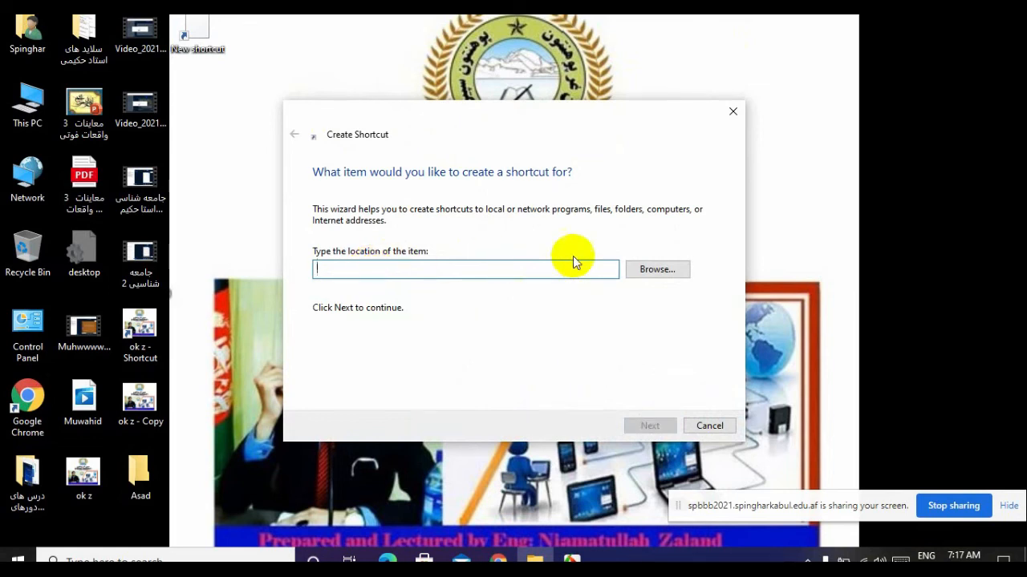
- Browse for the shortcut's target in the کتابخانه دیجیتلی folder on Local Disk (E:) under This PC
{"action": "left_click", "coordinate": [664, 271]}
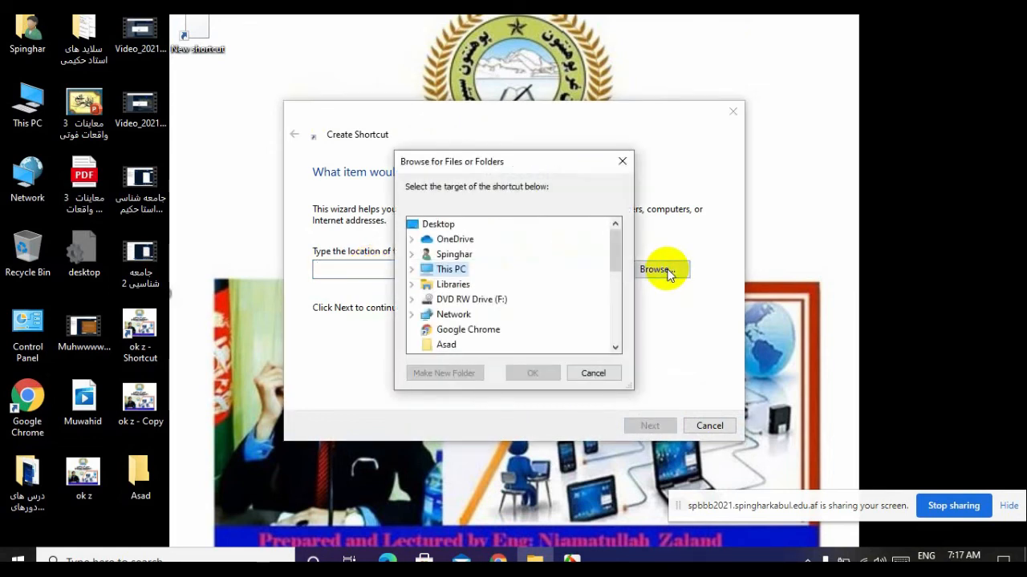
{"action": "left_click", "coordinate": [614, 243]}
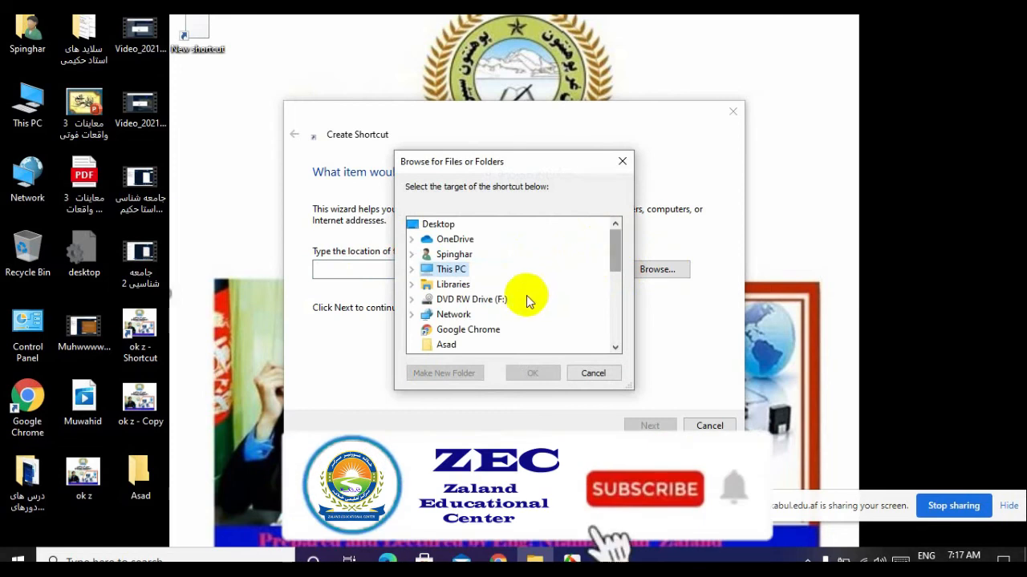
{"action": "left_click", "coordinate": [619, 252]}
{"action": "left_click_drag", "start_coordinate": [618, 253], "coordinate": [624, 281]}
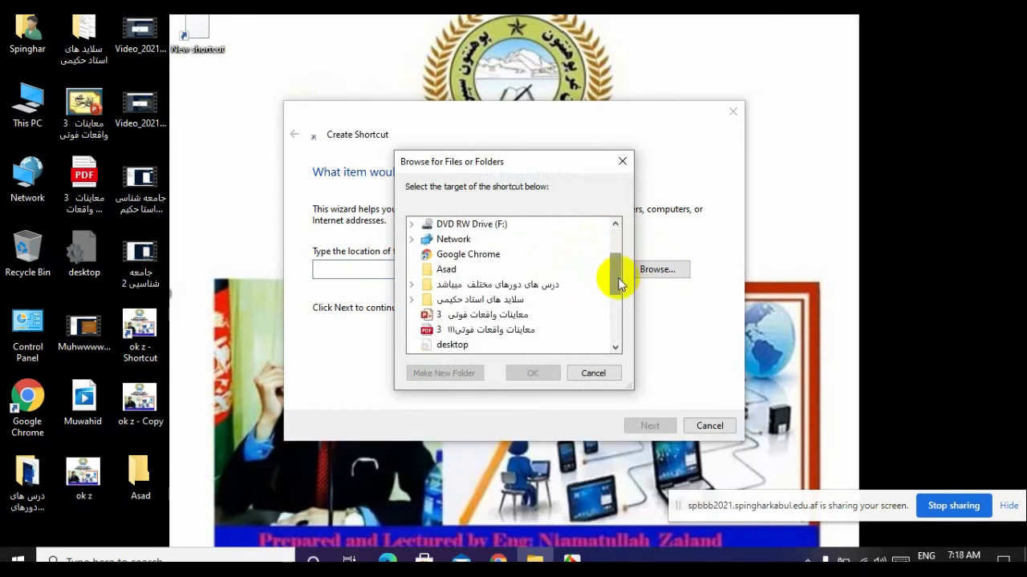
{"action": "left_click_drag", "start_coordinate": [618, 281], "coordinate": [615, 255]}
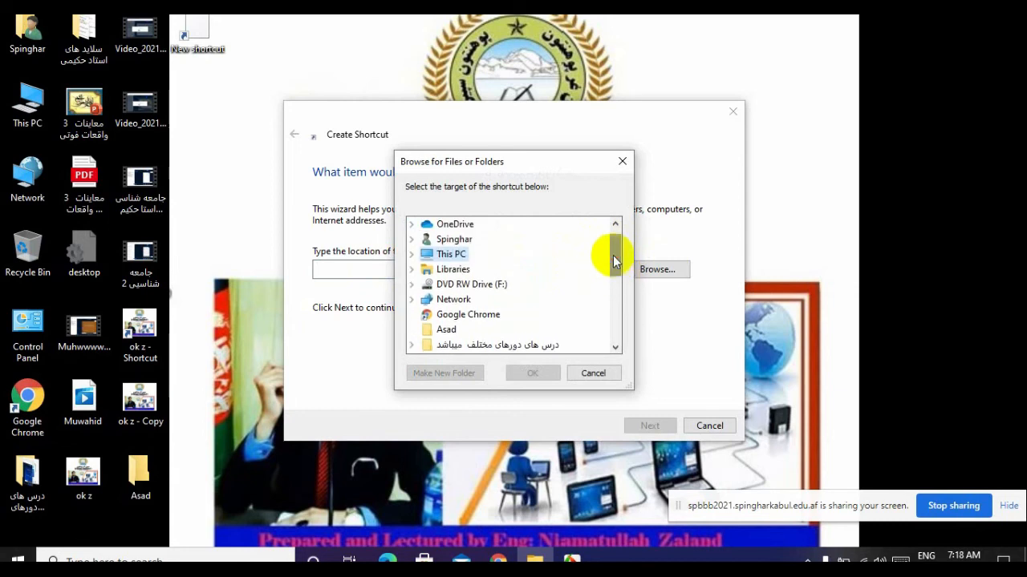
{"action": "double_click", "coordinate": [455, 256]}
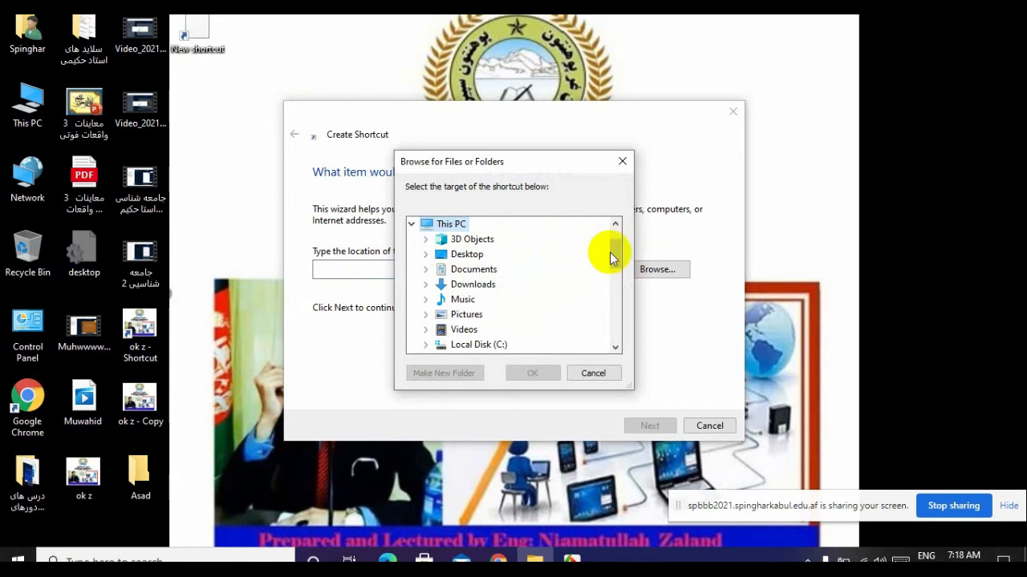
{"action": "left_click_drag", "start_coordinate": [616, 246], "coordinate": [612, 265]}
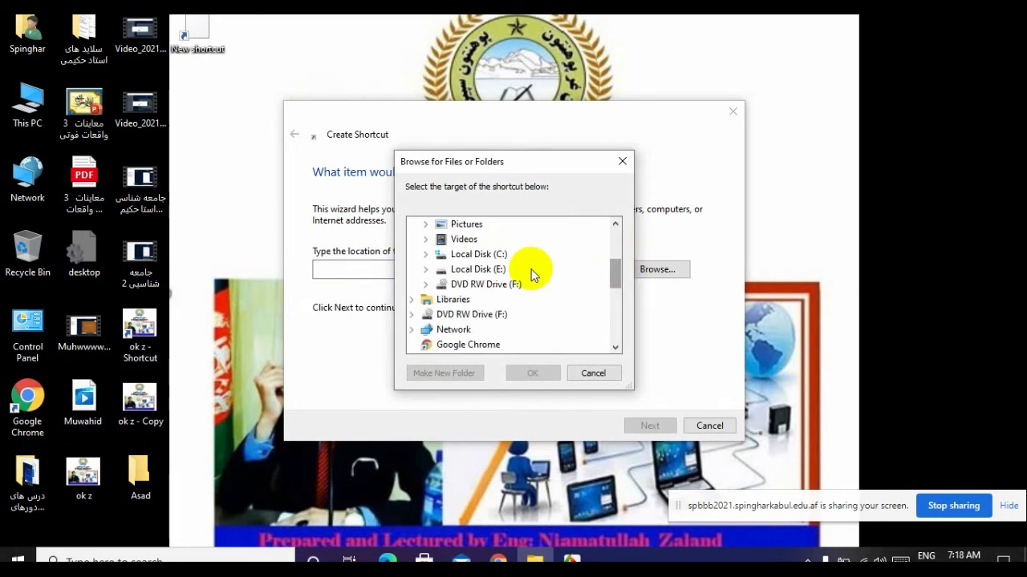
{"action": "double_click", "coordinate": [497, 268]}
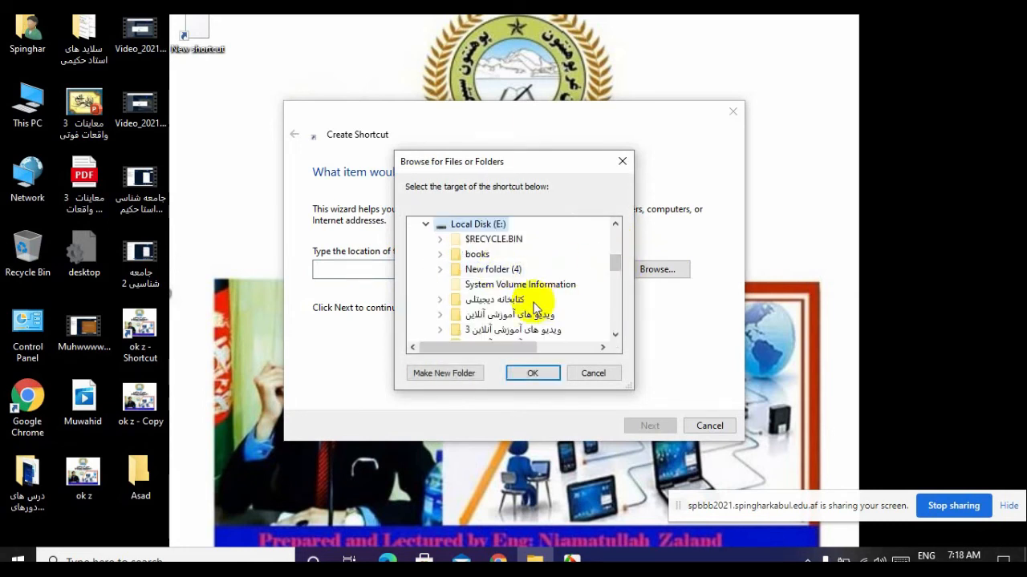
{"action": "double_click", "coordinate": [512, 301]}
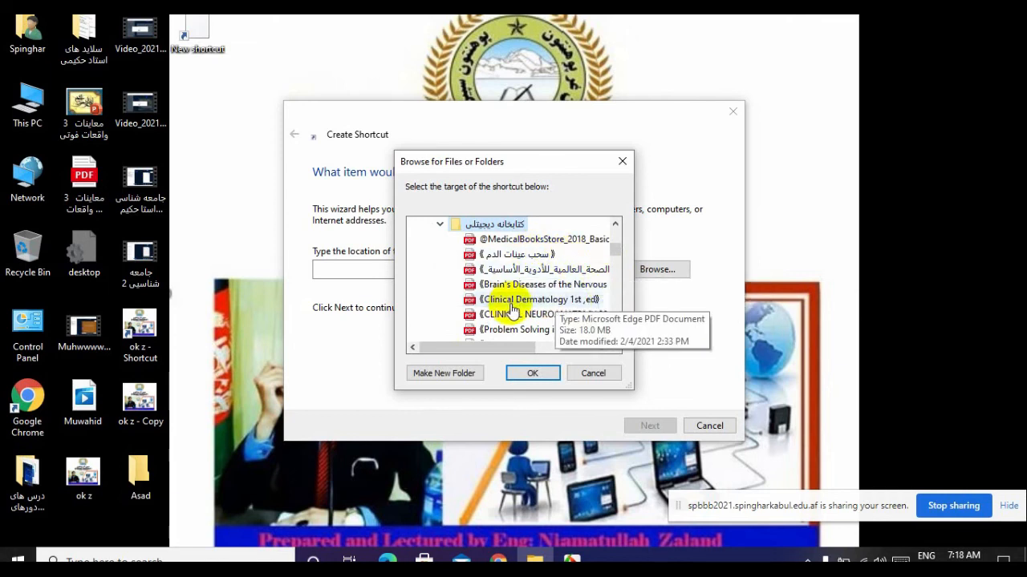
- Choose the Clinical Dermatology 1st ed PDF as the target and finish the shortcut with the suggested name
{"action": "left_click", "coordinate": [513, 308]}
{"action": "left_click", "coordinate": [532, 373]}
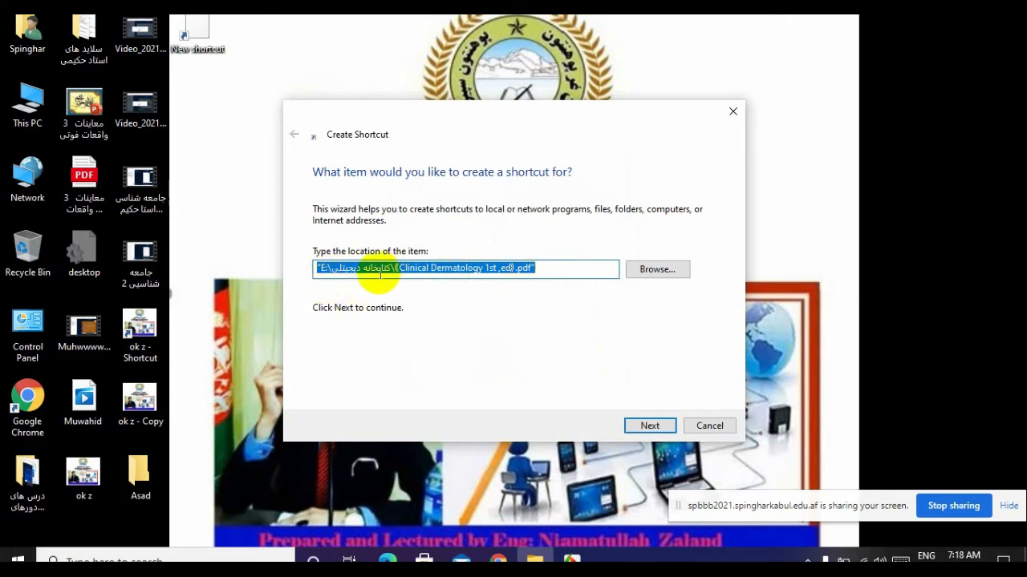
{"action": "left_click", "coordinate": [653, 425]}
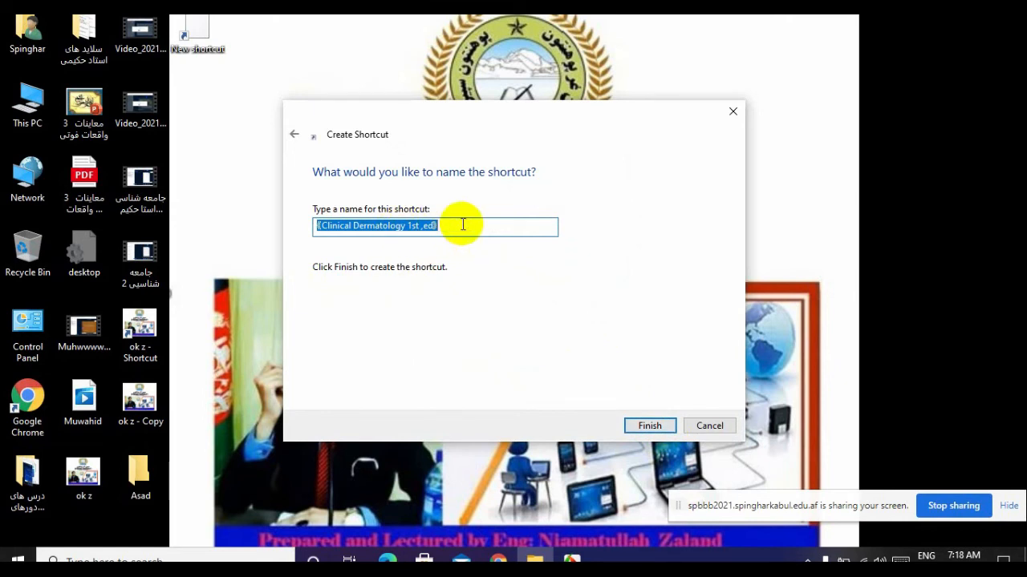
{"action": "left_click", "coordinate": [649, 425]}
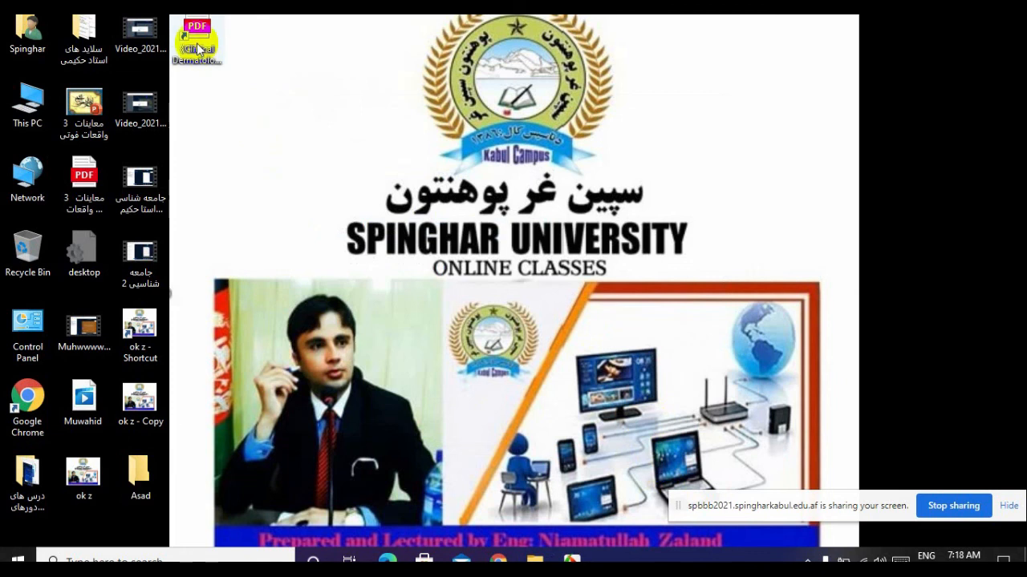
- Select the new Clinical Dermatology shortcut and refresh the desktop
{"action": "left_click", "coordinate": [199, 46]}
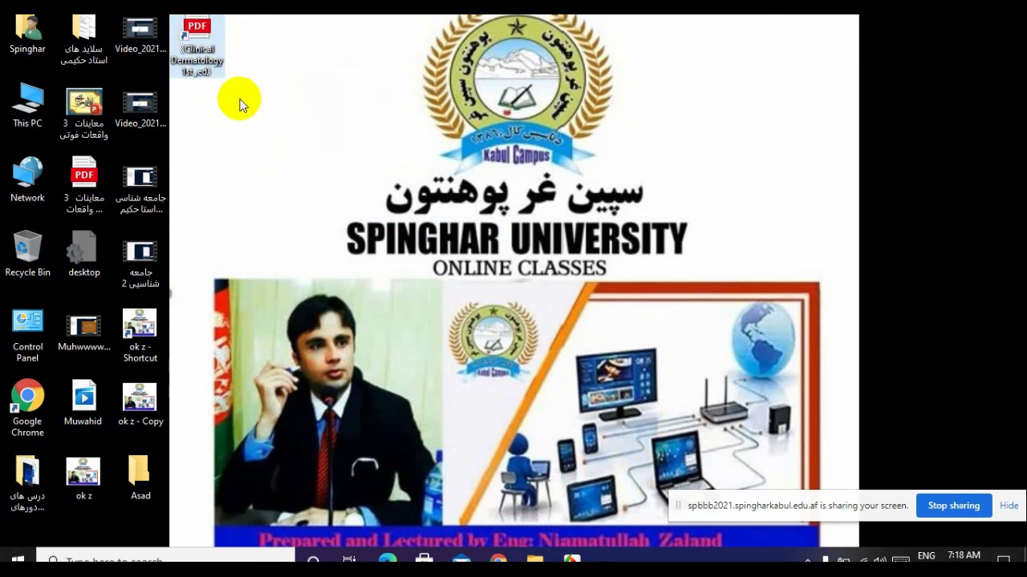
{"action": "left_click", "coordinate": [197, 56]}
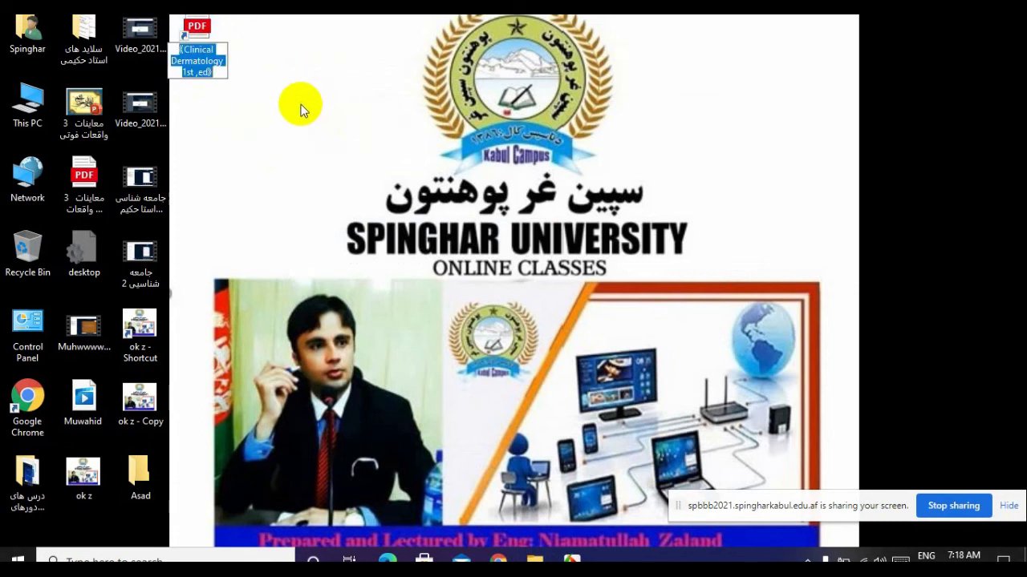
{"action": "right_click", "coordinate": [301, 108]}
{"action": "left_click", "coordinate": [339, 147]}
{"action": "right_click", "coordinate": [339, 143]}
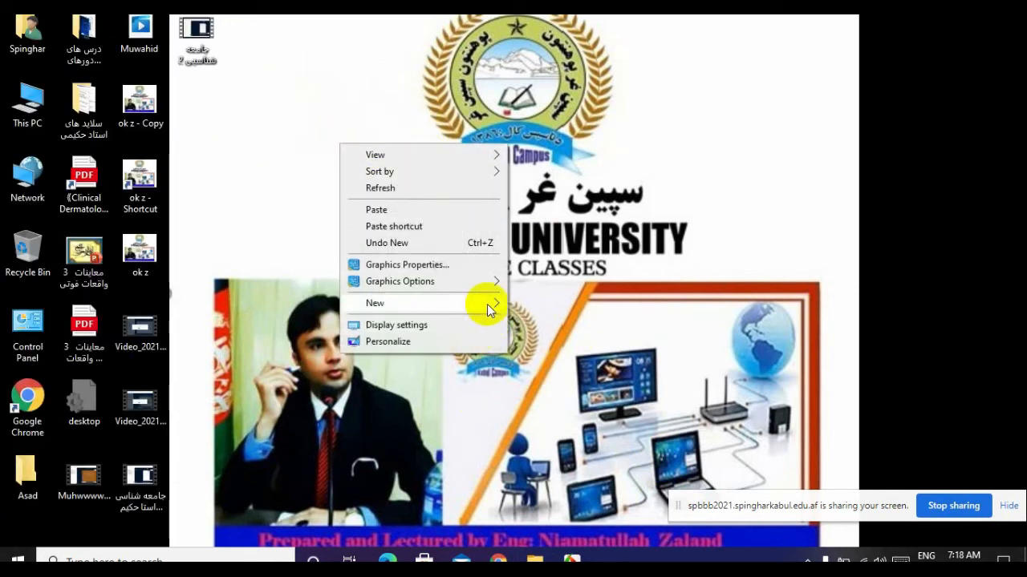
{"action": "mouse_move", "coordinate": [488, 305]}
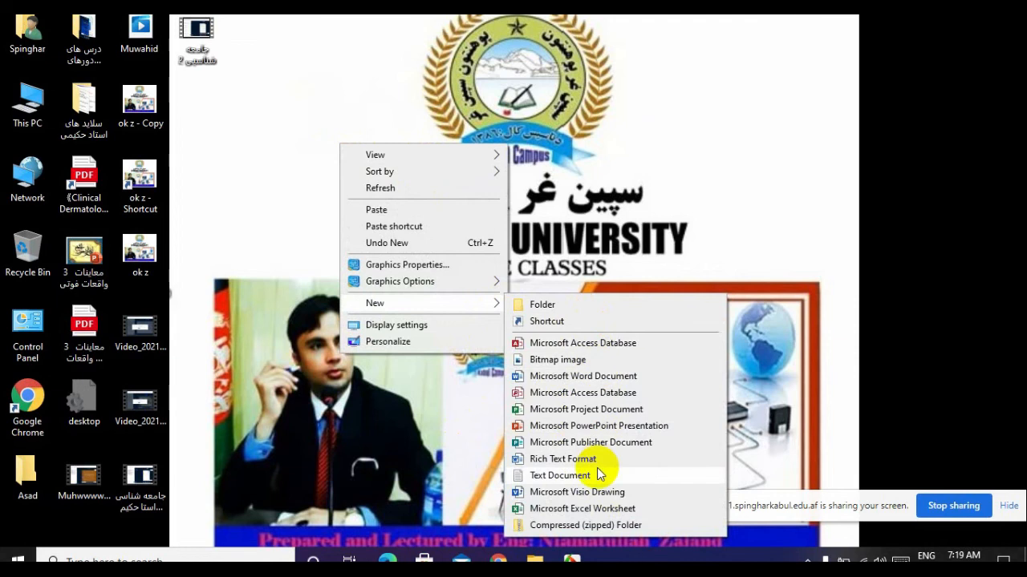
{"action": "left_click", "coordinate": [534, 185]}
- Open the desktop's display settings and raise the built-in display's brightness to just under half
{"action": "right_click", "coordinate": [537, 188]}
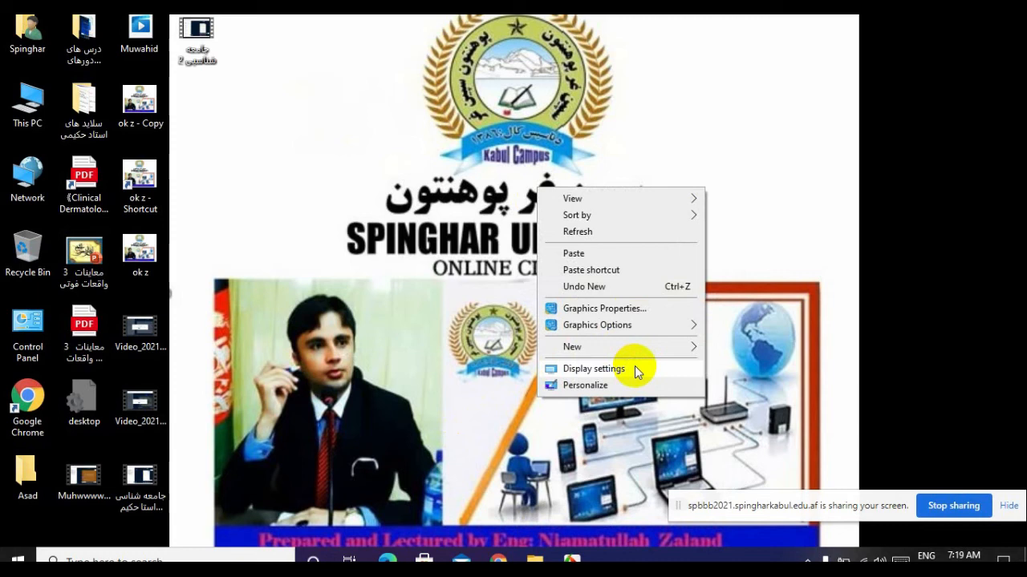
{"action": "left_click", "coordinate": [635, 368]}
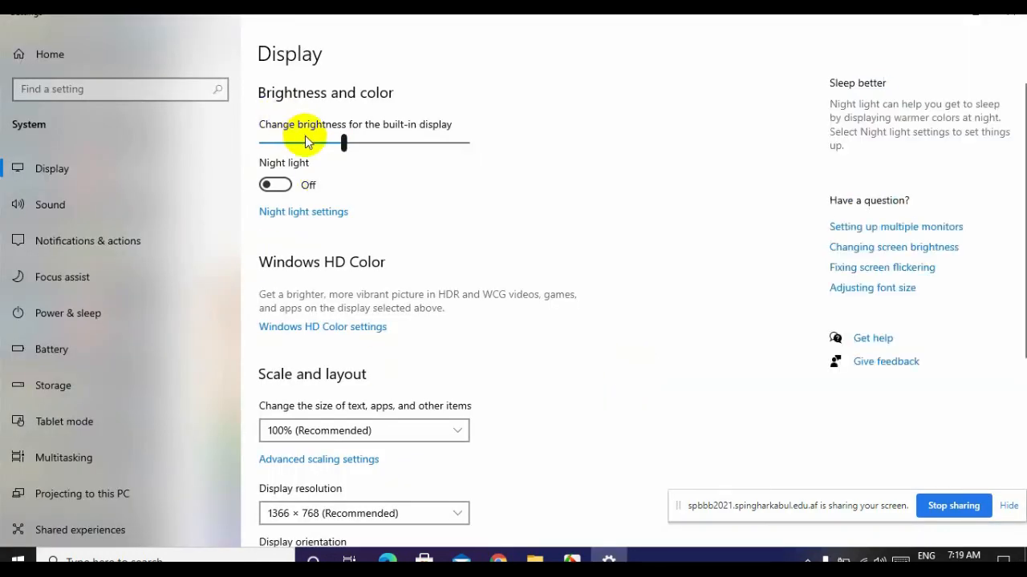
{"action": "left_click_drag", "start_coordinate": [305, 141], "coordinate": [359, 155]}
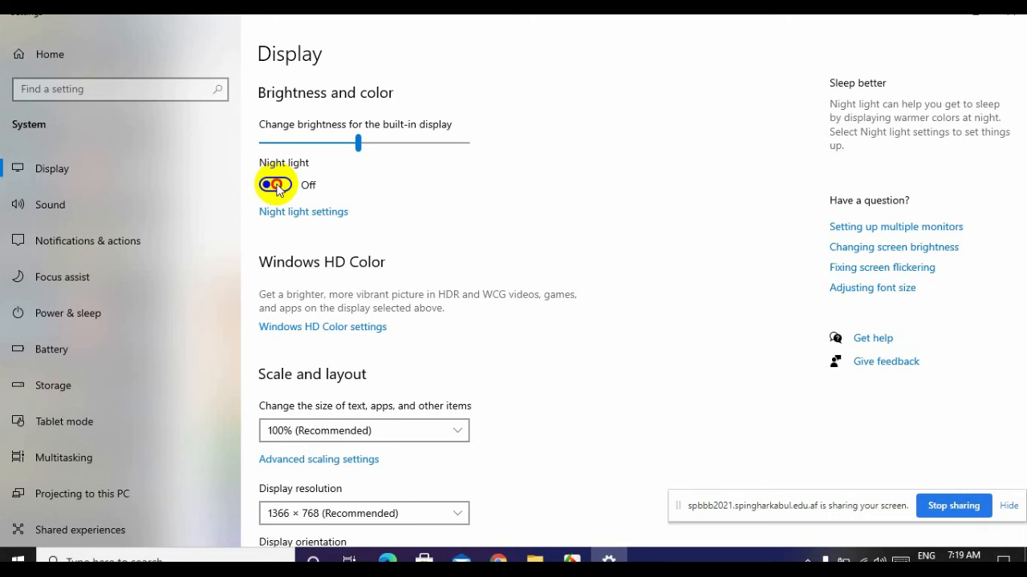
- Turn on Night light and set its strength slightly below the middle in the Night light settings
{"action": "left_click", "coordinate": [275, 186]}
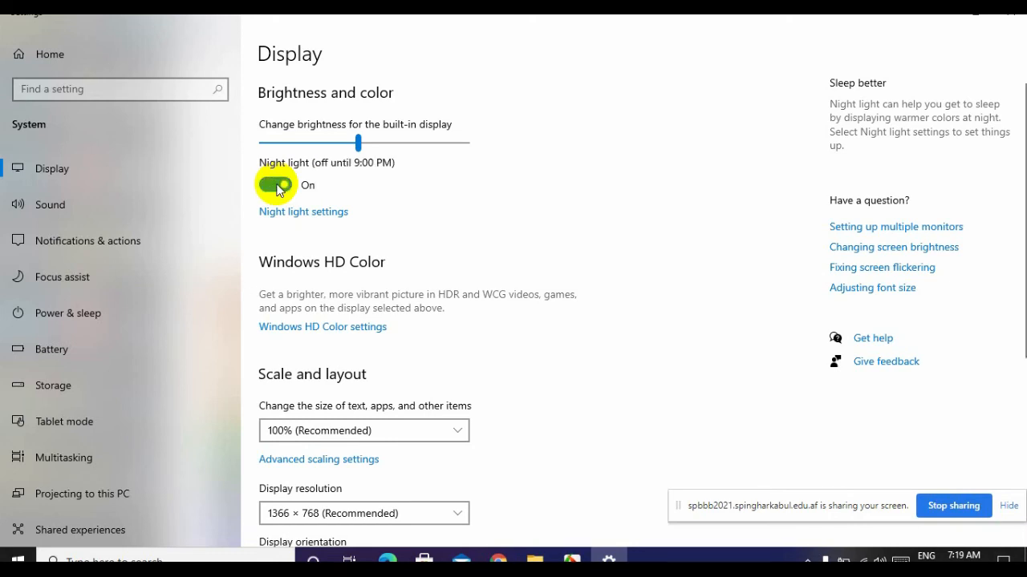
{"action": "left_click", "coordinate": [319, 213]}
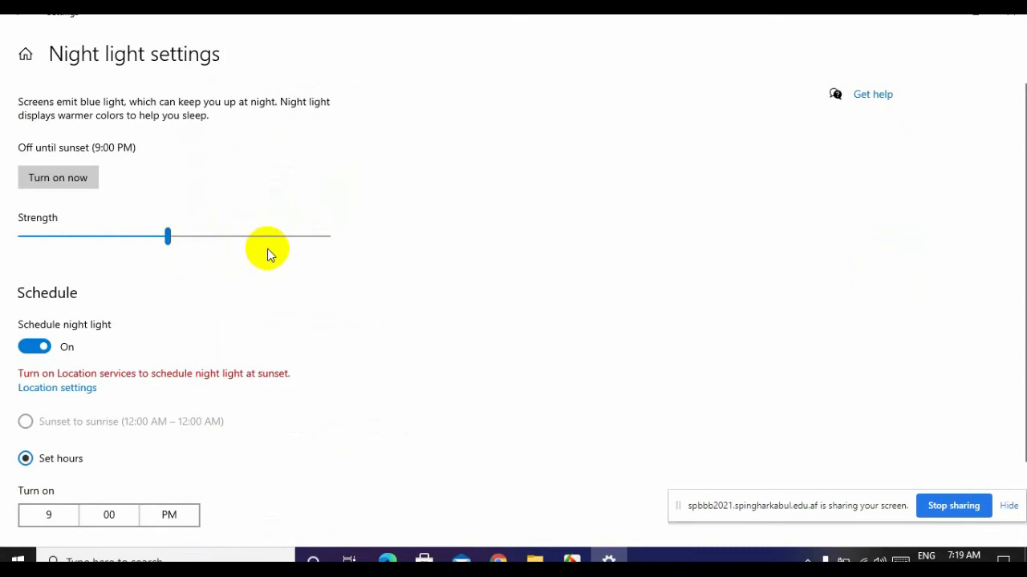
{"action": "left_click_drag", "start_coordinate": [140, 236], "coordinate": [163, 251]}
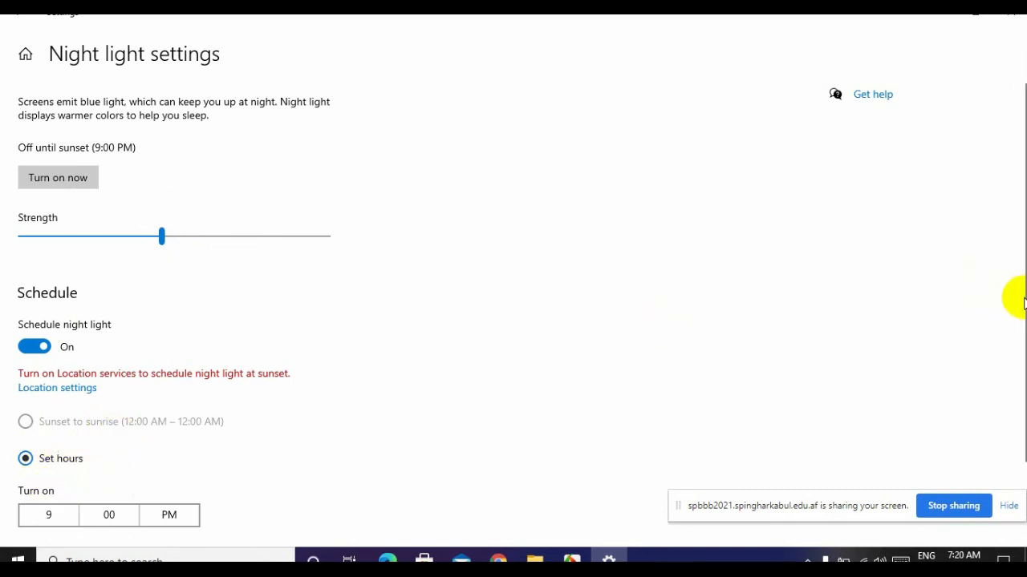
- Set the Night light schedule's turn-on time to 7:00 PM
{"action": "left_click_drag", "start_coordinate": [1015, 298], "coordinate": [1013, 372]}
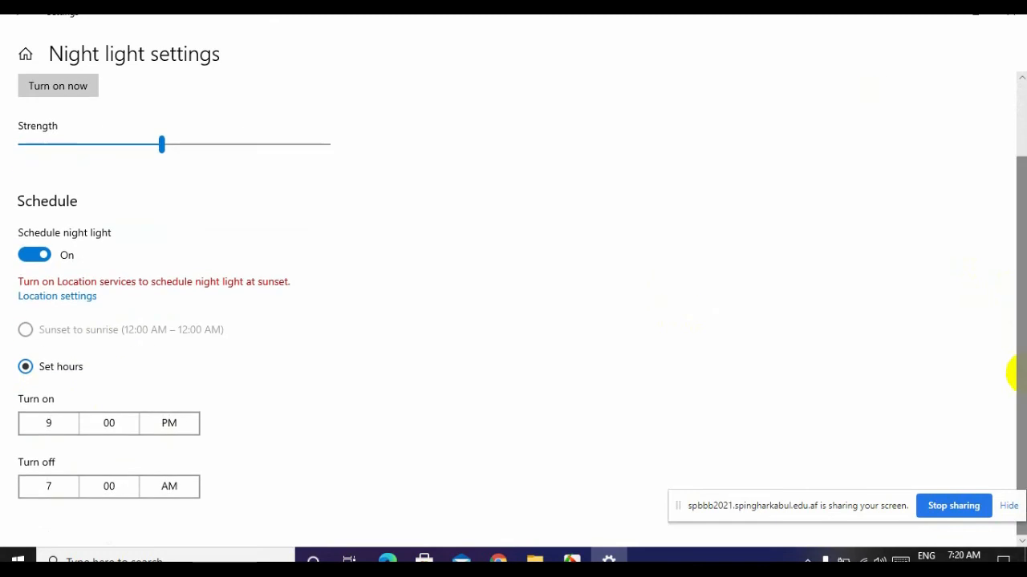
{"action": "left_click", "coordinate": [49, 424]}
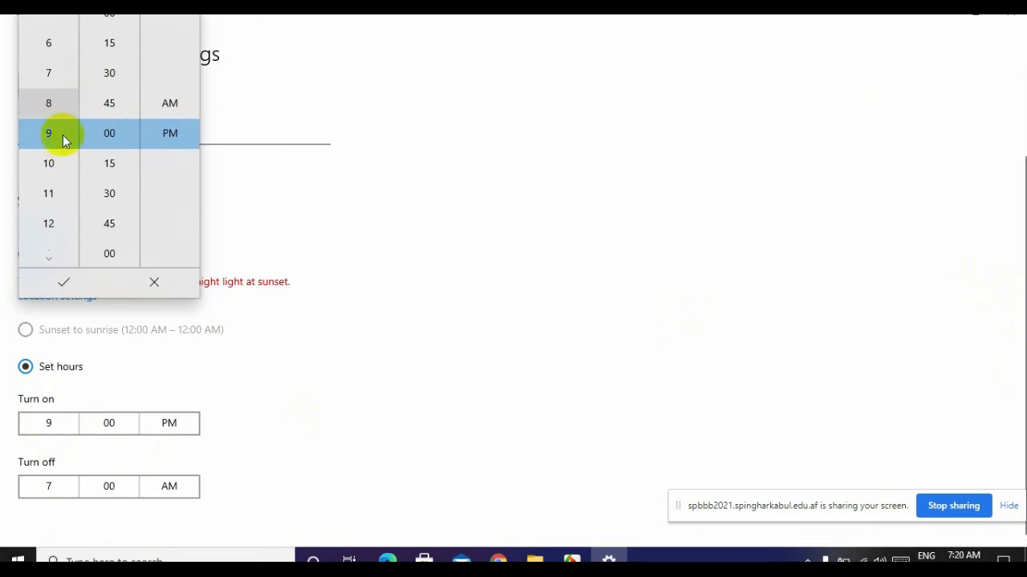
{"action": "left_click", "coordinate": [52, 79]}
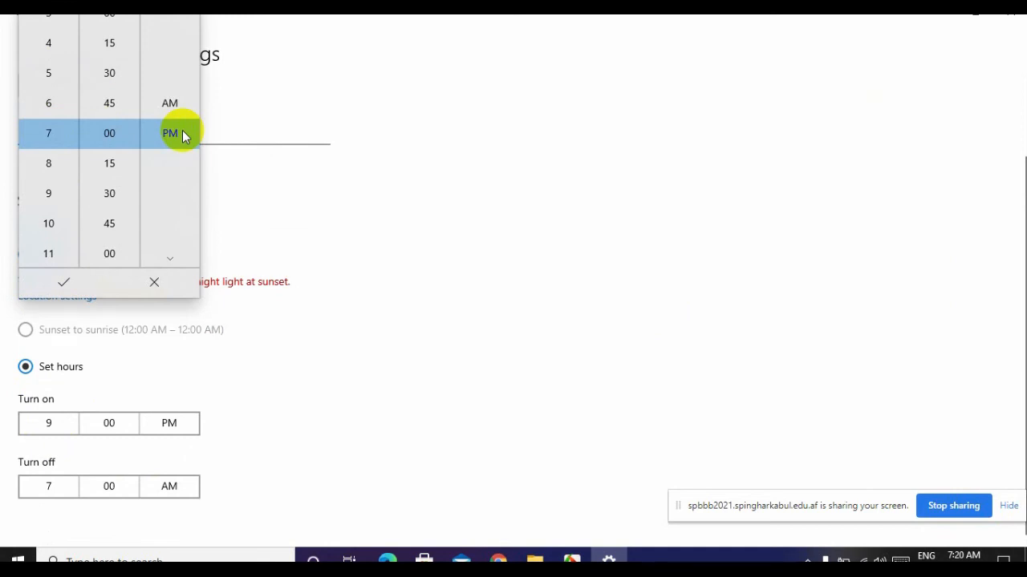
{"action": "left_click", "coordinate": [70, 287]}
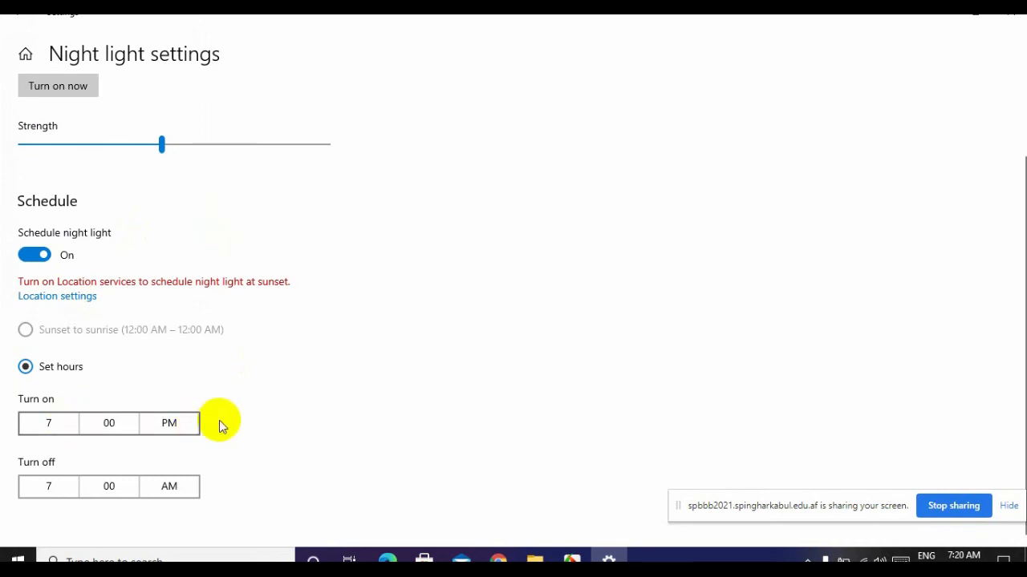
- Set the Night light schedule's turn-off time to 5:00 AM and return to the Display page
{"action": "left_click", "coordinate": [45, 487]}
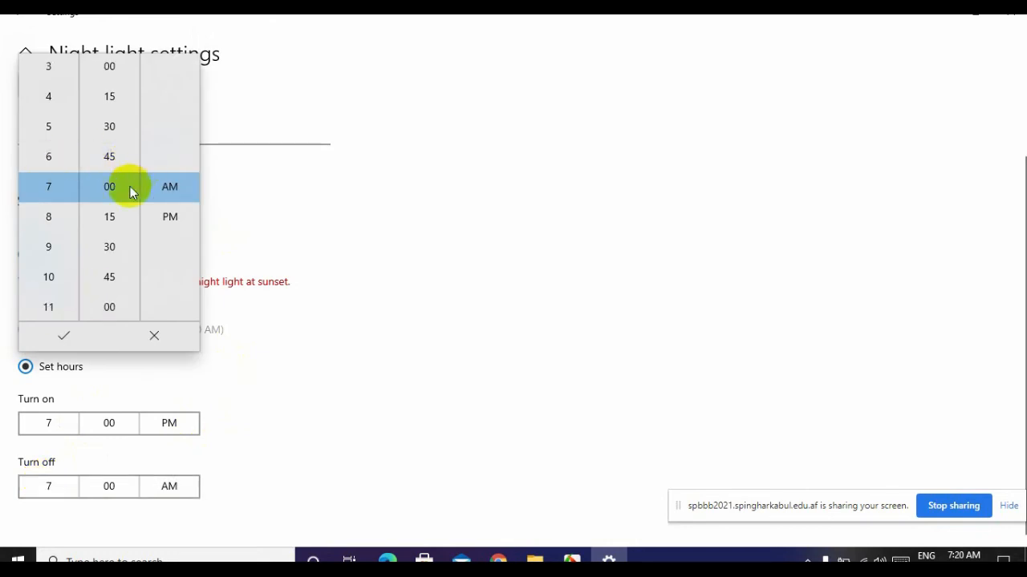
{"action": "left_click", "coordinate": [49, 155]}
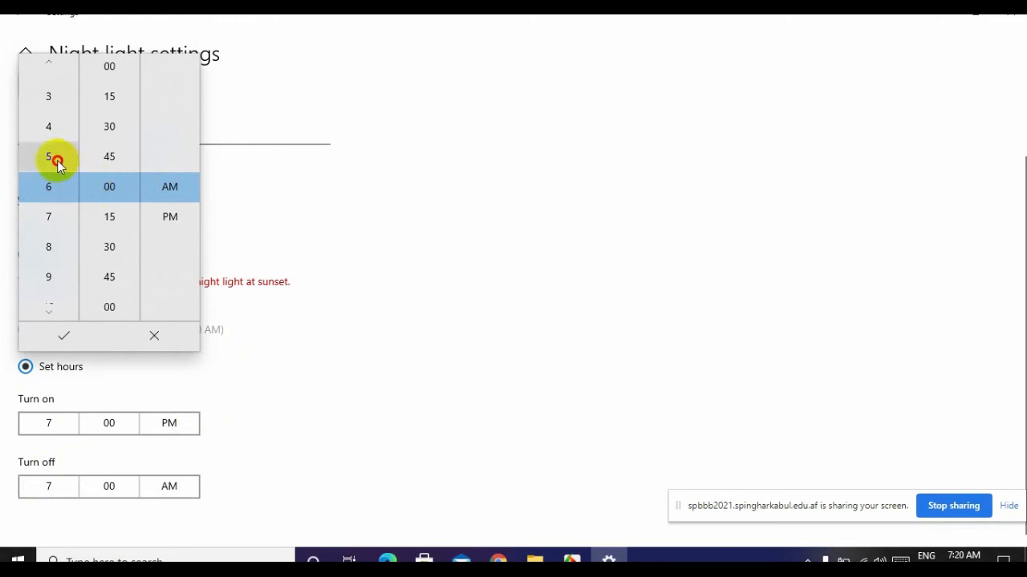
{"action": "left_click", "coordinate": [57, 161]}
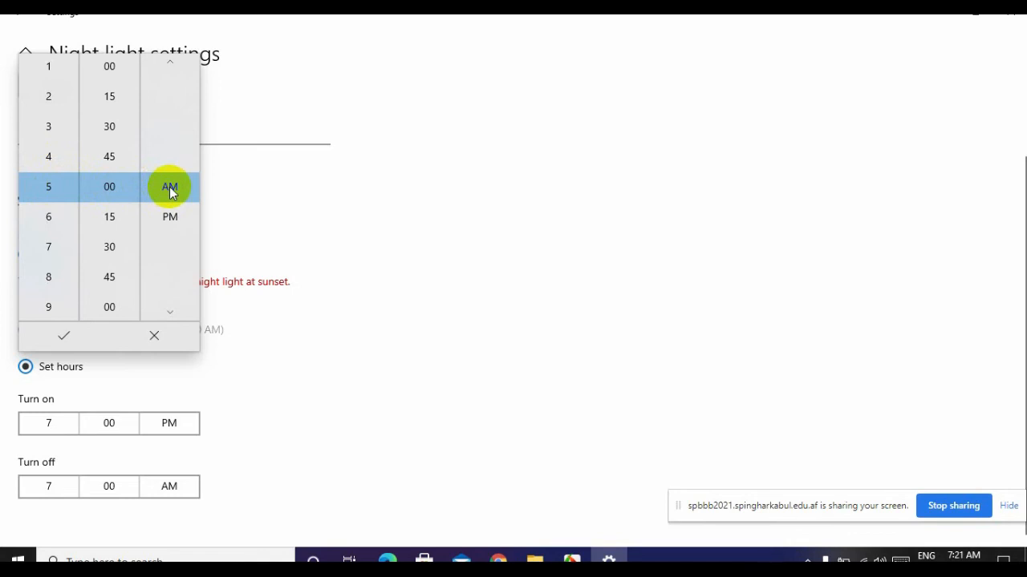
{"action": "left_click", "coordinate": [64, 335]}
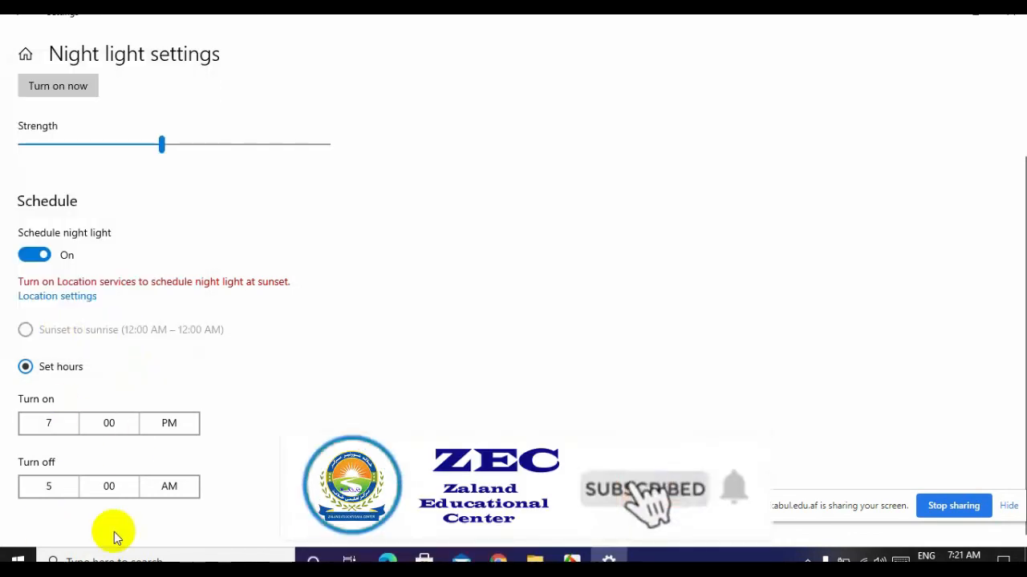
{"action": "left_click", "coordinate": [24, 20]}
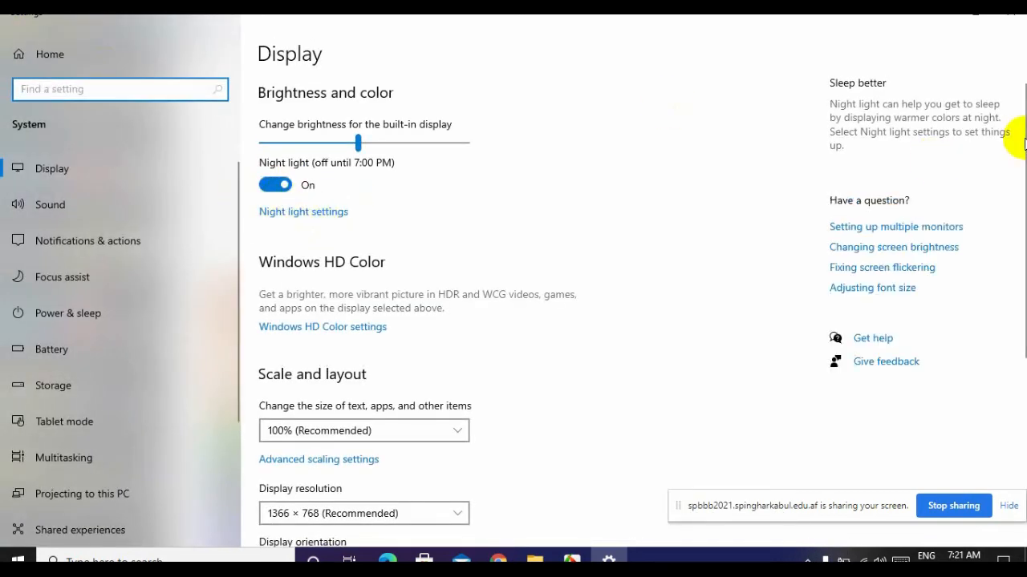
- Try 125% as the size of text, apps, and other items, and set it back to 100% (Recommended)
{"action": "mouse_move", "coordinate": [1017, 164]}
{"action": "left_mouse_down"}
{"action": "mouse_move", "coordinate": [1017, 241]}
{"action": "mouse_move", "coordinate": [1015, 191]}
{"action": "left_mouse_up"}
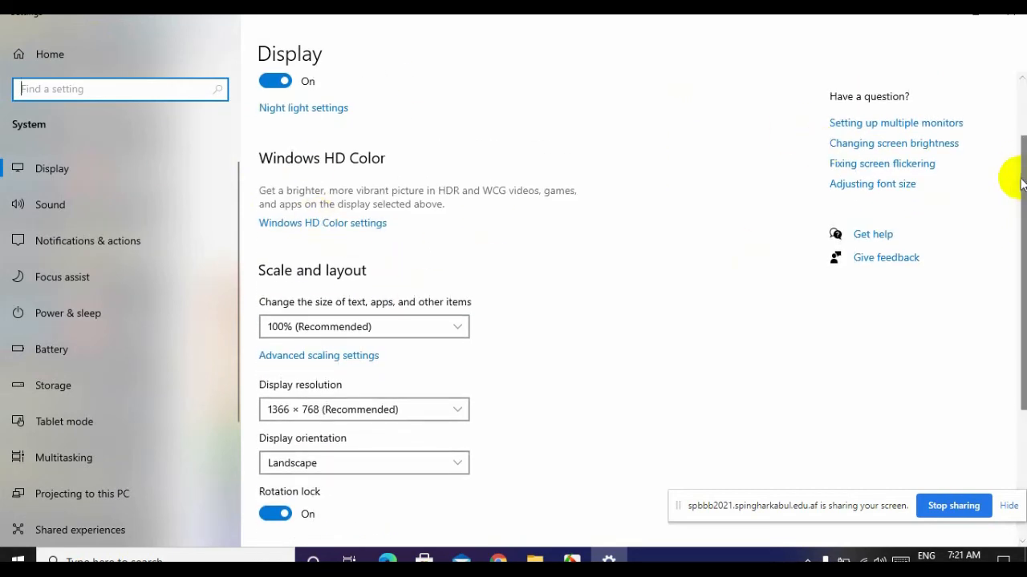
{"action": "left_click_drag", "start_coordinate": [1021, 183], "coordinate": [1020, 273]}
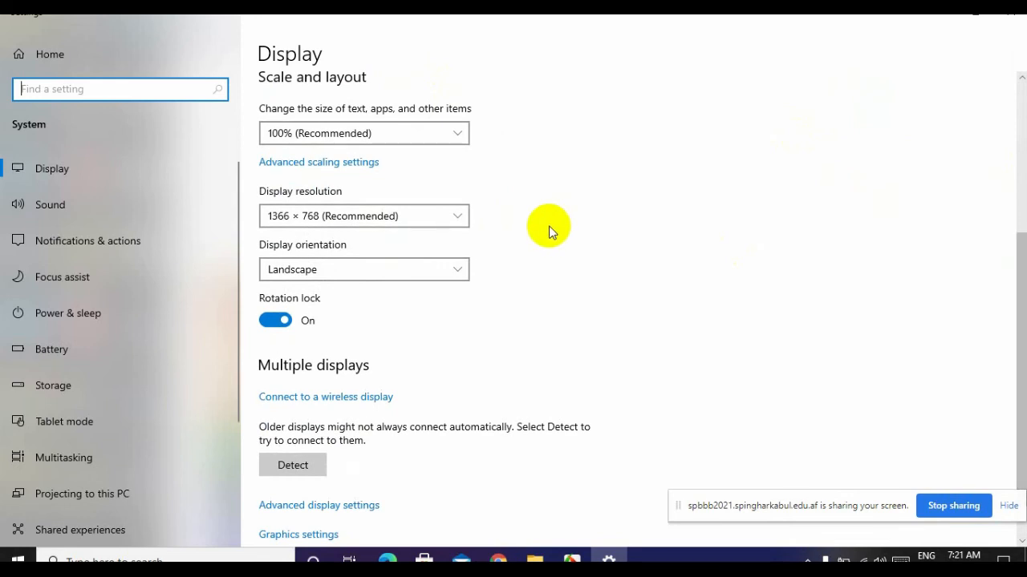
{"action": "left_click", "coordinate": [442, 134]}
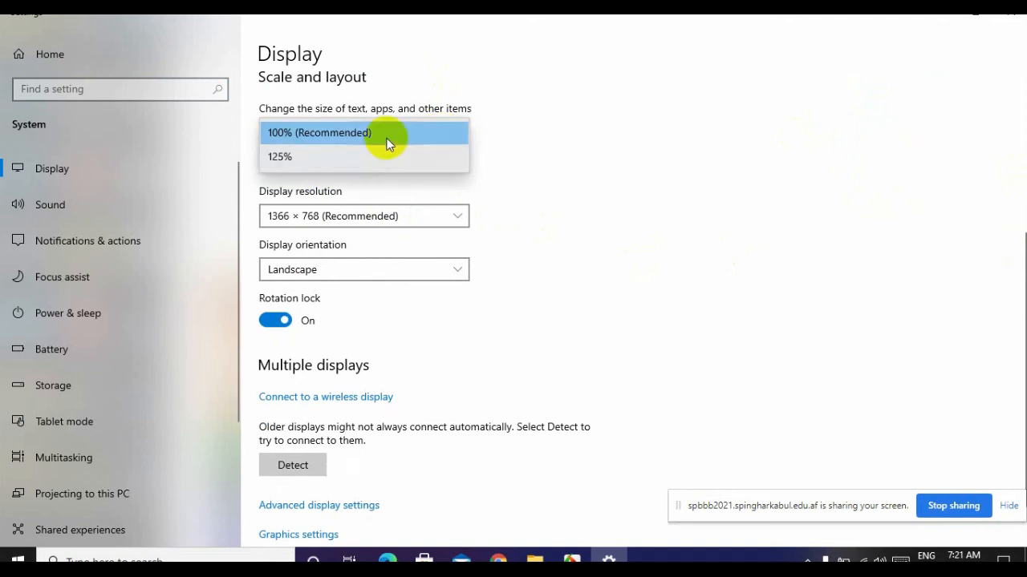
{"action": "left_click", "coordinate": [328, 156]}
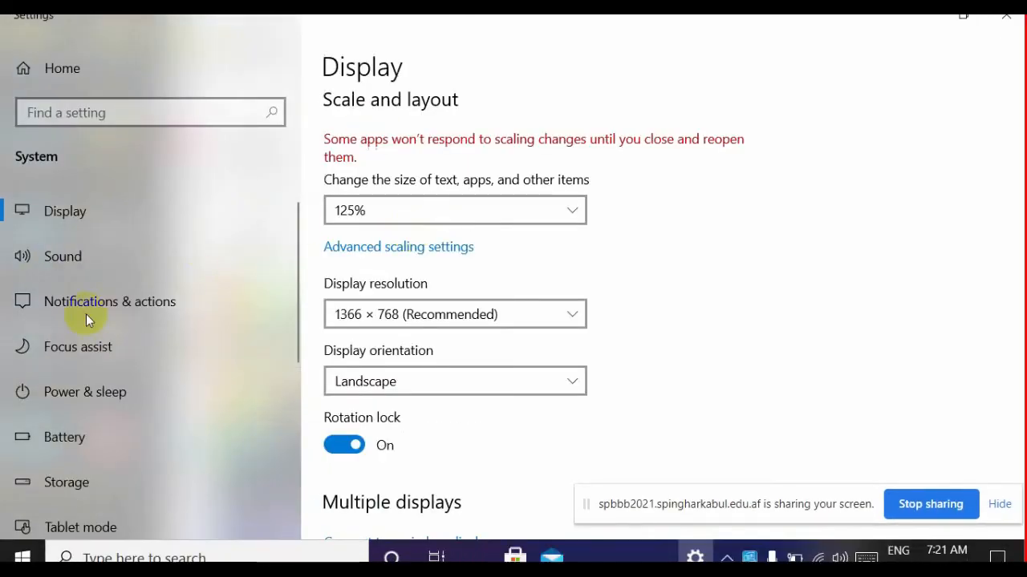
{"action": "left_click", "coordinate": [393, 210]}
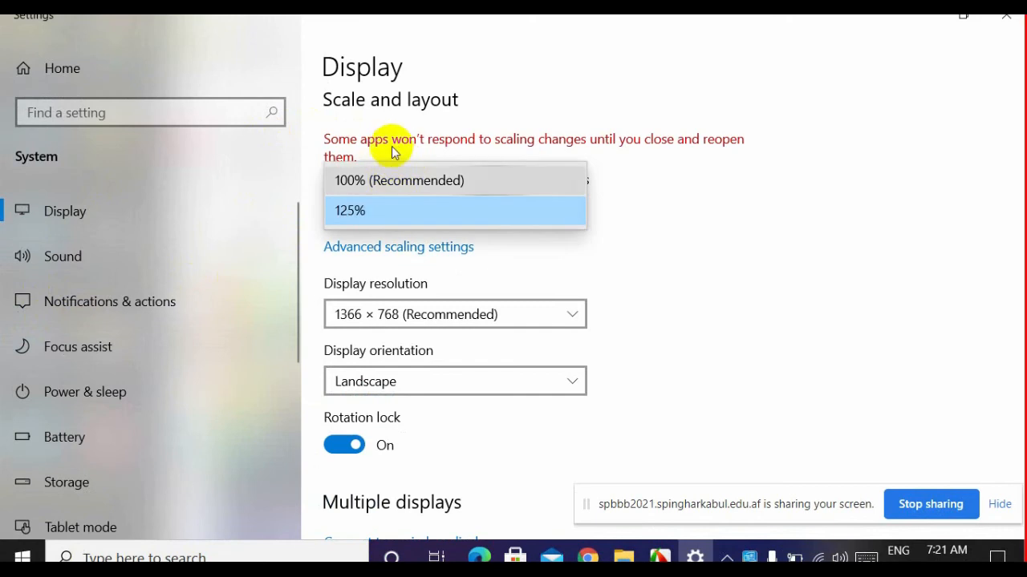
{"action": "left_click", "coordinate": [398, 180]}
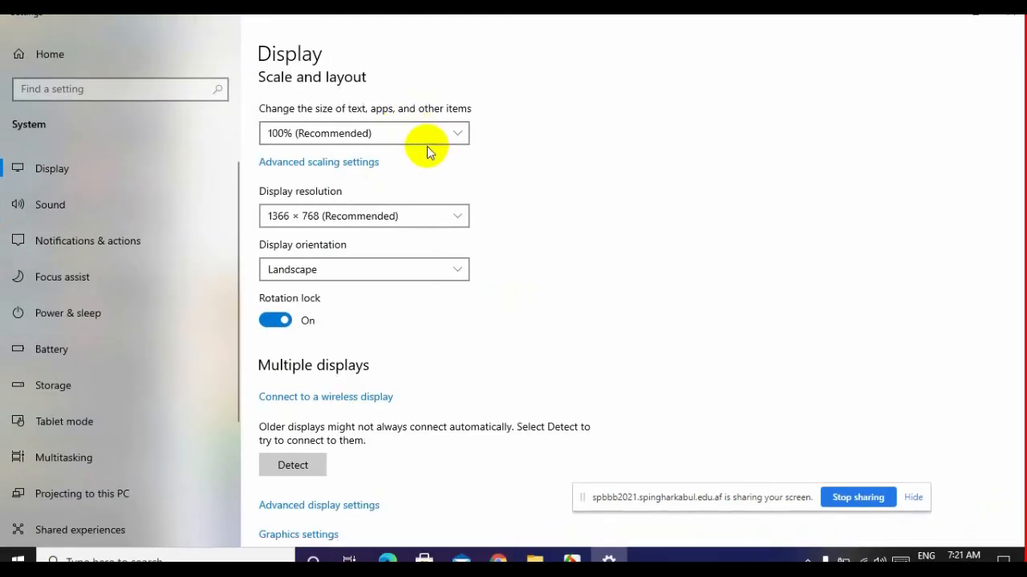
- Review the display resolution options, and try the Portrait display orientation and revert it
{"action": "left_click", "coordinate": [374, 212]}
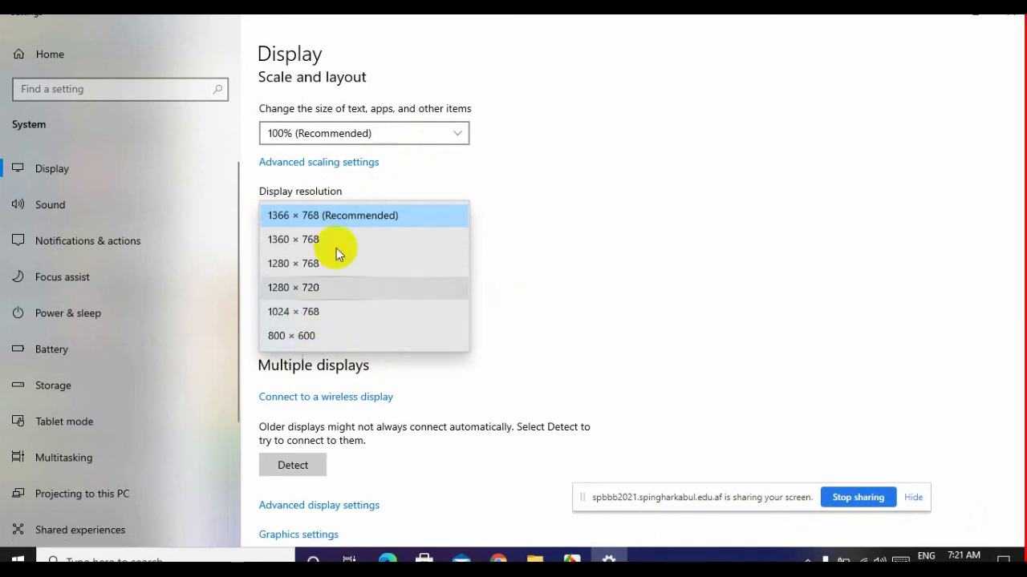
{"action": "left_click", "coordinate": [538, 224]}
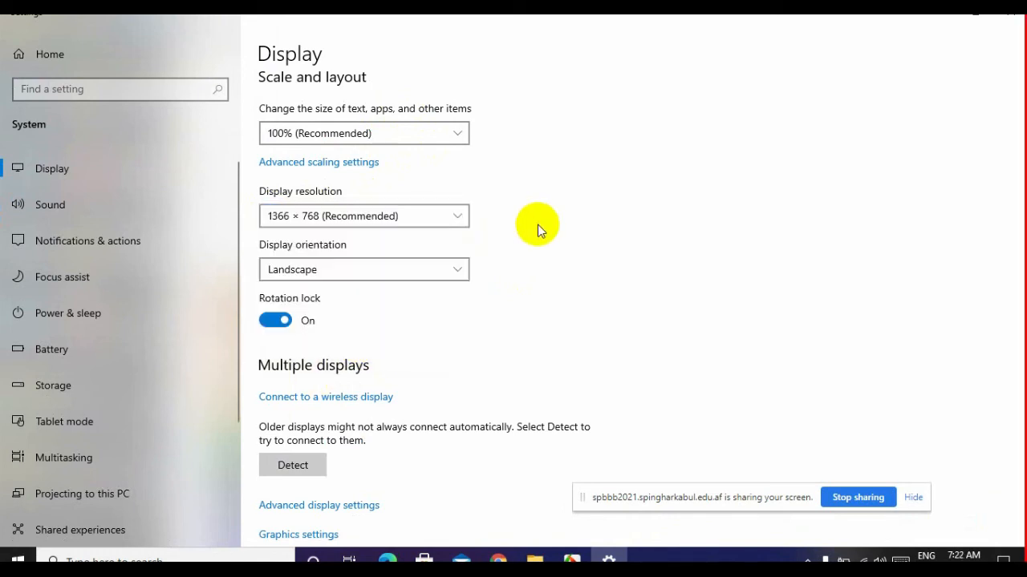
{"action": "left_click", "coordinate": [443, 270]}
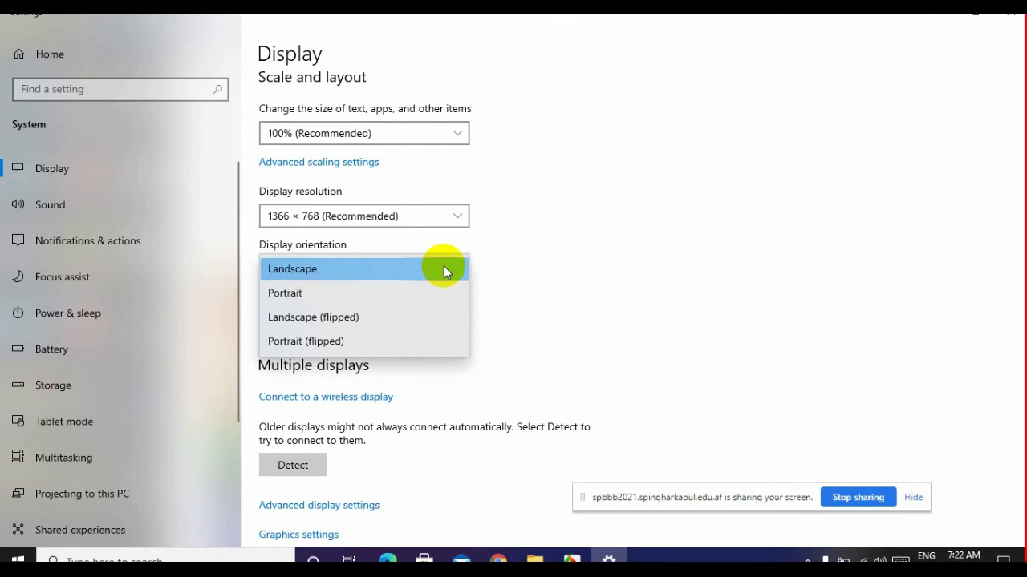
{"action": "left_click", "coordinate": [413, 292]}
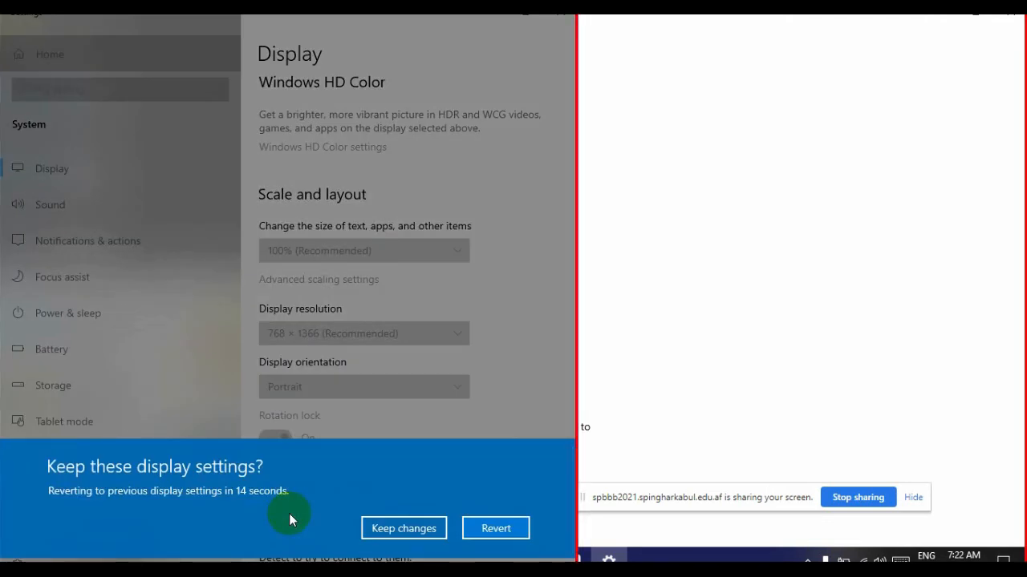
{"action": "key", "text": "Escape"}
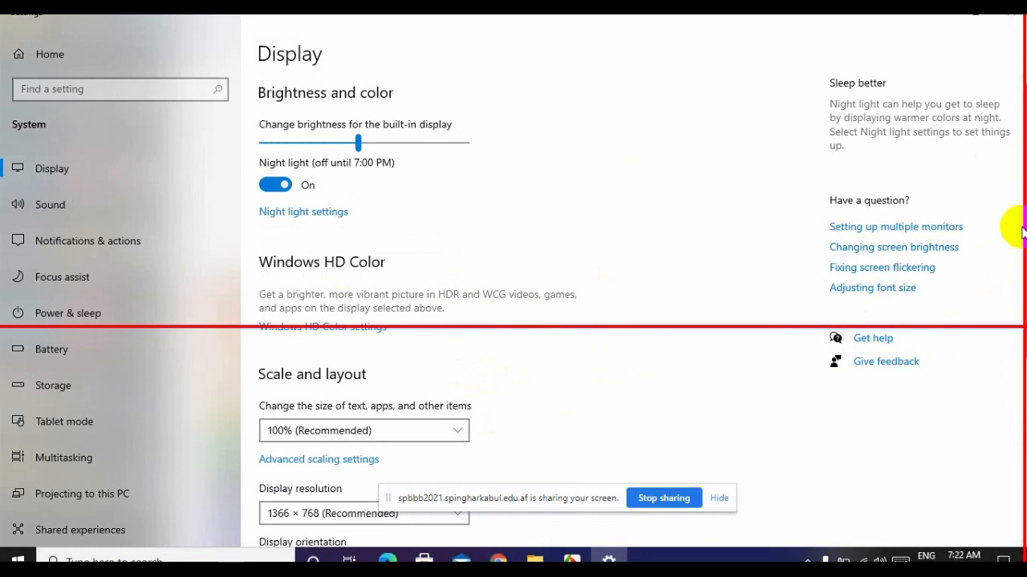
- Try the Landscape (flipped) display orientation, revert it, and review the orientation options once more
{"action": "left_click_drag", "start_coordinate": [1019, 229], "coordinate": [1015, 409]}
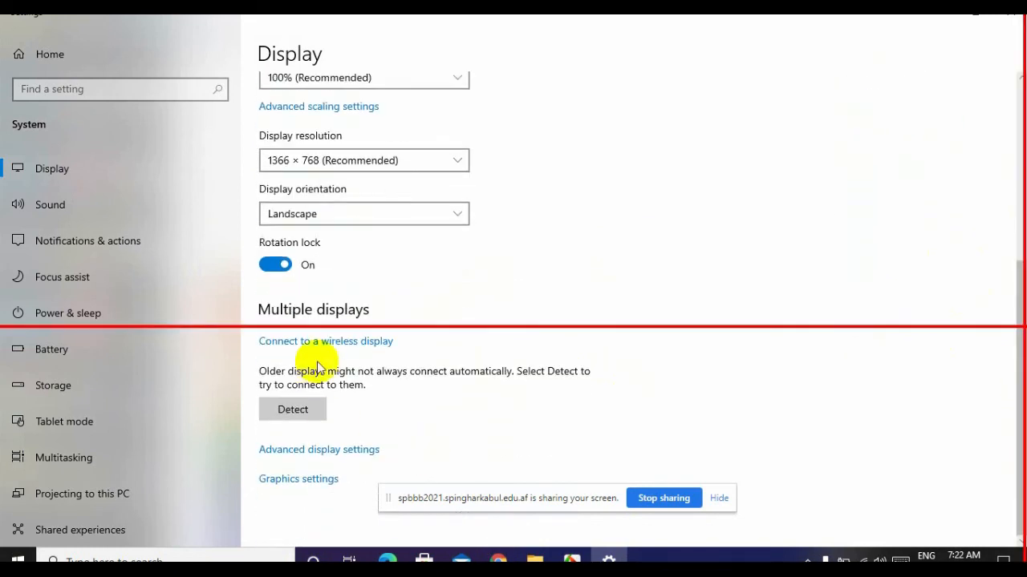
{"action": "left_click", "coordinate": [345, 212]}
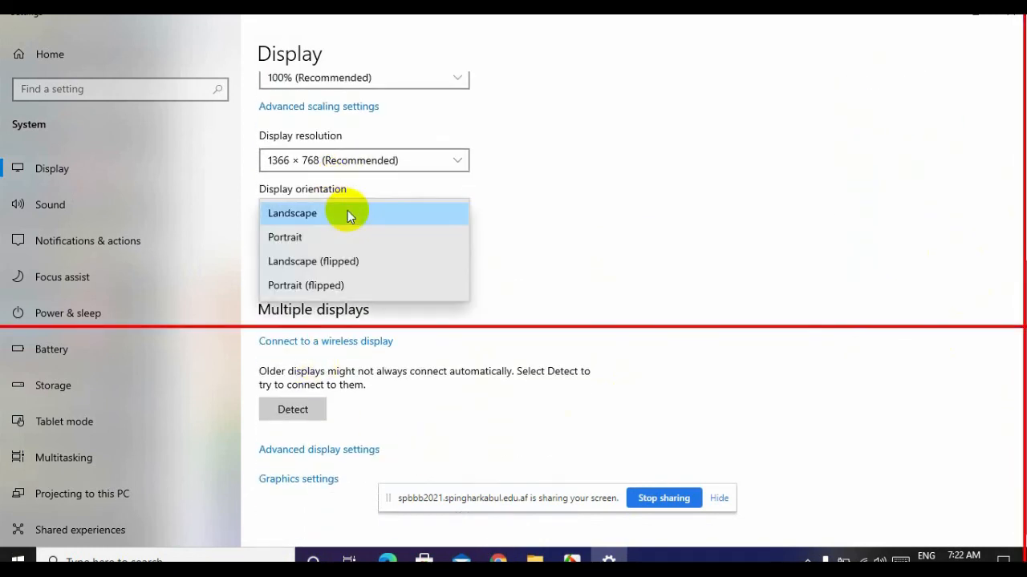
{"action": "left_click", "coordinate": [372, 263]}
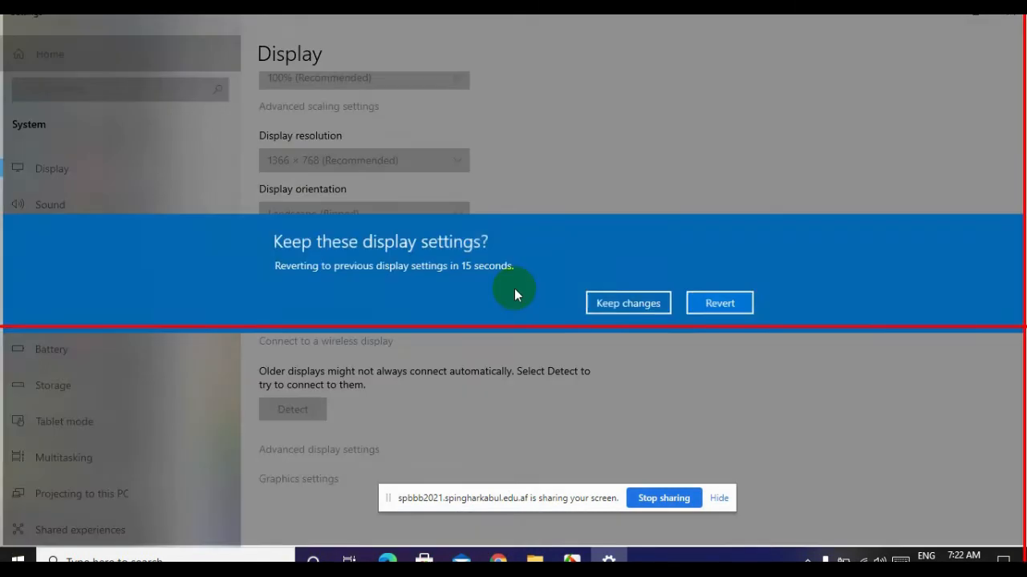
{"action": "key", "text": "Escape"}
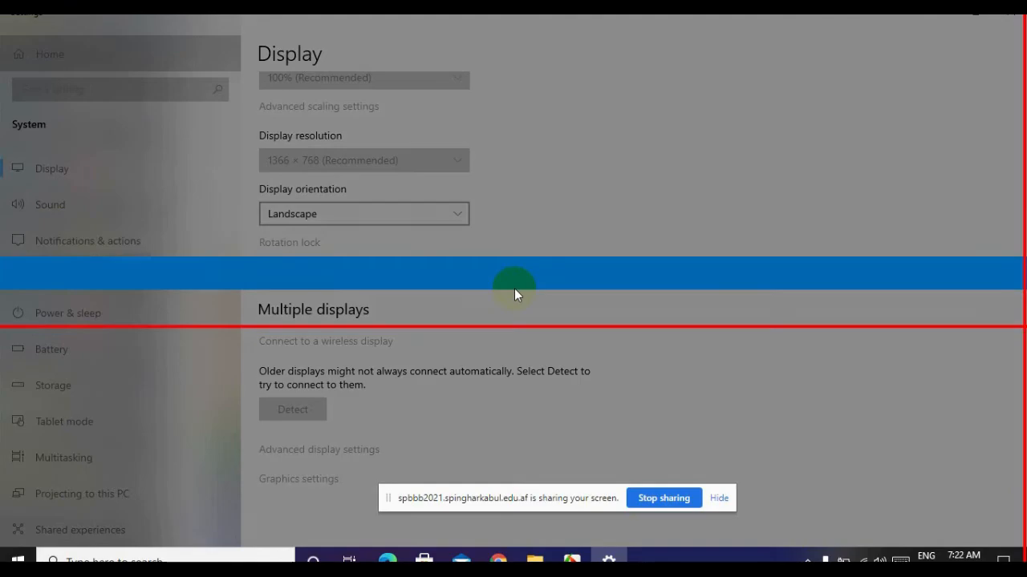
{"action": "left_click", "coordinate": [366, 215]}
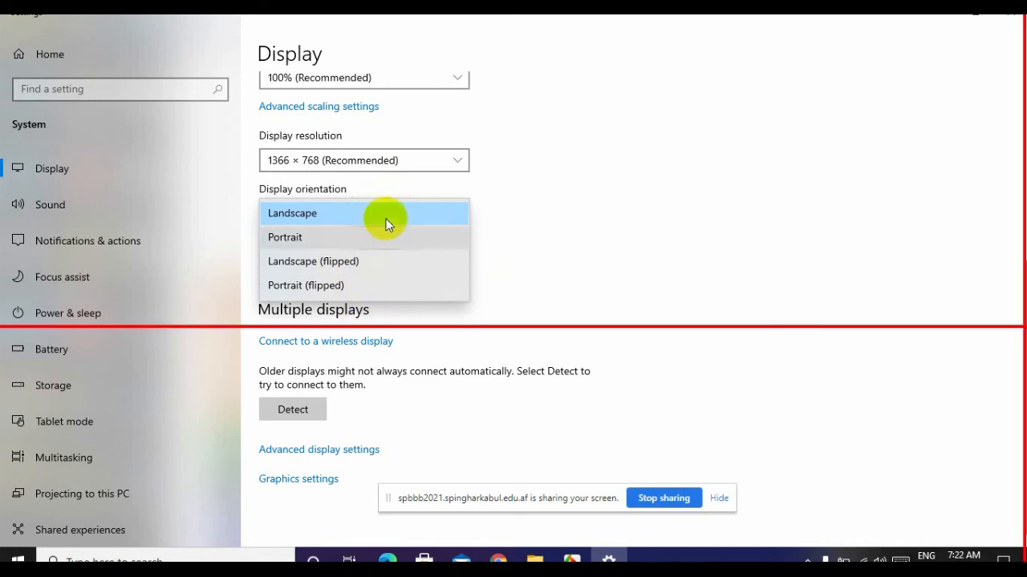
{"action": "left_click", "coordinate": [735, 167]}
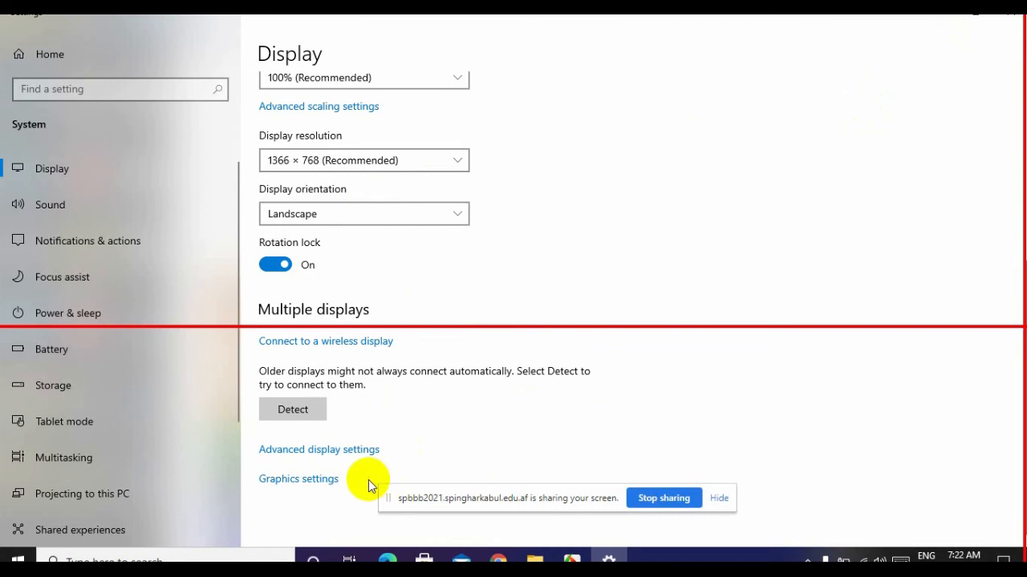
- Close the display settings and open the Background page of the desktop's Personalize settings
{"action": "left_click", "coordinate": [1009, 14]}
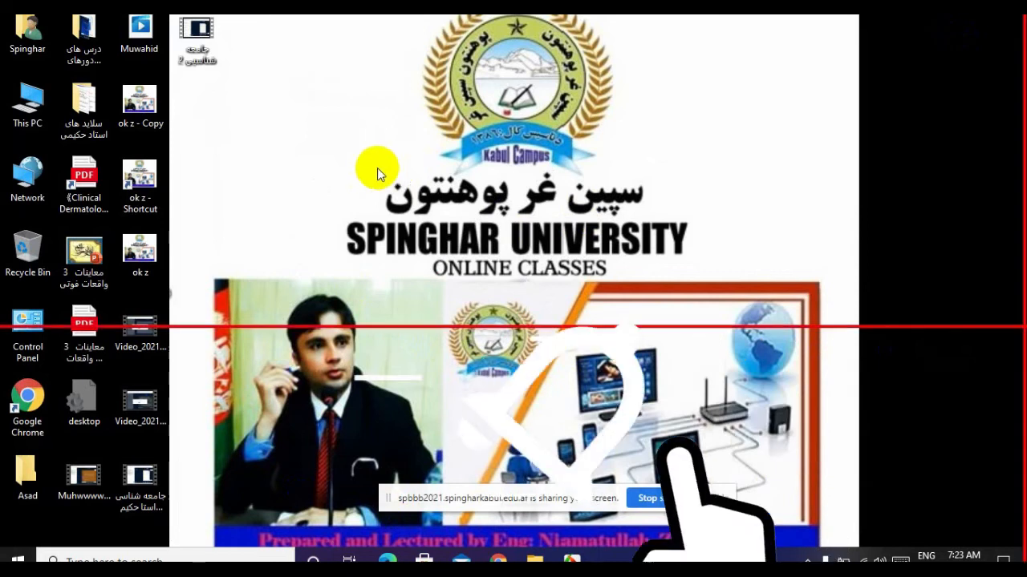
{"action": "right_click", "coordinate": [293, 171]}
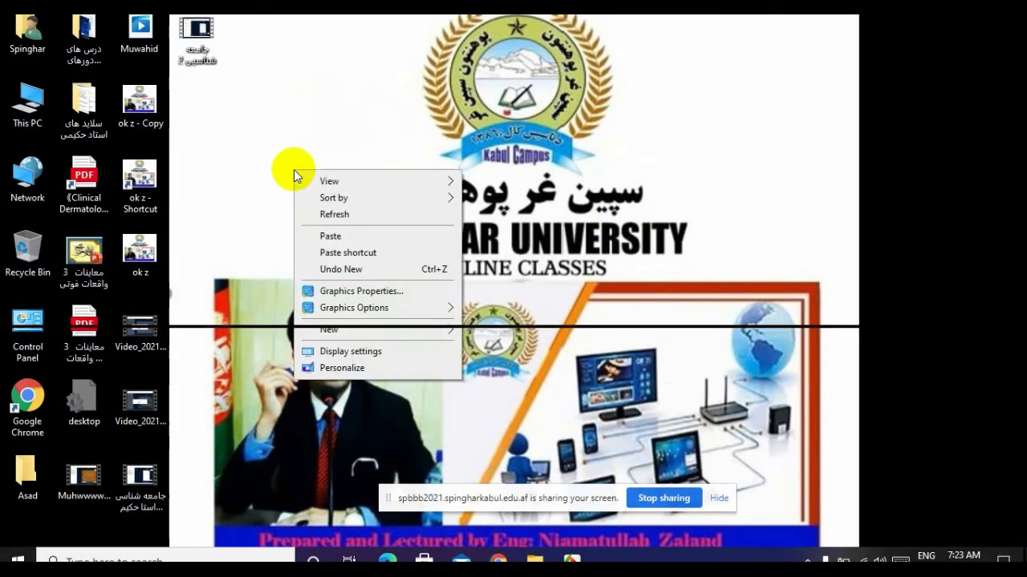
{"action": "left_click", "coordinate": [414, 374]}
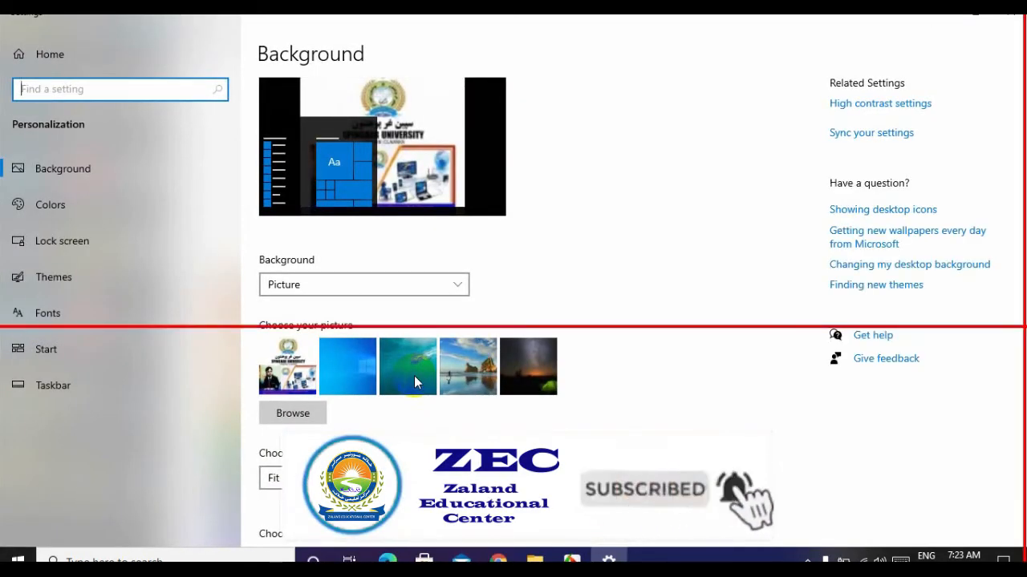
{"action": "left_click", "coordinate": [85, 154]}
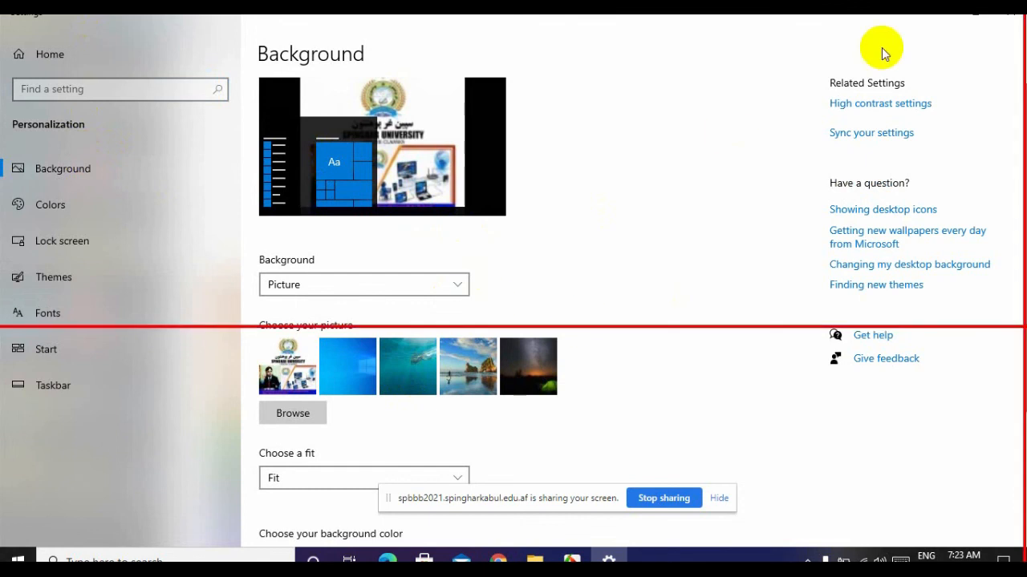
- Minimize the Background settings to view the current desktop wallpaper and bring the settings back
{"action": "left_click", "coordinate": [929, 16]}
{"action": "left_click_drag", "start_coordinate": [695, 74], "coordinate": [217, 352]}
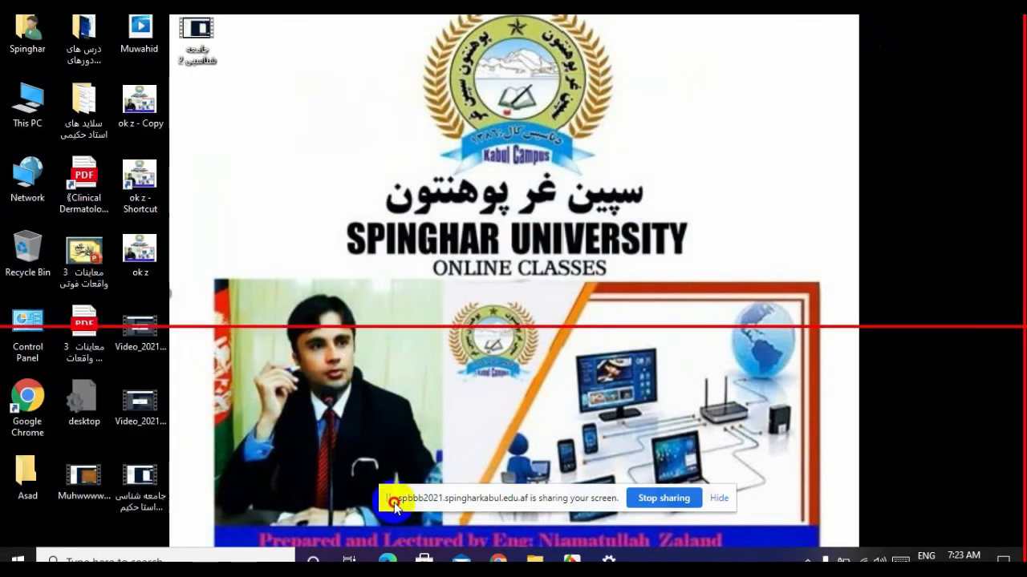
{"action": "left_click", "coordinate": [608, 560]}
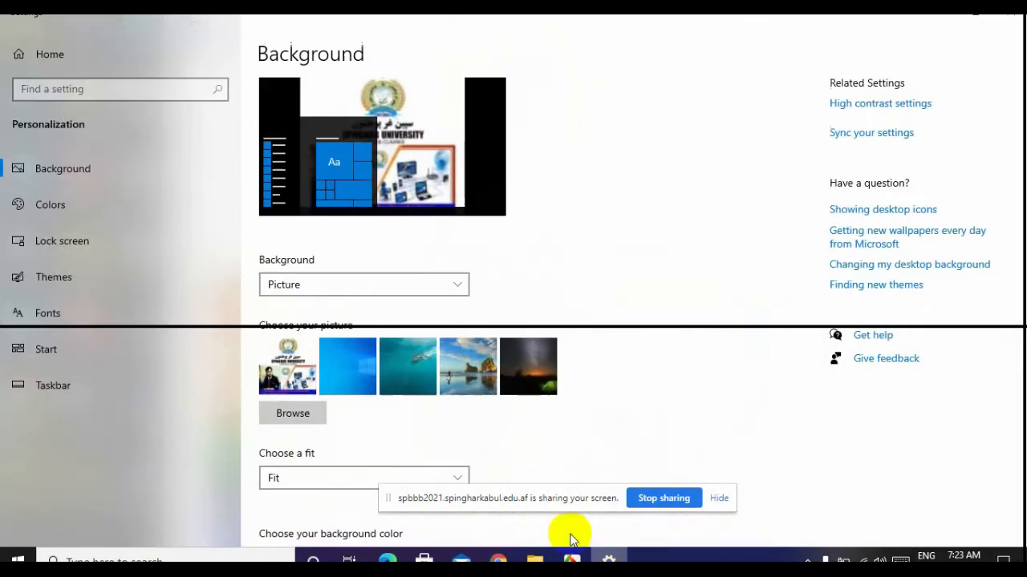
- Keep Picture as the background type, browse the Pictures folder including Camera Roll for a wallpaper, and cancel the selection
{"action": "left_click", "coordinate": [360, 281]}
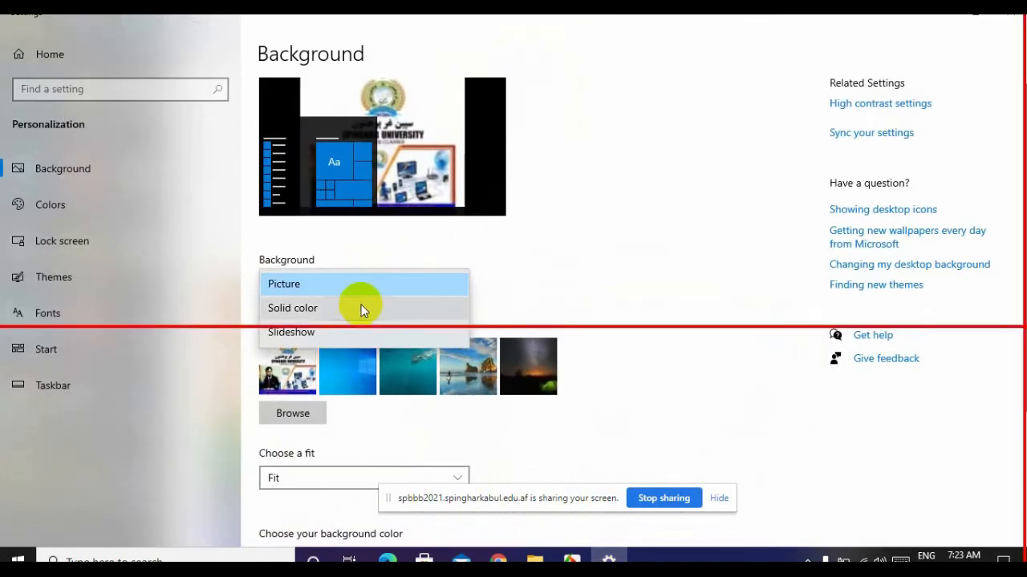
{"action": "left_click", "coordinate": [376, 284]}
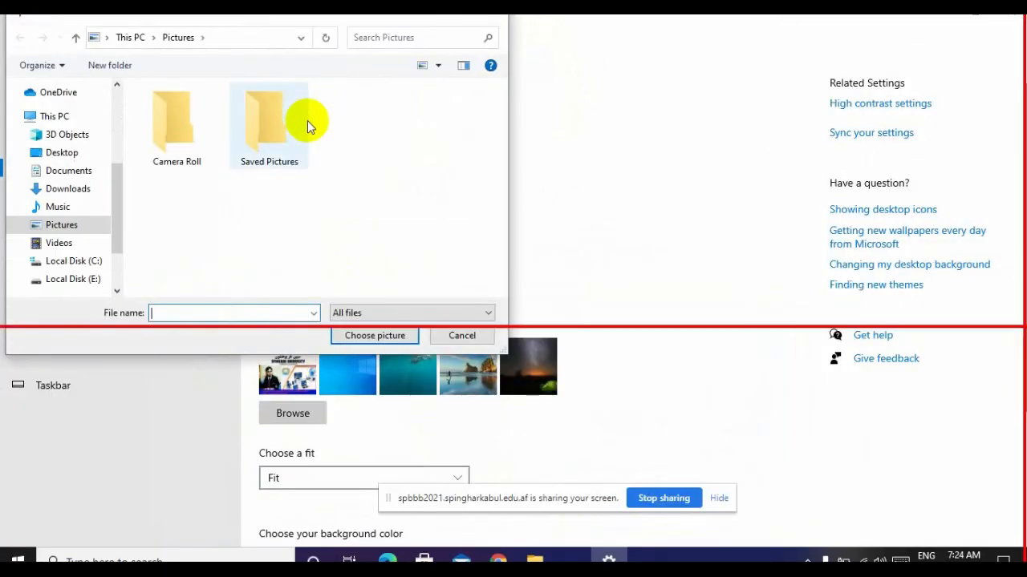
{"action": "double_click", "coordinate": [181, 151]}
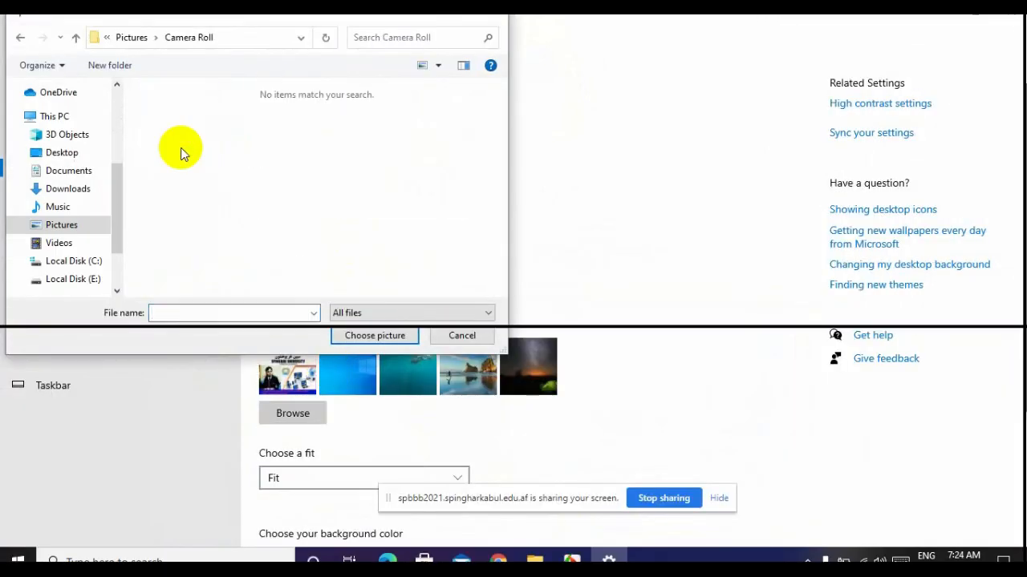
{"action": "left_click", "coordinate": [22, 42]}
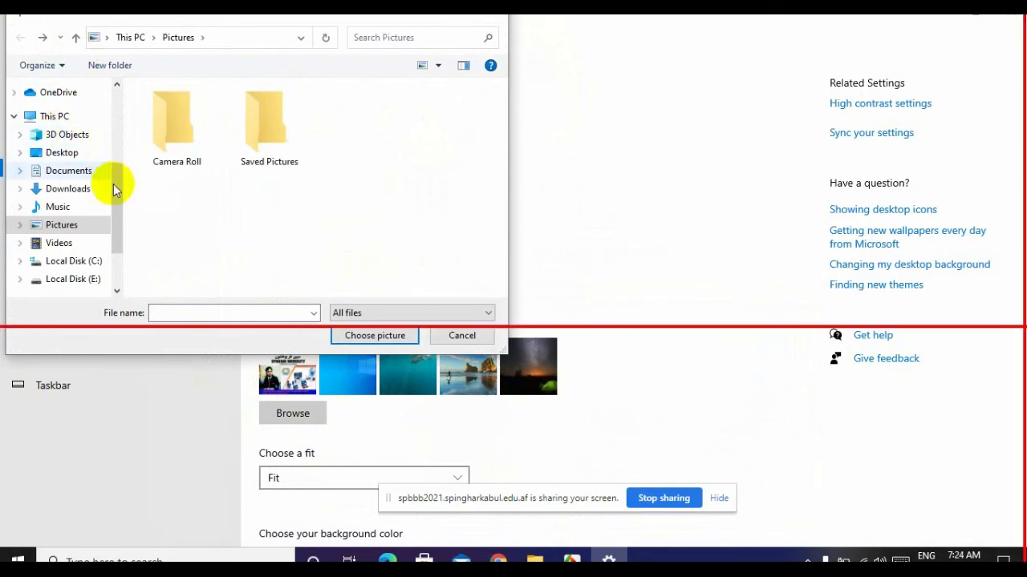
{"action": "left_click_drag", "start_coordinate": [116, 149], "coordinate": [110, 213]}
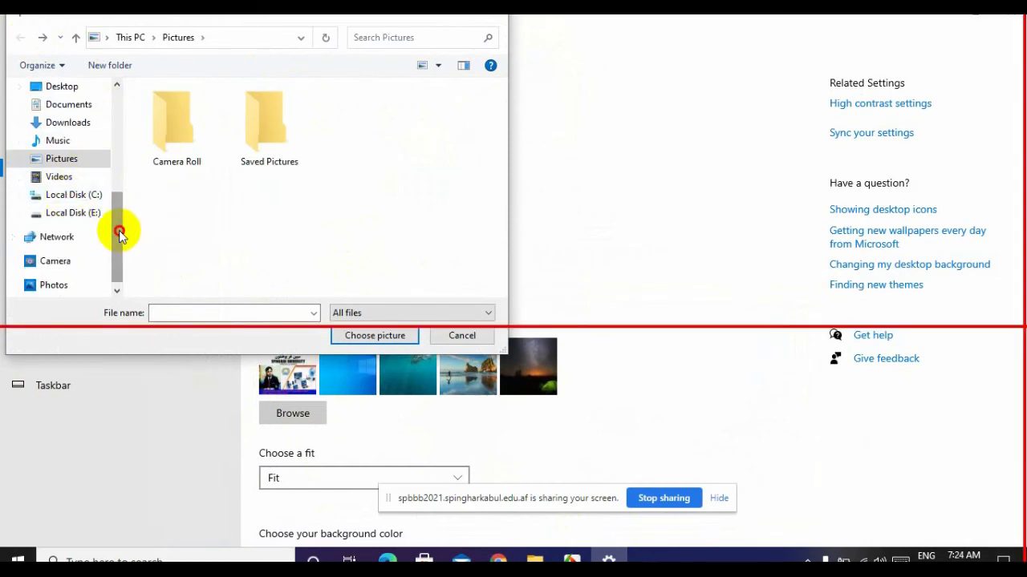
{"action": "left_click_drag", "start_coordinate": [120, 230], "coordinate": [111, 95]}
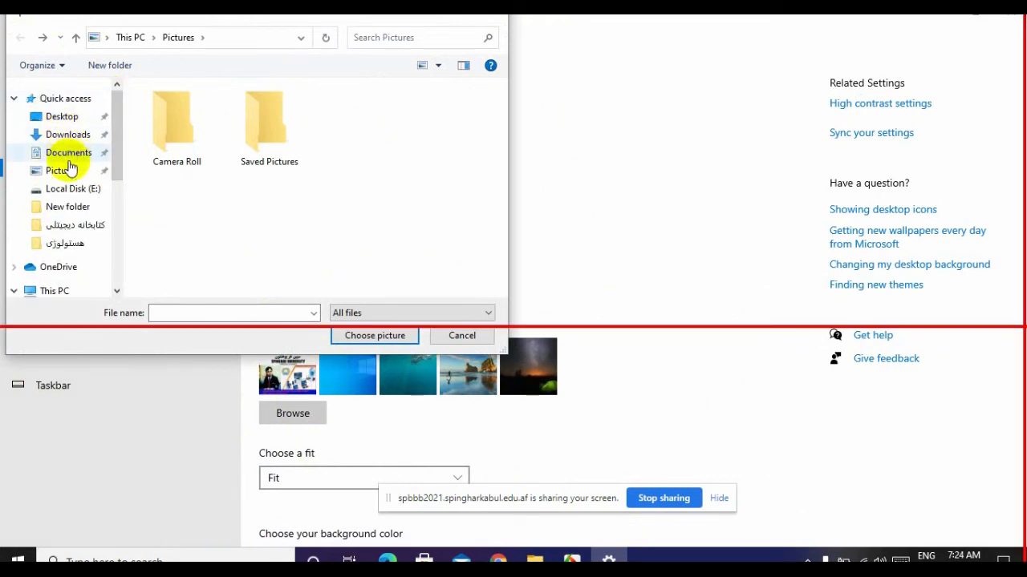
{"action": "left_click", "coordinate": [116, 170]}
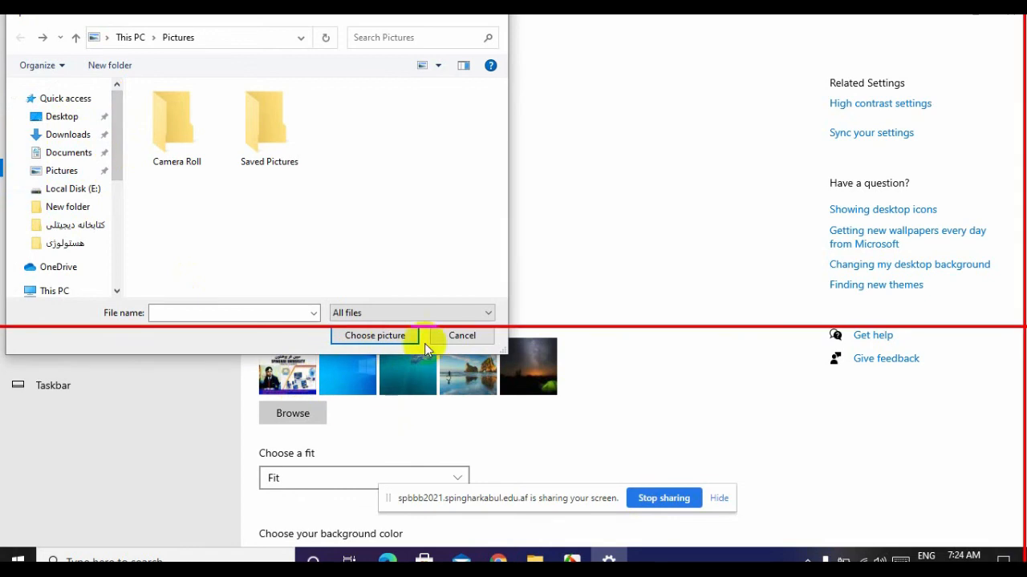
{"action": "left_click", "coordinate": [473, 333]}
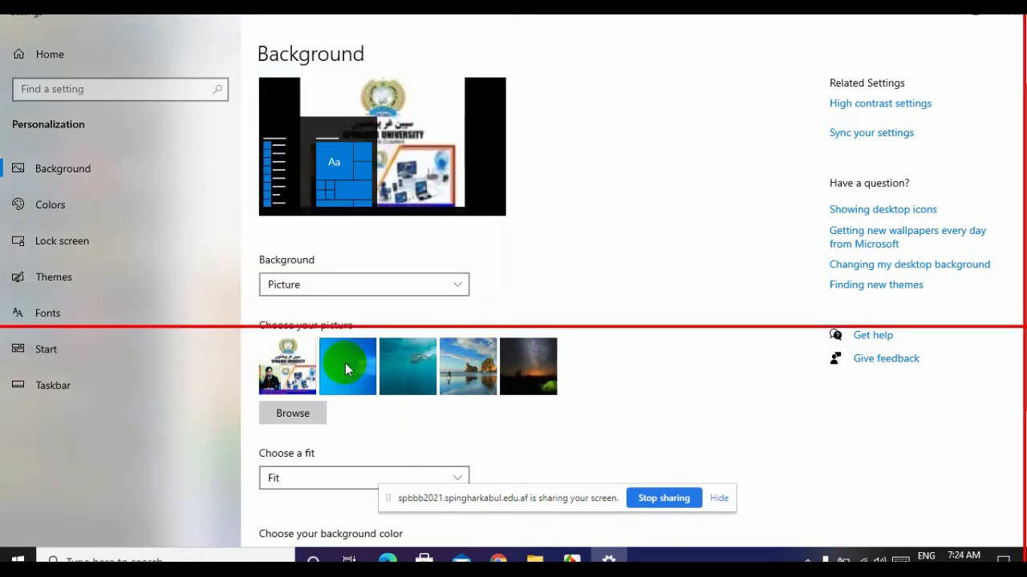
- Set the beach picture with the runner and rocks as the desktop background and refresh the desktop
{"action": "left_click", "coordinate": [453, 381]}
{"action": "left_click", "coordinate": [975, 15]}
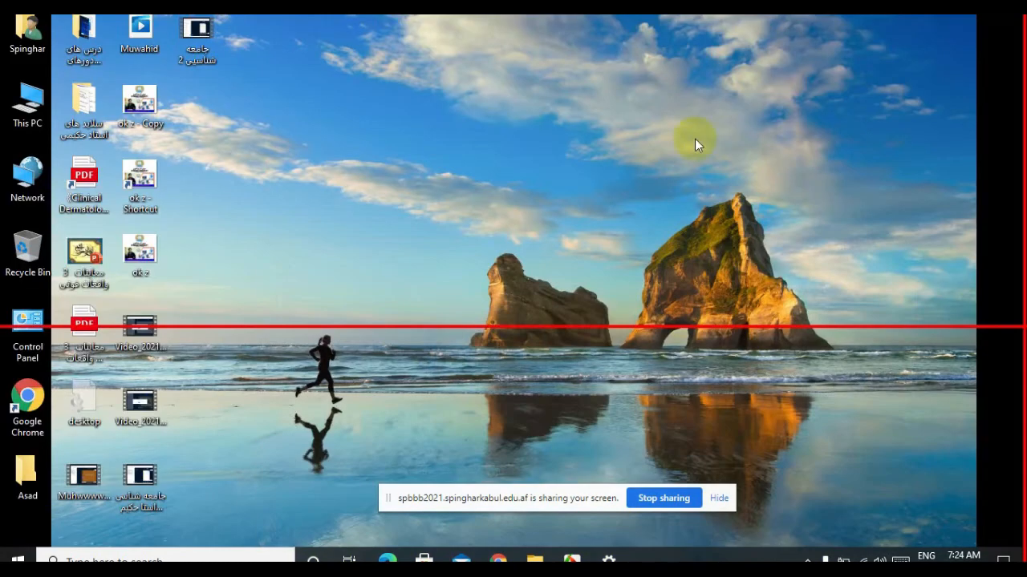
{"action": "right_click", "coordinate": [430, 142]}
{"action": "left_click", "coordinate": [458, 184]}
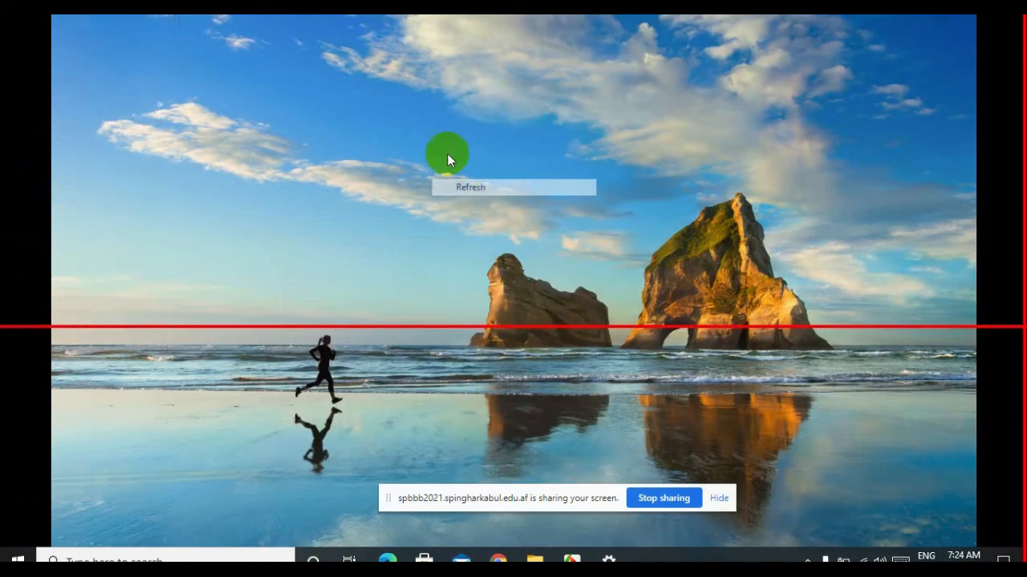
- Set the "ok z" picture from the Desktop folder as the desktop background and minimize the settings to view it
{"action": "right_click", "coordinate": [411, 97]}
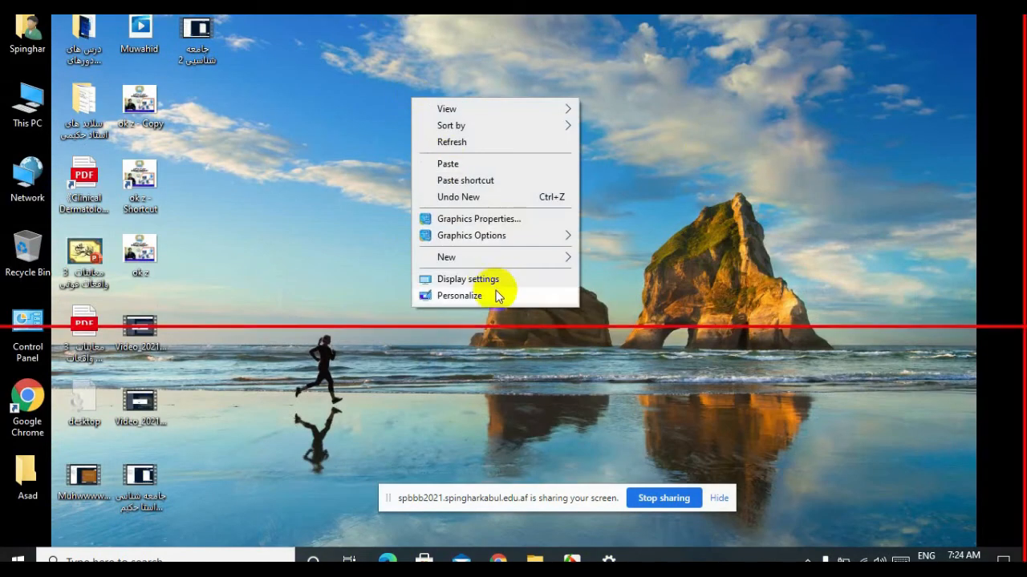
{"action": "left_click", "coordinate": [494, 293]}
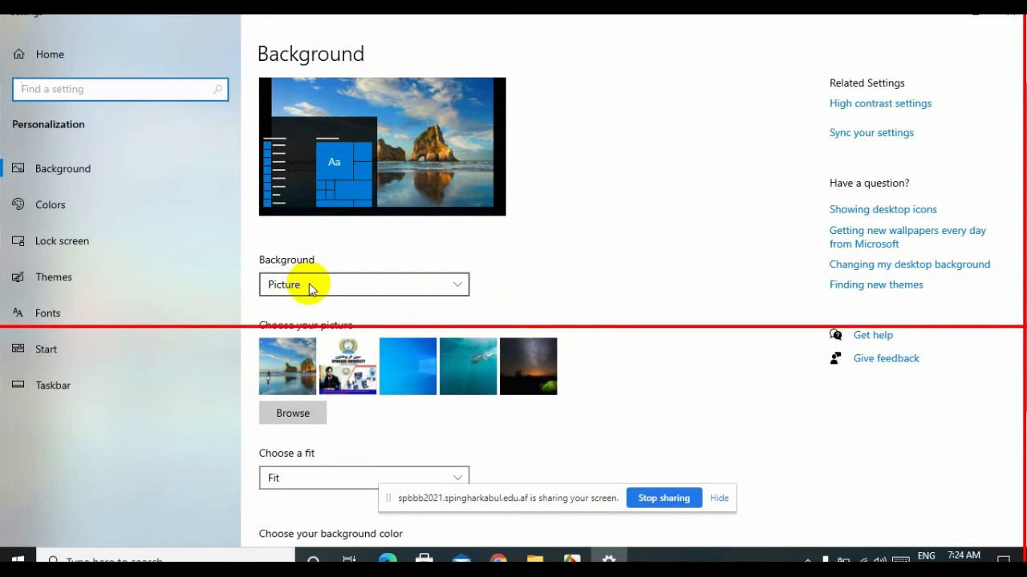
{"action": "left_click", "coordinate": [303, 417]}
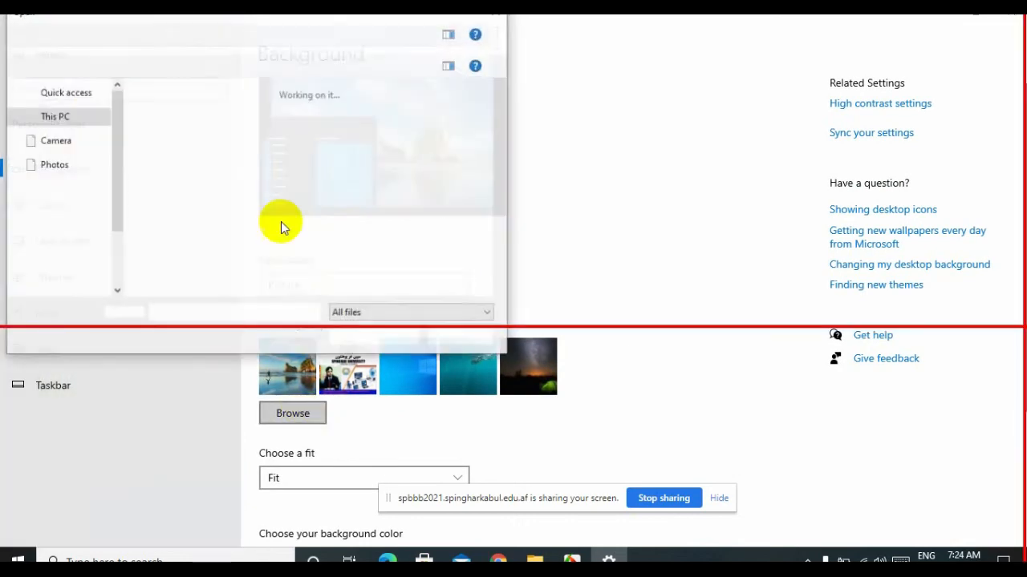
{"action": "left_click", "coordinate": [83, 153]}
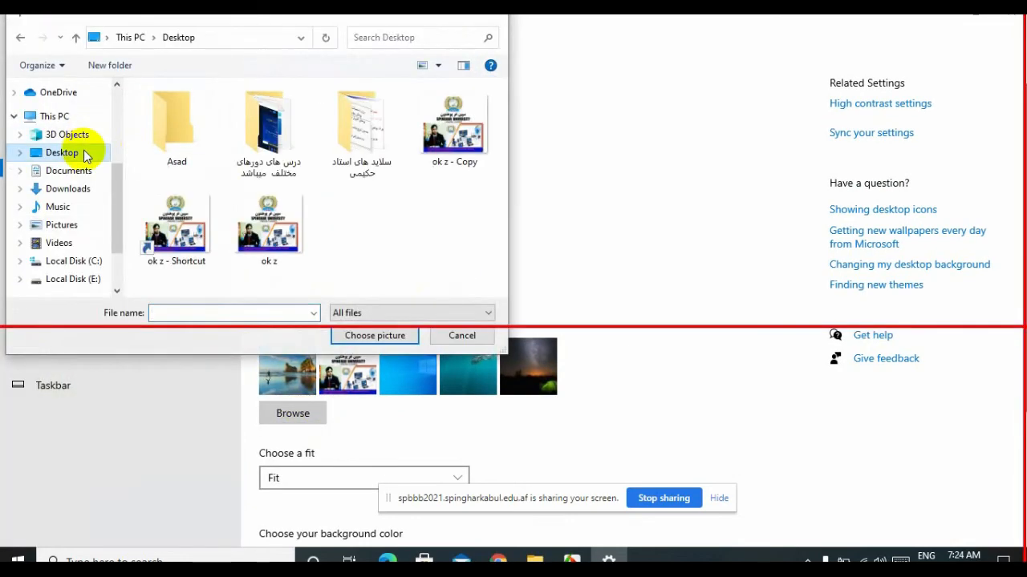
{"action": "left_click", "coordinate": [282, 234]}
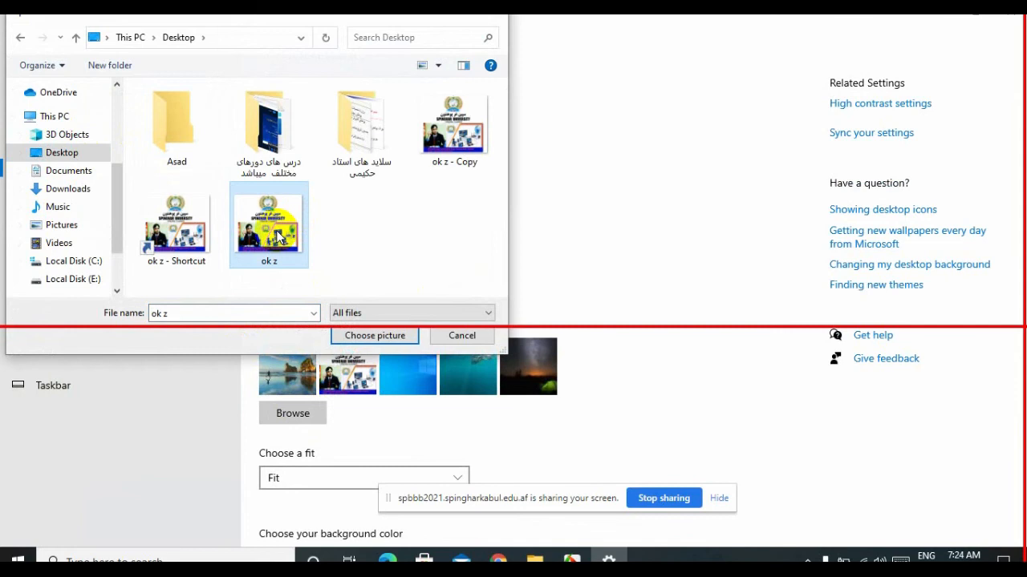
{"action": "left_click", "coordinate": [389, 335]}
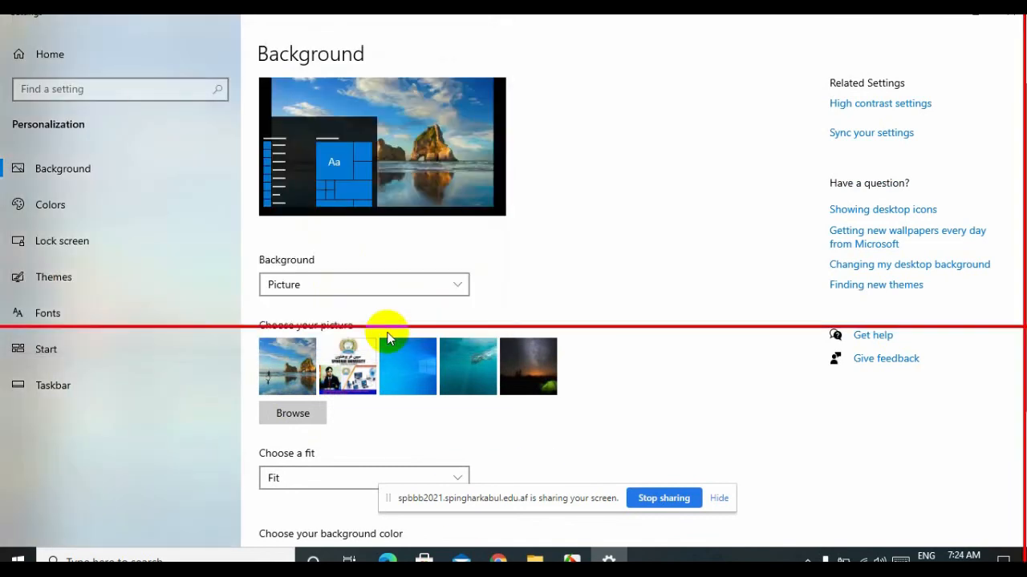
{"action": "left_click", "coordinate": [939, 8]}
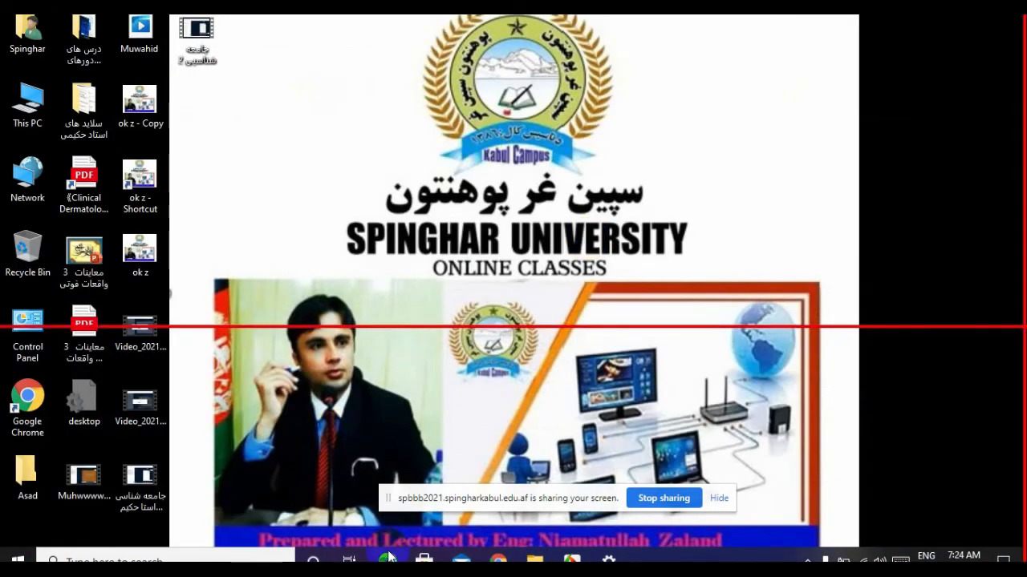
- Change the background type to Solid color, choose Brick red, and minimize the settings to view the desktop
{"action": "left_click", "coordinate": [608, 560]}
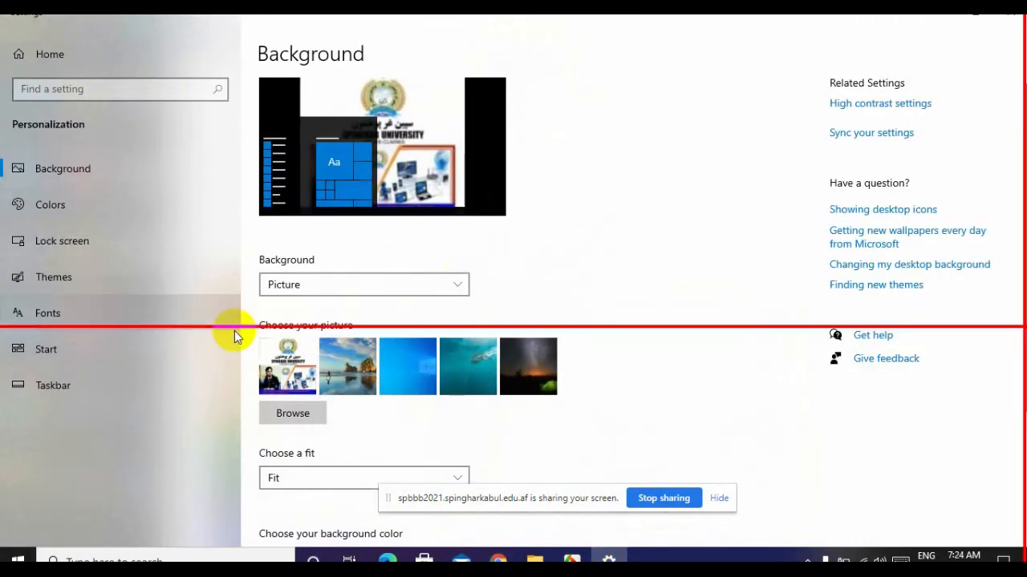
{"action": "left_click", "coordinate": [349, 287]}
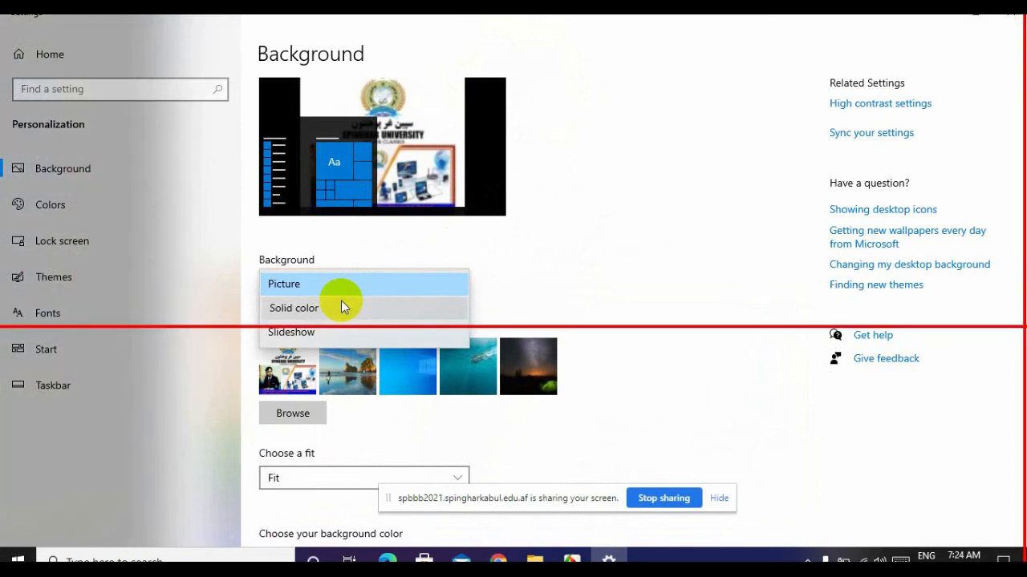
{"action": "left_click", "coordinate": [341, 305]}
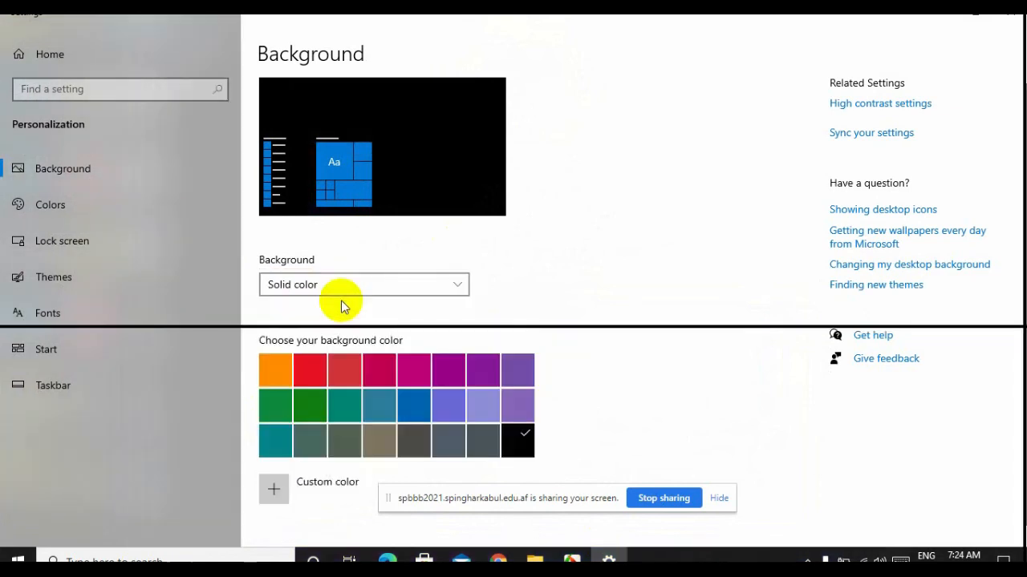
{"action": "left_click", "coordinate": [351, 385]}
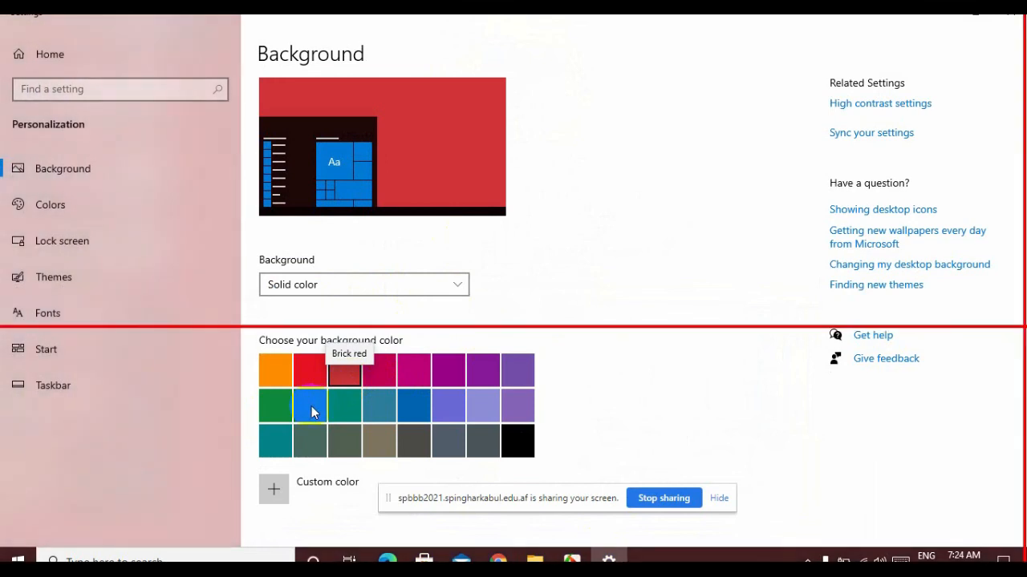
{"action": "left_click", "coordinate": [939, 14]}
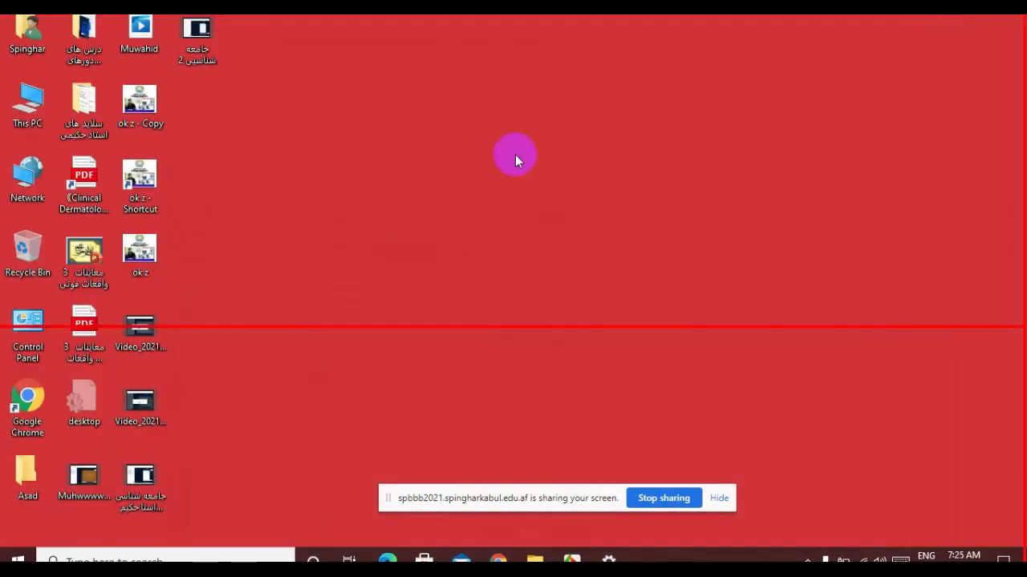
- Reopen the desktop's Personalize settings, change the solid background color to green, and view the desktop
{"action": "right_click", "coordinate": [515, 154]}
{"action": "left_click", "coordinate": [563, 353]}
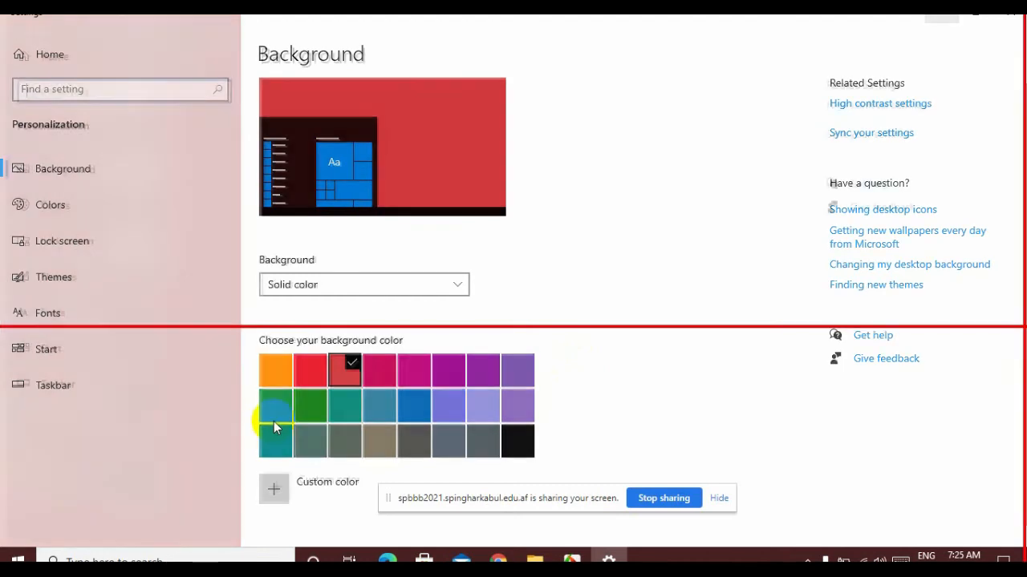
{"action": "left_click", "coordinate": [301, 403]}
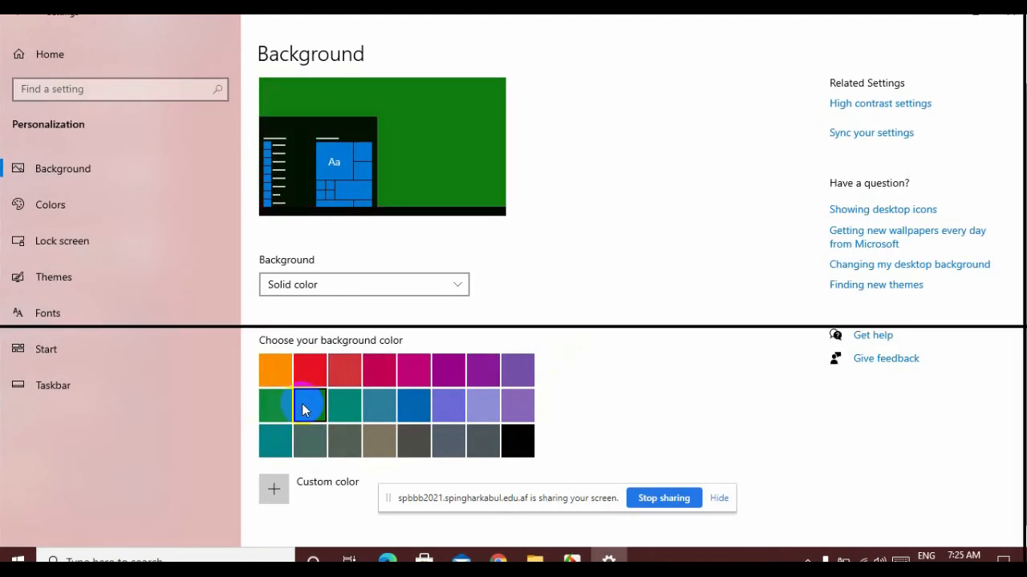
{"action": "left_click", "coordinate": [937, 14]}
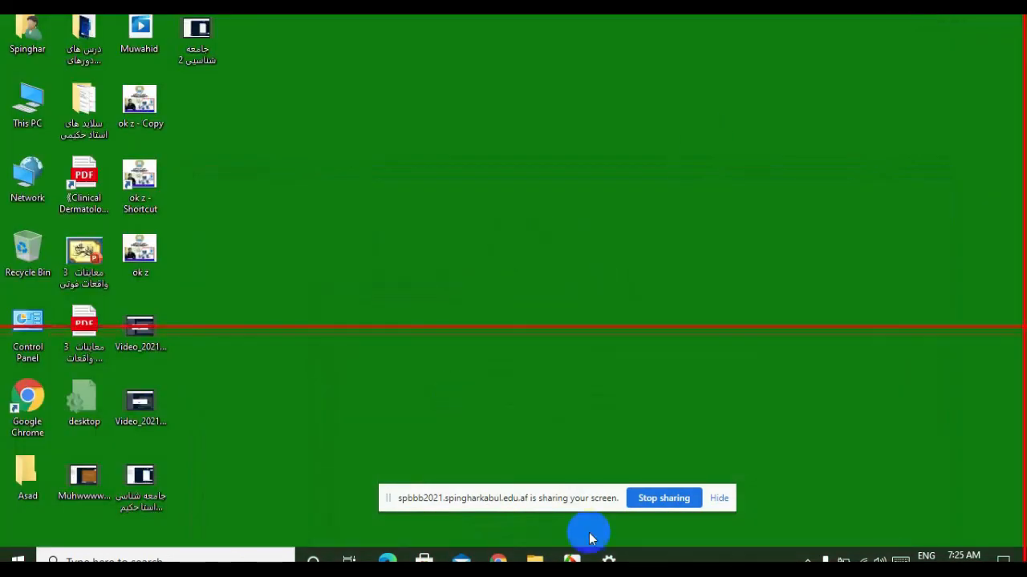
- Change the background type to Slideshow, browse the Pictures folder for an album, and cancel the folder selection
{"action": "left_click", "coordinate": [606, 557]}
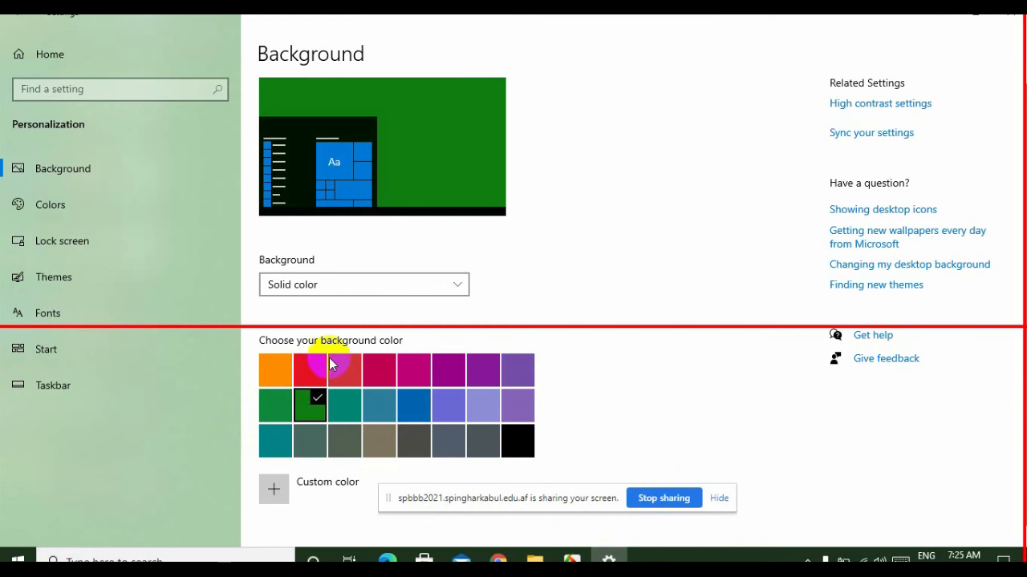
{"action": "left_click", "coordinate": [378, 280]}
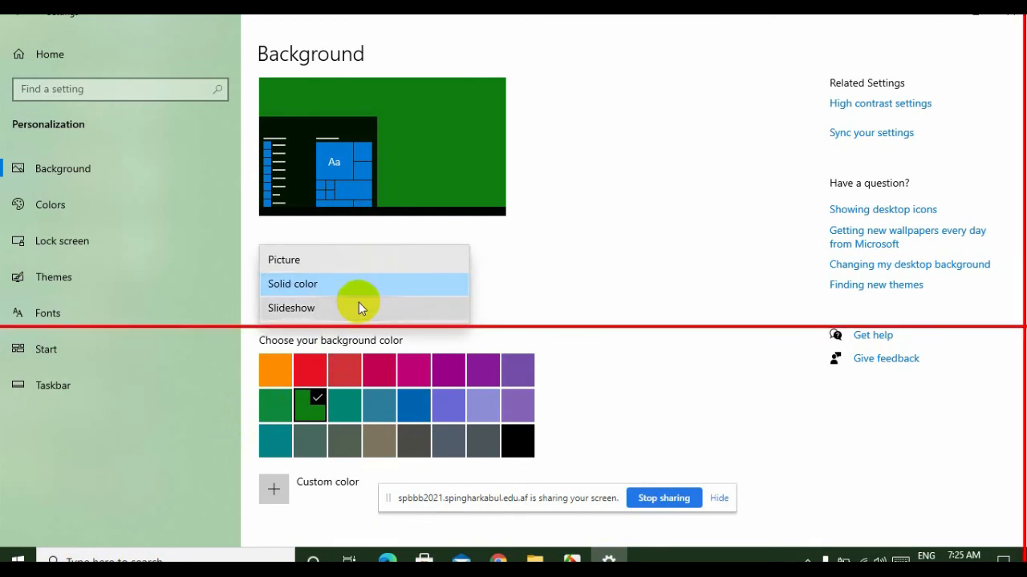
{"action": "left_click", "coordinate": [358, 308]}
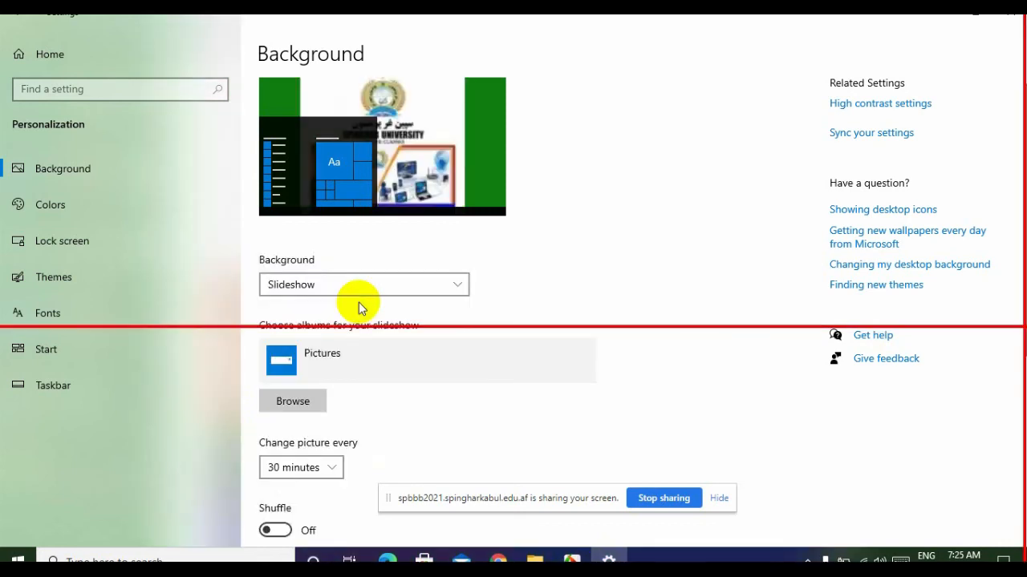
{"action": "left_click", "coordinate": [309, 410]}
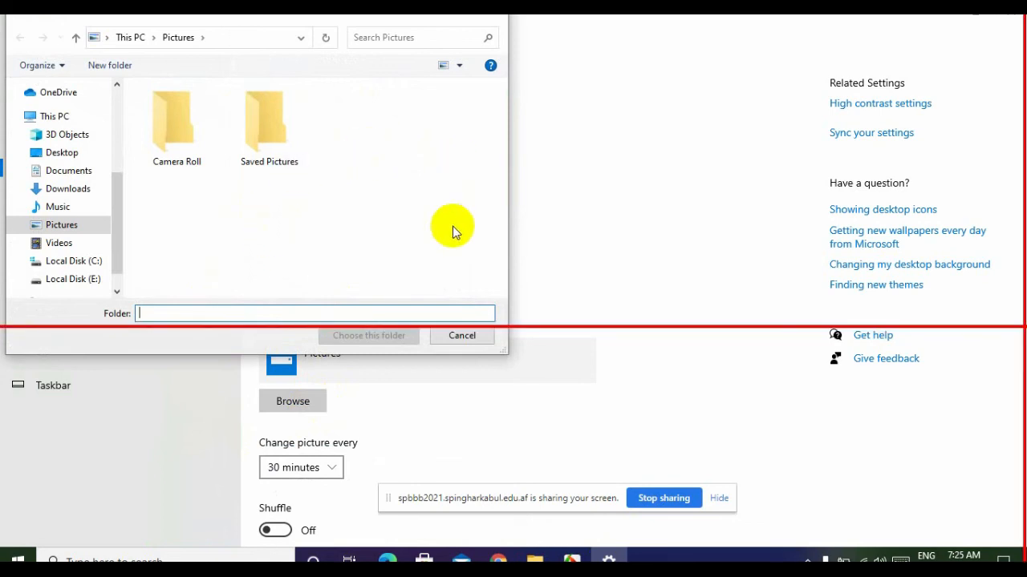
{"action": "left_click", "coordinate": [460, 335]}
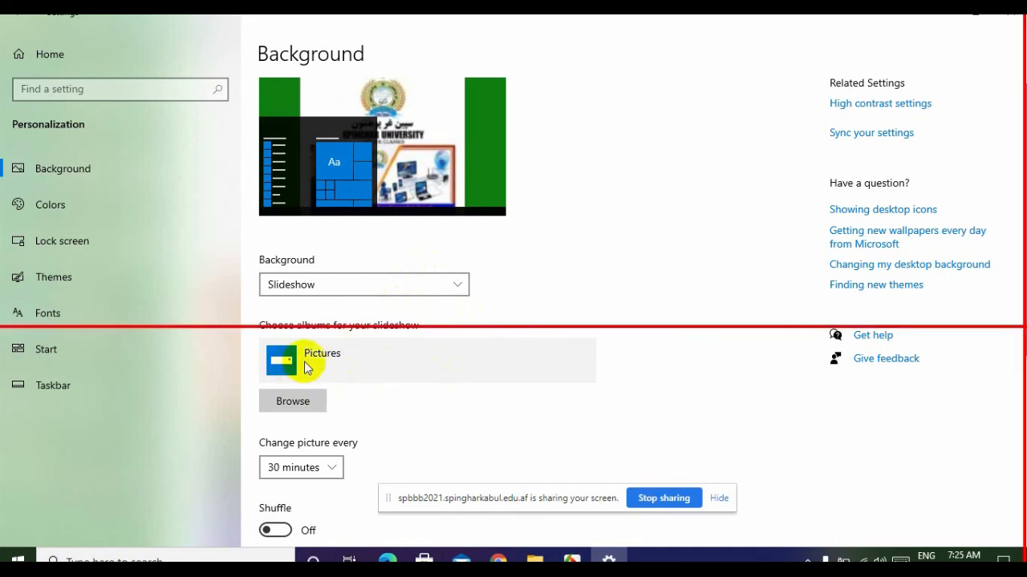
- Review the slideshow's picture change intervals without choosing another, and switch Shuffle on and back off
{"action": "left_click", "coordinate": [333, 467]}
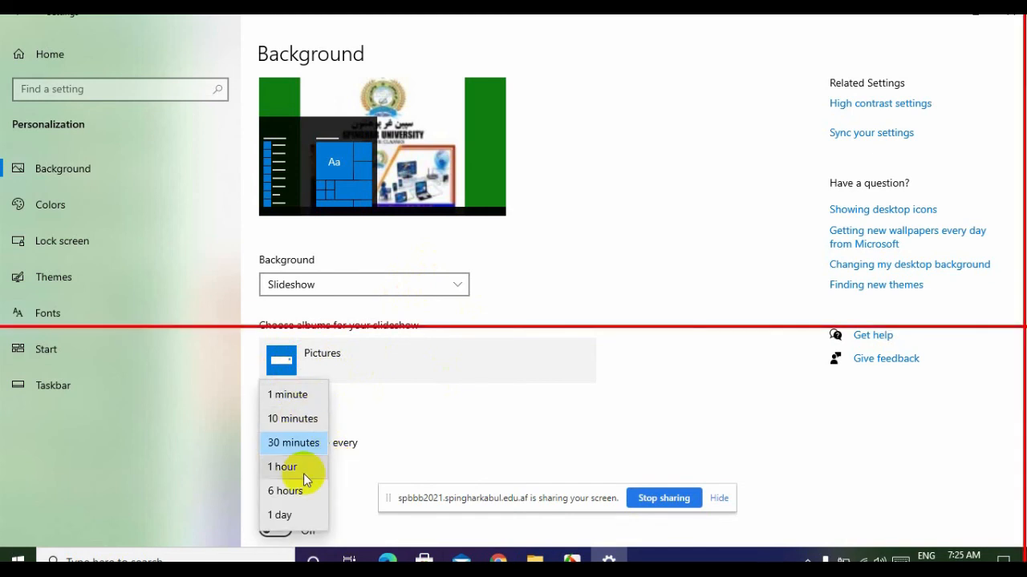
{"action": "left_click", "coordinate": [597, 439]}
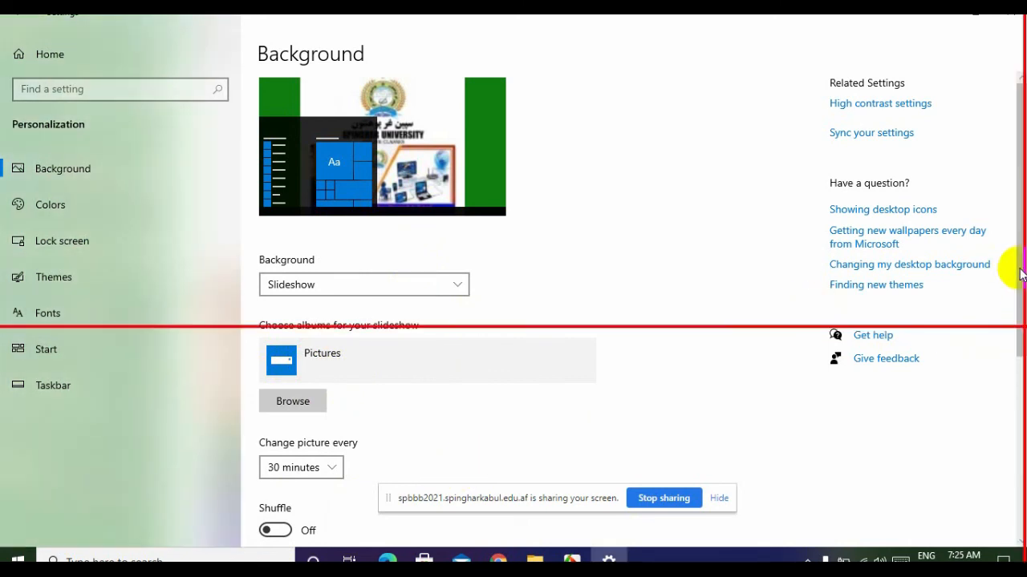
{"action": "left_click_drag", "start_coordinate": [1021, 274], "coordinate": [1011, 452]}
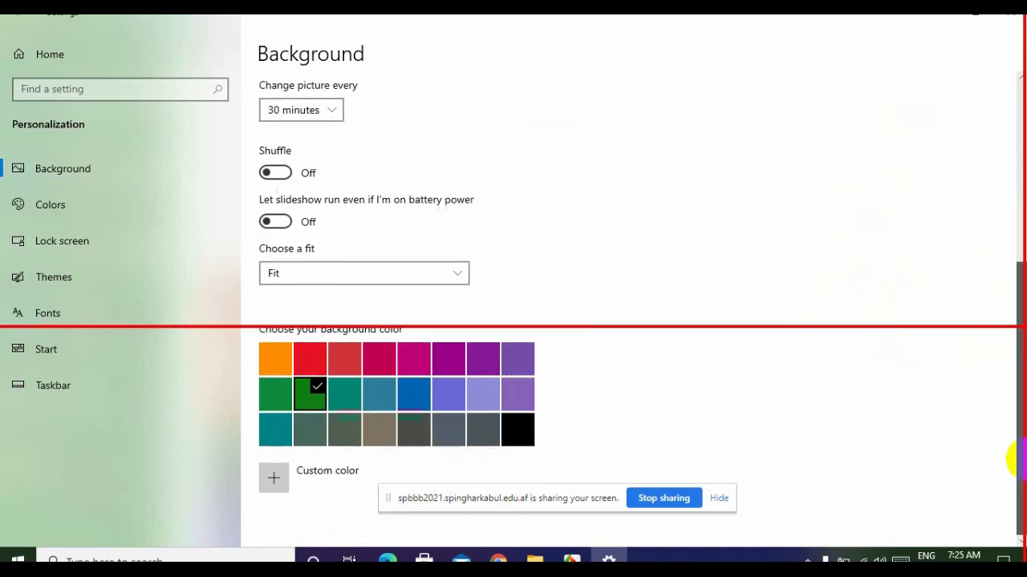
{"action": "left_click", "coordinate": [281, 173]}
{"action": "left_click", "coordinate": [281, 173]}
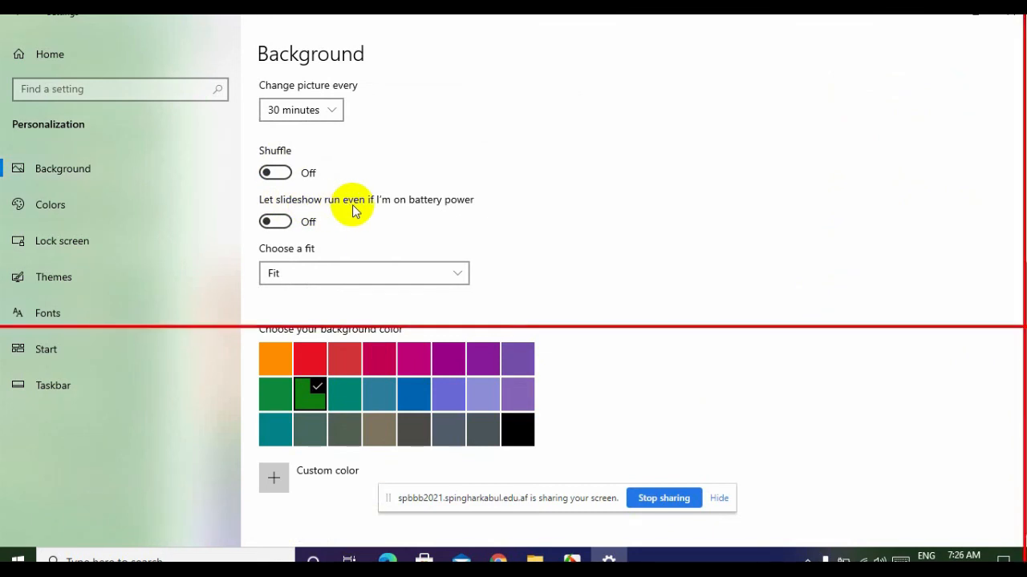
- Switch the slideshow's battery power option on and back off, and review the fit choices while keeping Fit
{"action": "left_click", "coordinate": [275, 223]}
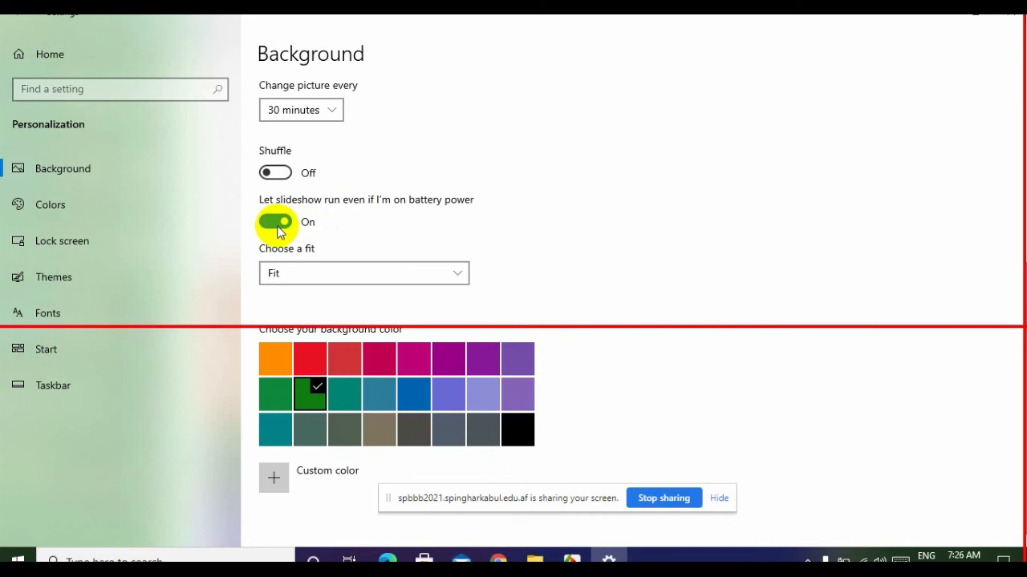
{"action": "left_click", "coordinate": [329, 271]}
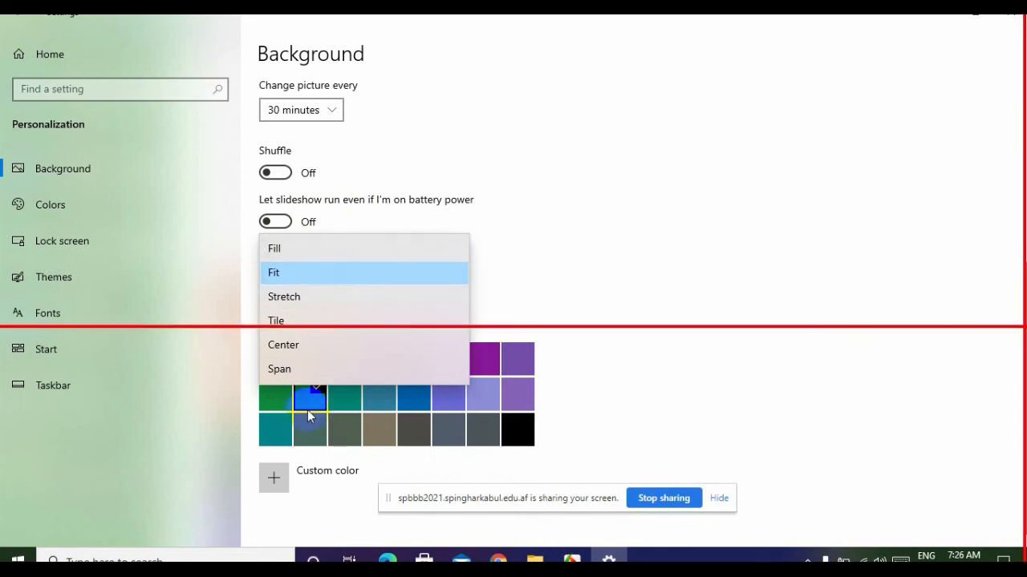
{"action": "left_click", "coordinate": [676, 90]}
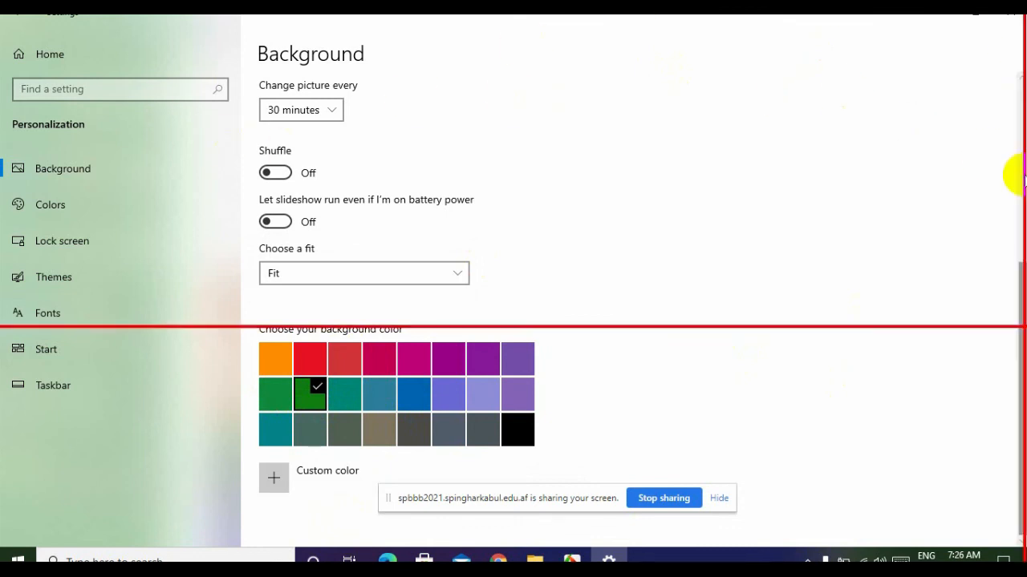
{"action": "left_click", "coordinate": [1024, 181]}
{"action": "left_click", "coordinate": [1021, 182]}
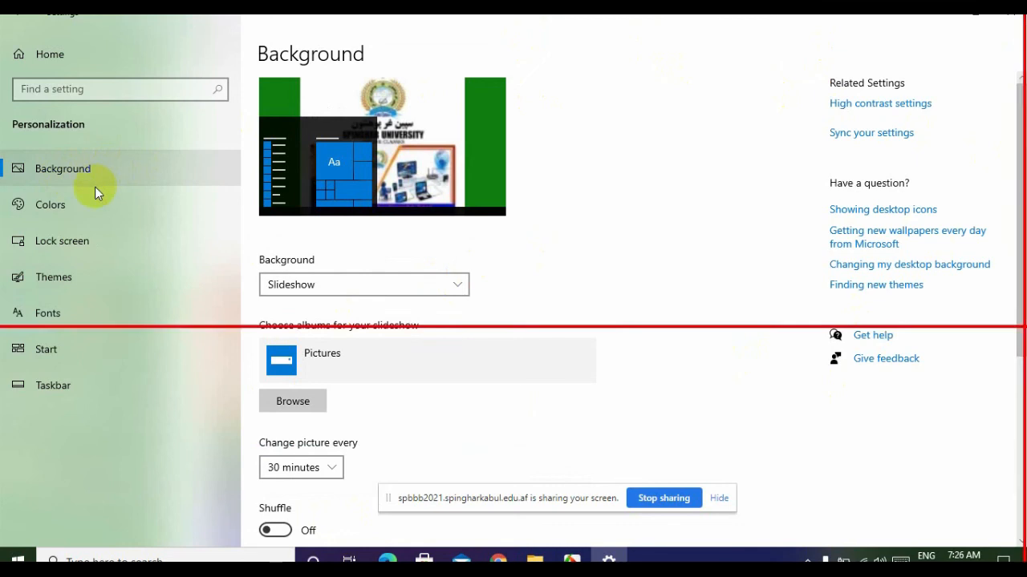
- Open the Colors settings, try the Dark color mode, and set the color mode to Light
{"action": "left_click", "coordinate": [95, 198]}
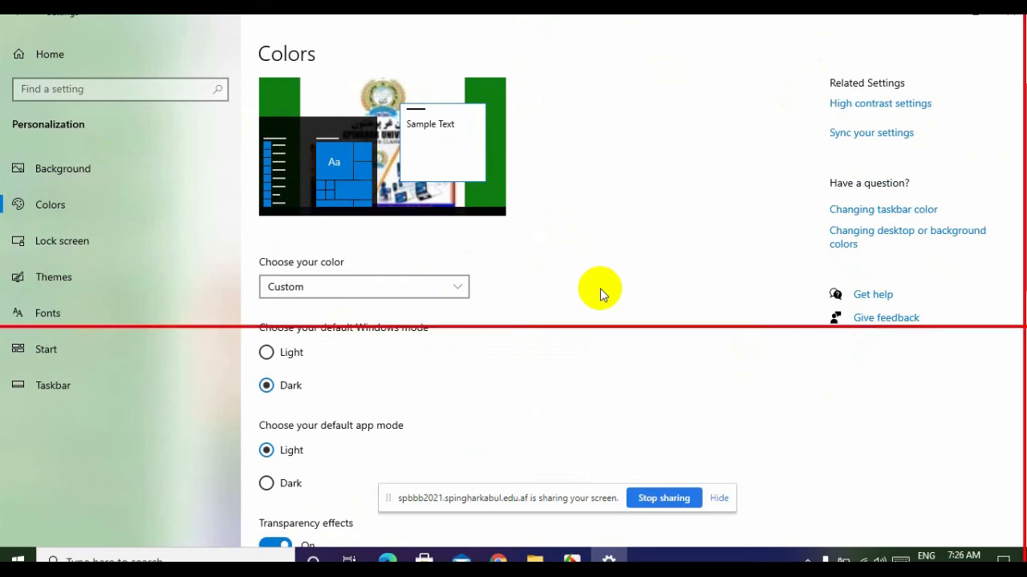
{"action": "left_click", "coordinate": [421, 287]}
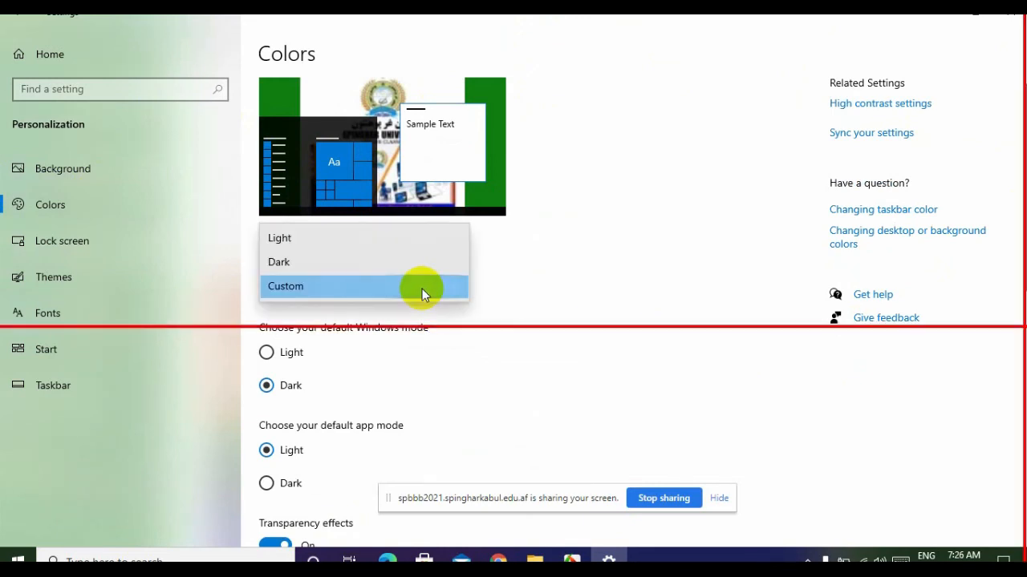
{"action": "left_click", "coordinate": [387, 264]}
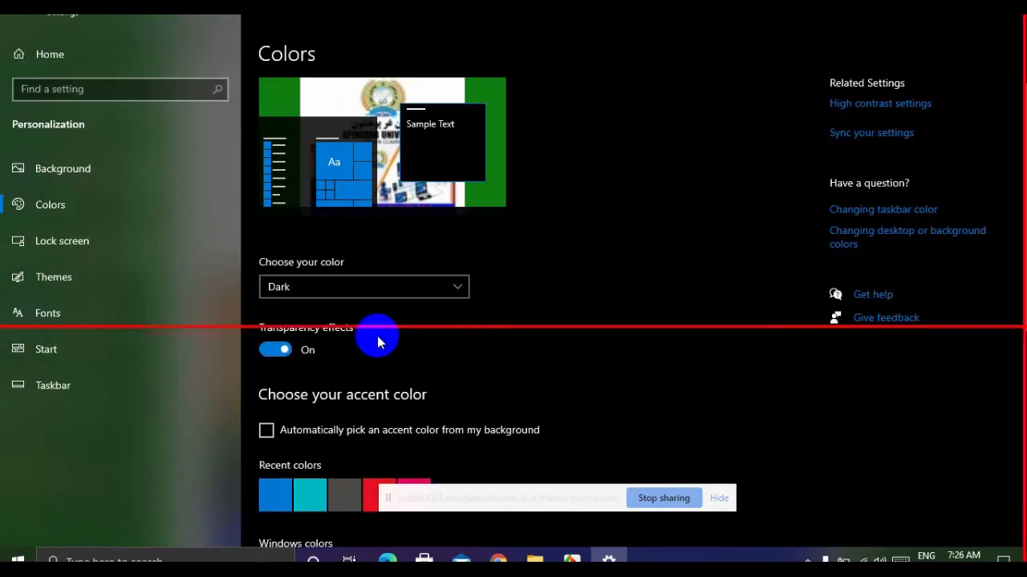
{"action": "left_click", "coordinate": [421, 287]}
{"action": "left_click", "coordinate": [345, 262]}
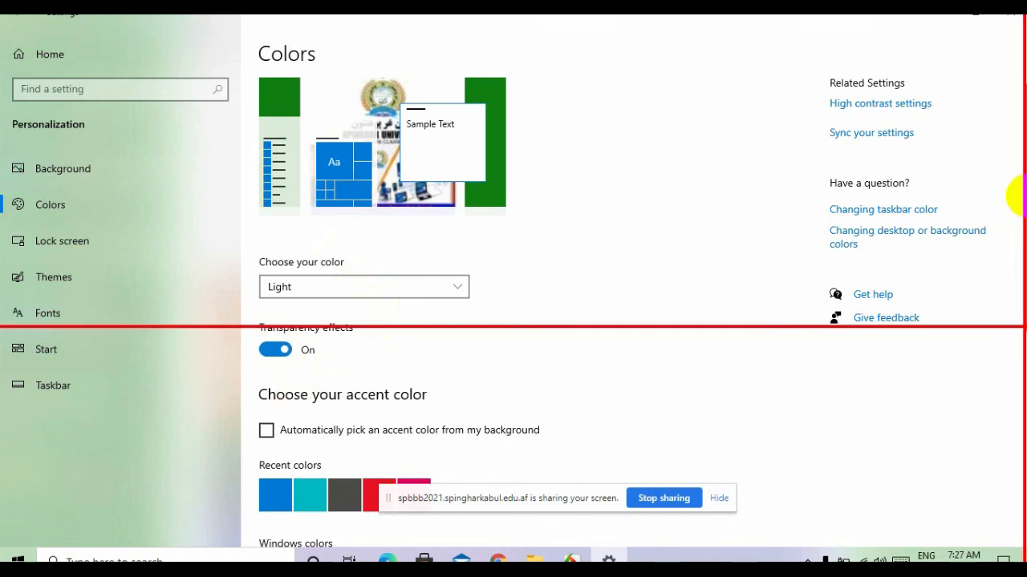
- Enable automatically picking an accent color from the background and check the color preview
{"action": "left_click_drag", "start_coordinate": [1015, 201], "coordinate": [1017, 307]}
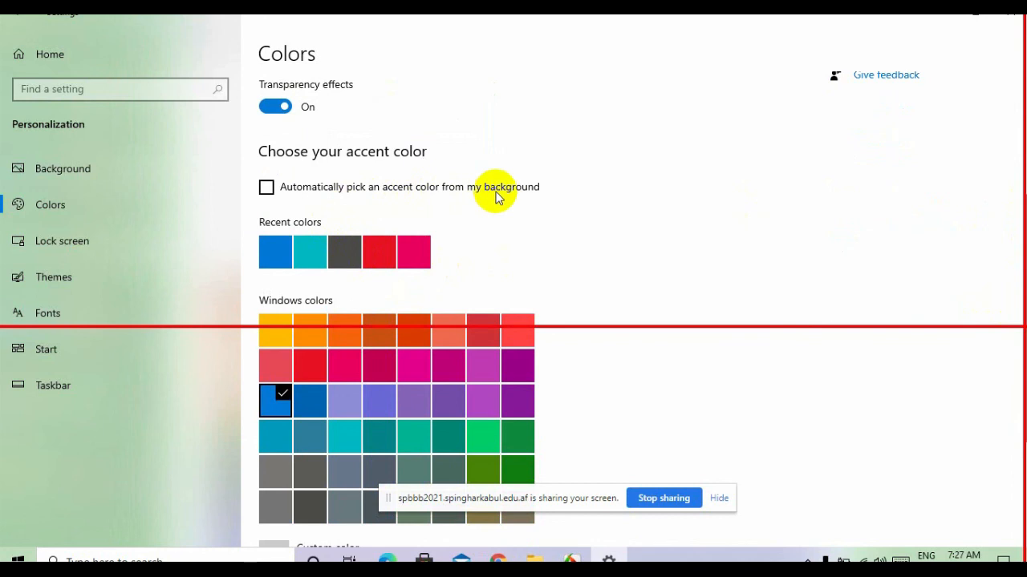
{"action": "left_click", "coordinate": [266, 190]}
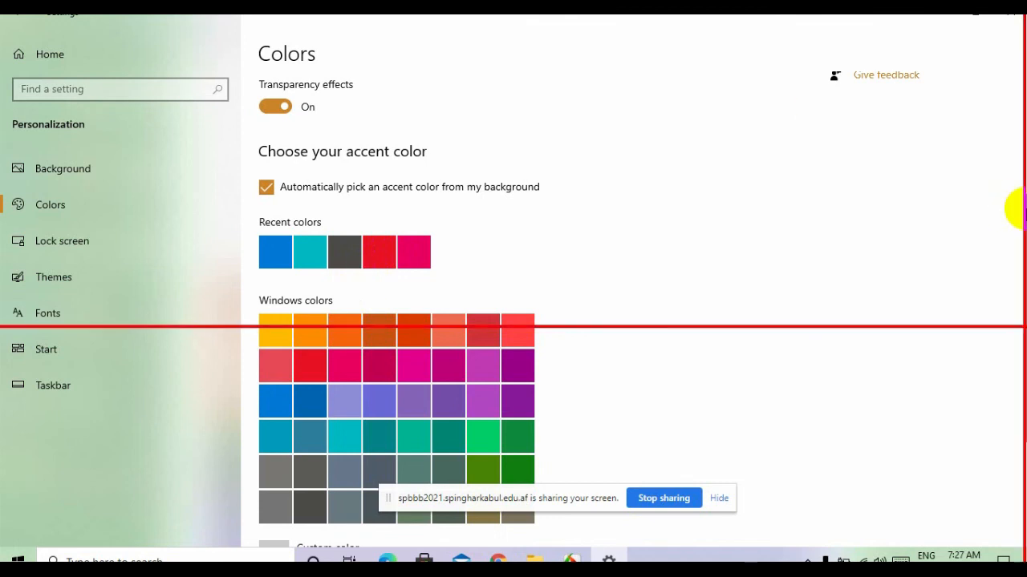
{"action": "left_click_drag", "start_coordinate": [1015, 206], "coordinate": [977, 60]}
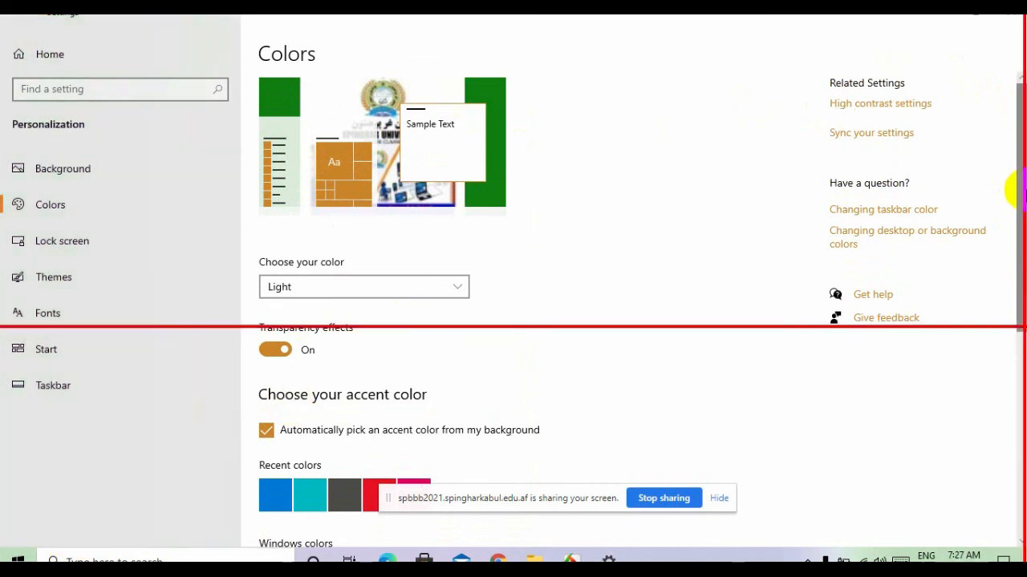
- Enable showing the accent color on title bars and window borders in the Colors settings
{"action": "left_click_drag", "start_coordinate": [1015, 195], "coordinate": [1009, 270]}
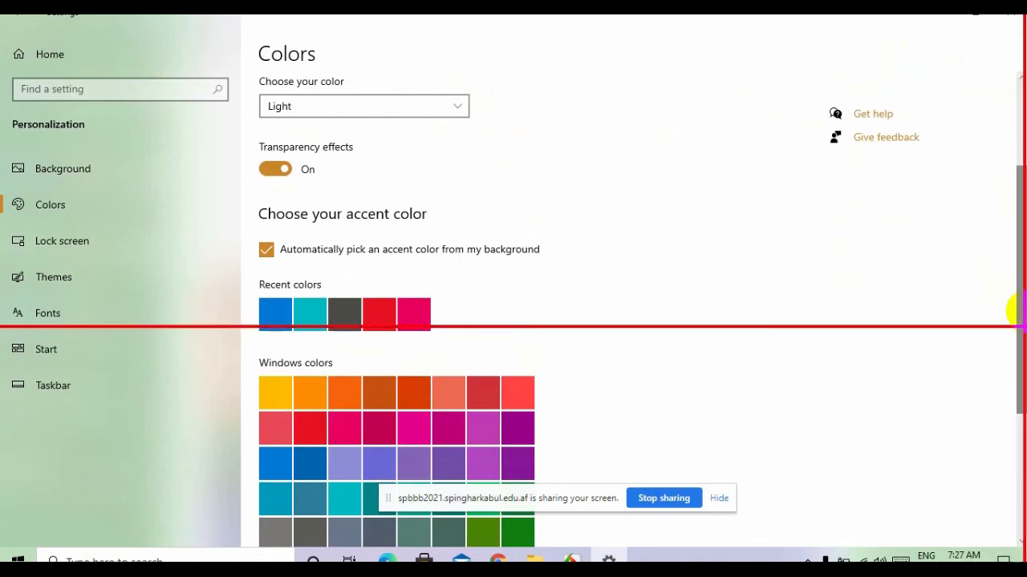
{"action": "left_click_drag", "start_coordinate": [1012, 313], "coordinate": [1012, 413]}
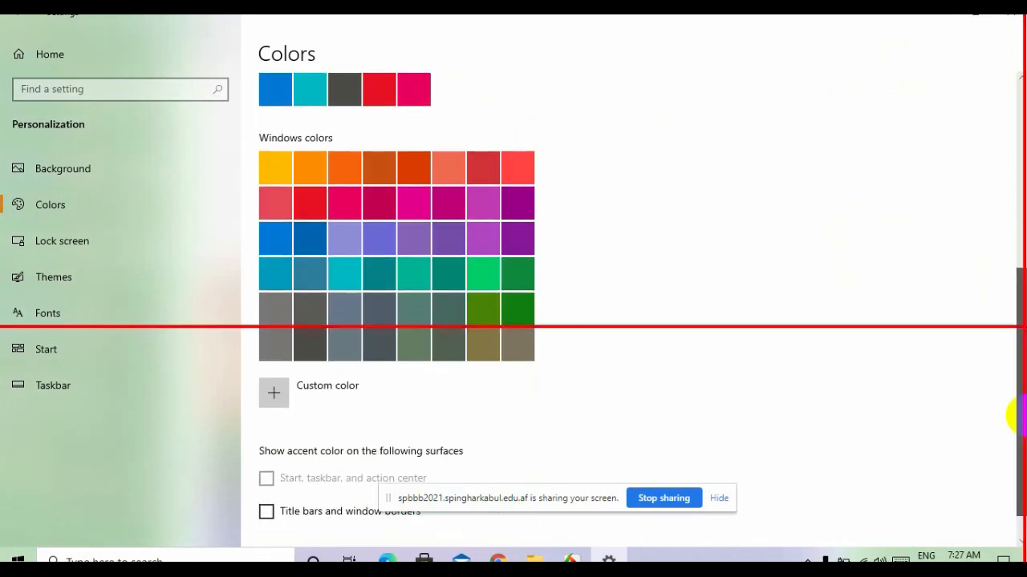
{"action": "left_click", "coordinate": [267, 513]}
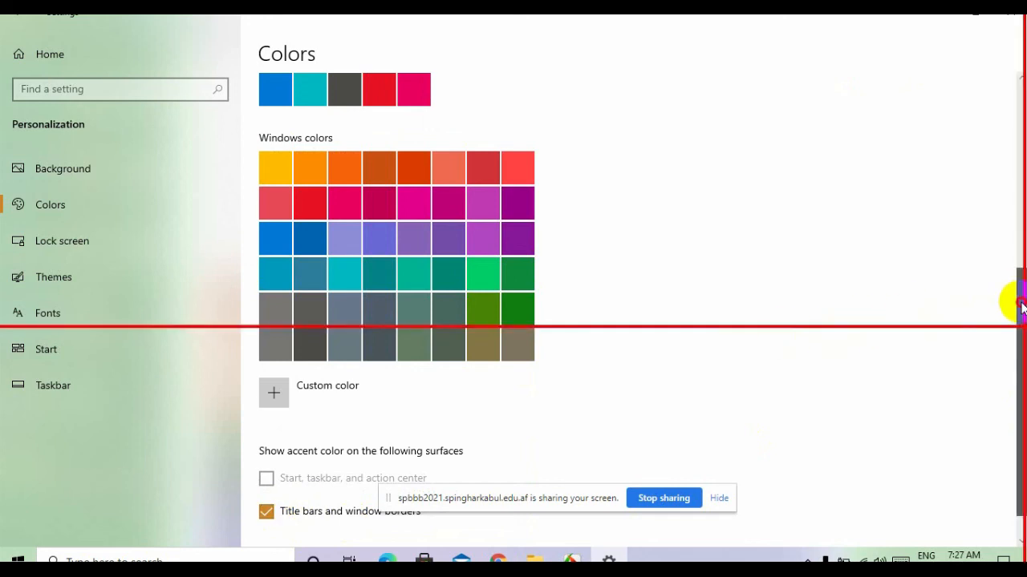
{"action": "left_click_drag", "start_coordinate": [1019, 297], "coordinate": [1009, 406]}
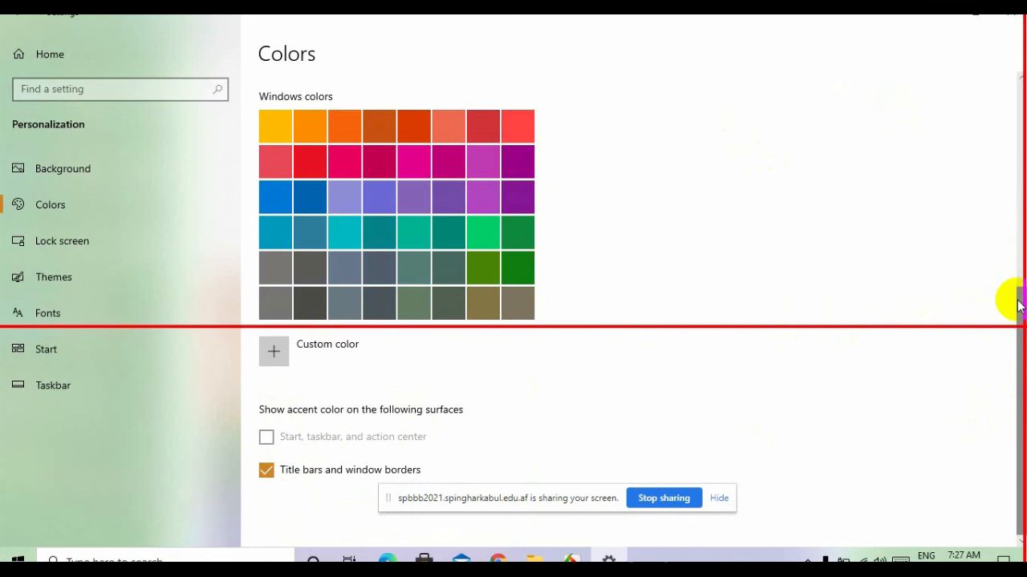
- Set the accent color to blue from the recent colors, minimize the settings, and check the color on the Start menu
{"action": "left_click_drag", "start_coordinate": [1017, 302], "coordinate": [1010, 119]}
{"action": "left_click", "coordinate": [280, 444]}
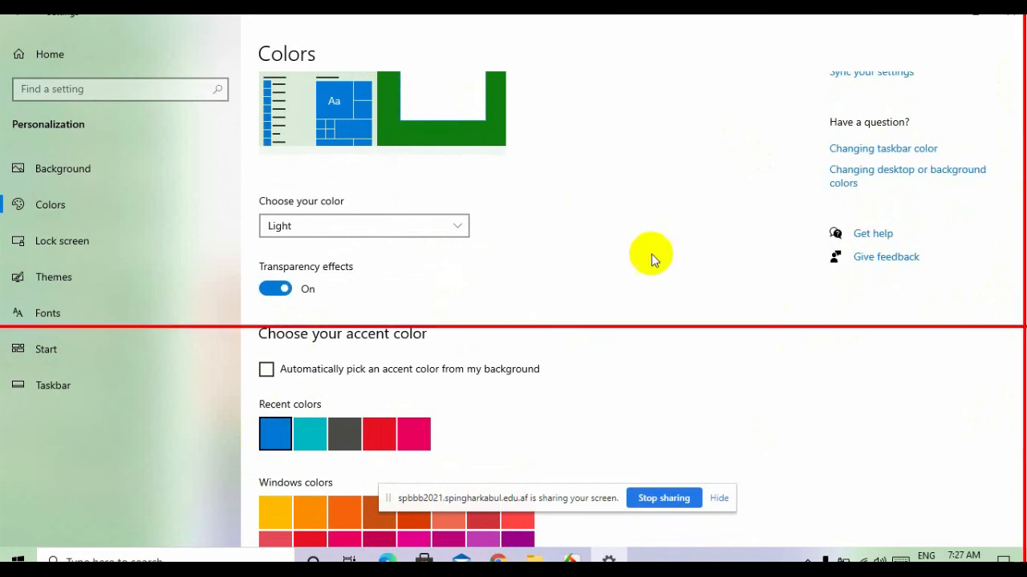
{"action": "left_click", "coordinate": [942, 13]}
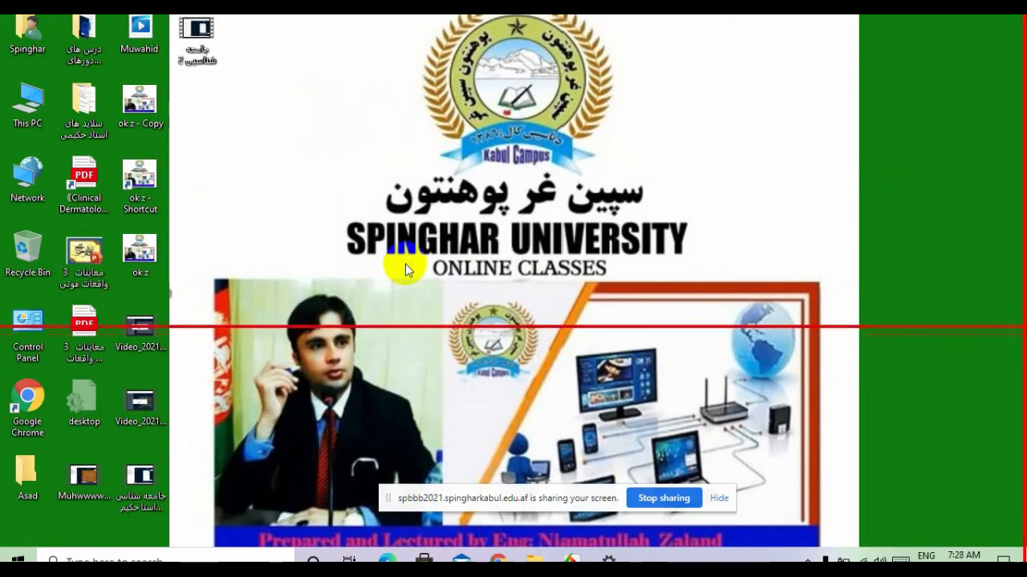
{"action": "right_click", "coordinate": [405, 264]}
{"action": "left_click", "coordinate": [437, 308]}
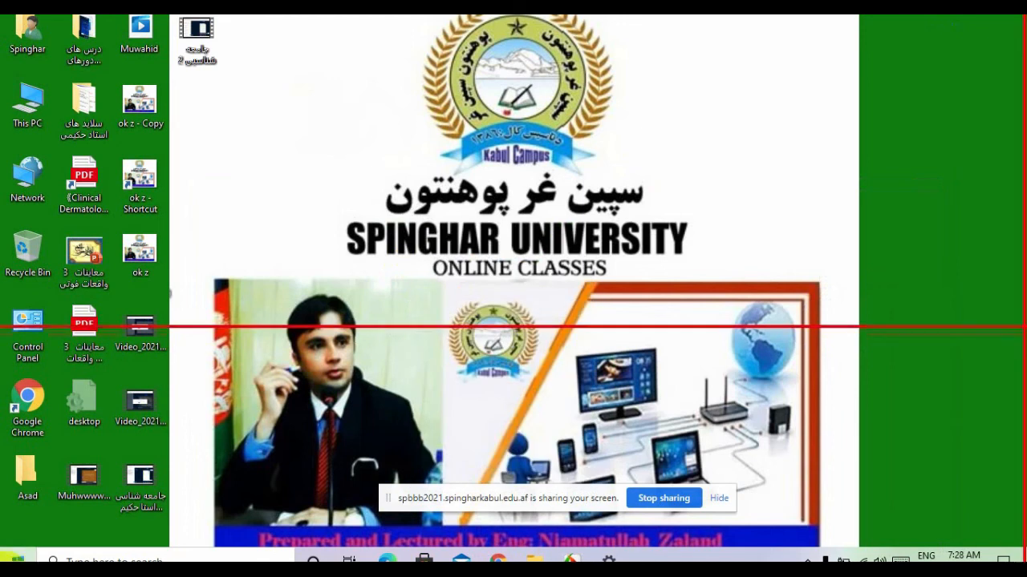
{"action": "key", "text": "super"}
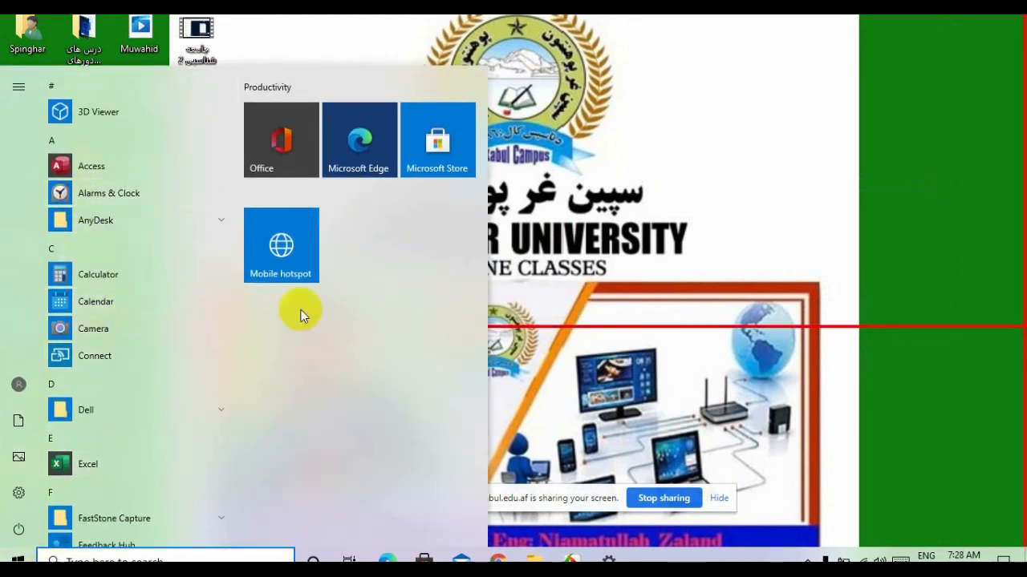
{"action": "left_click", "coordinate": [773, 243]}
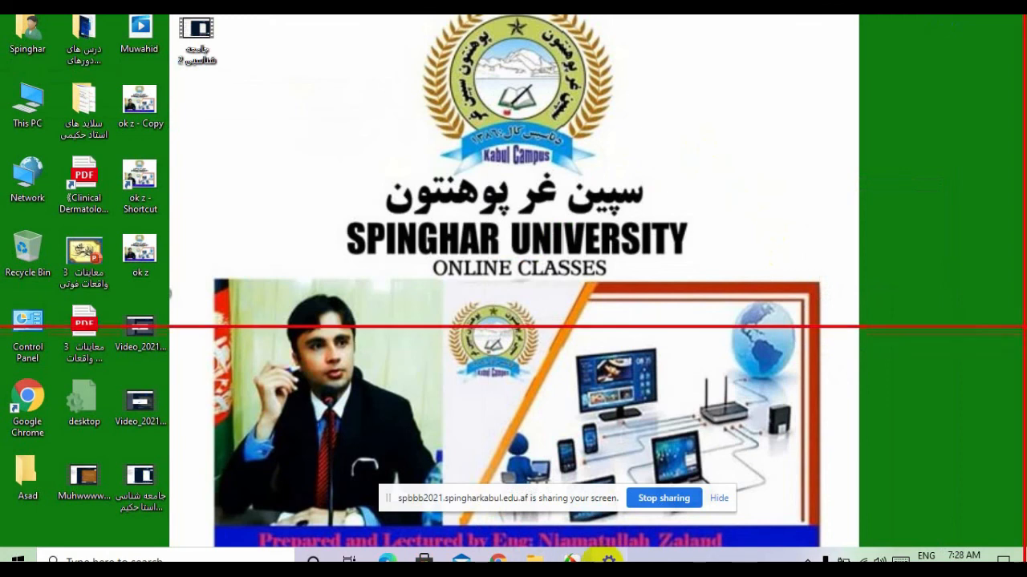
- Change the accent color to the dark green Windows color and check the result on the Start menu
{"action": "left_click", "coordinate": [608, 559]}
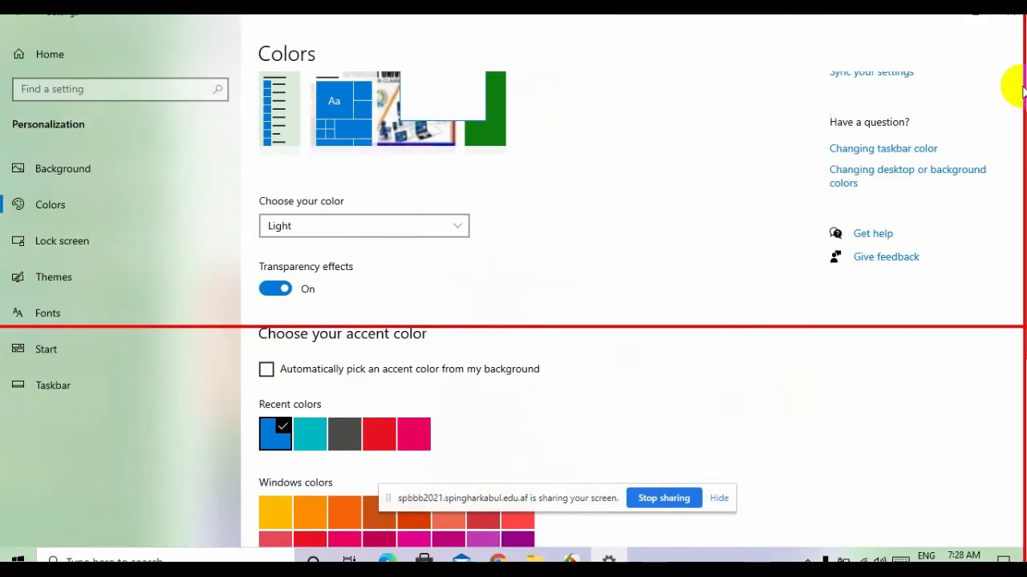
{"action": "left_click_drag", "start_coordinate": [1014, 115], "coordinate": [1015, 218]}
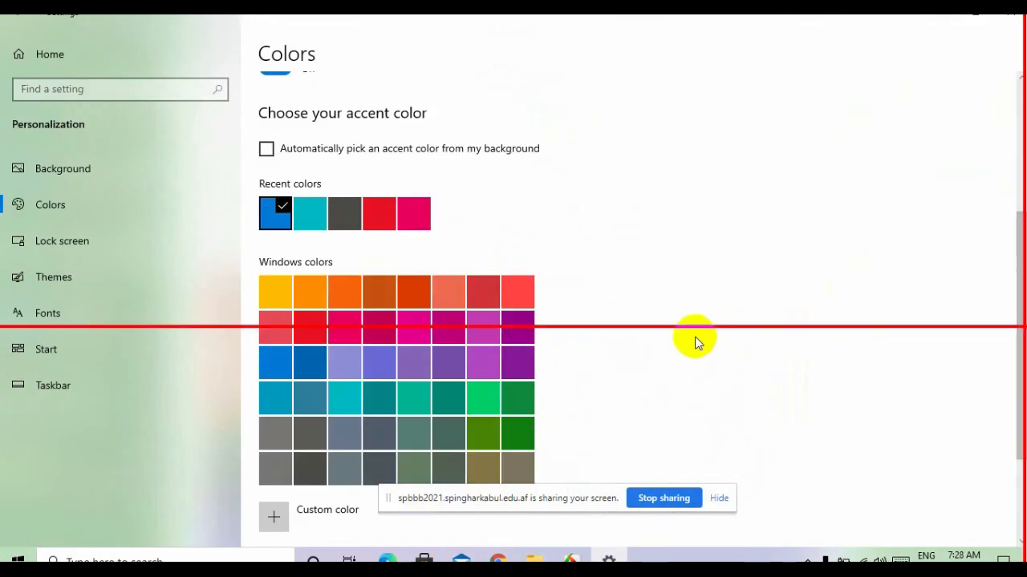
{"action": "left_click", "coordinate": [526, 433]}
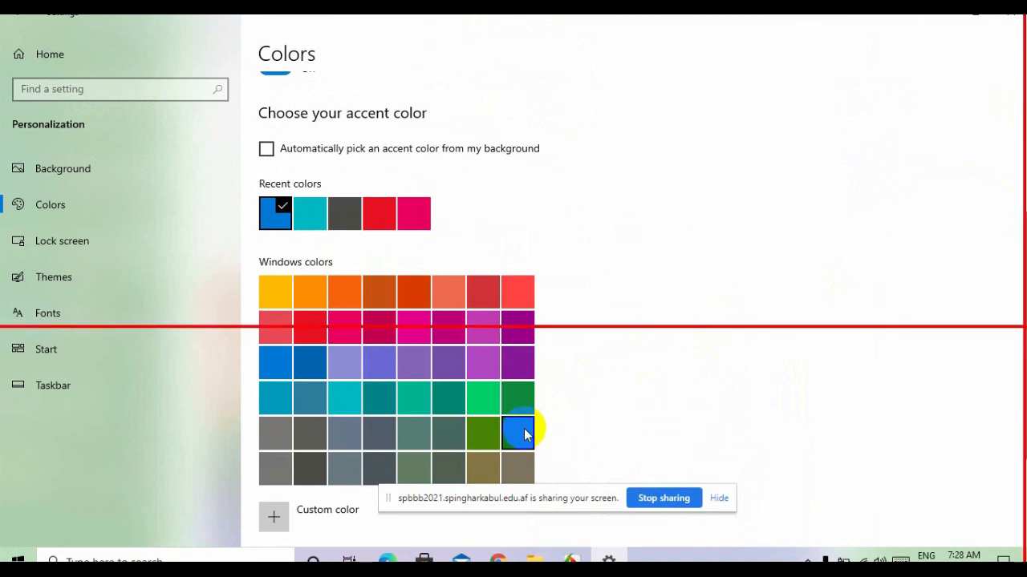
{"action": "left_click", "coordinate": [518, 437]}
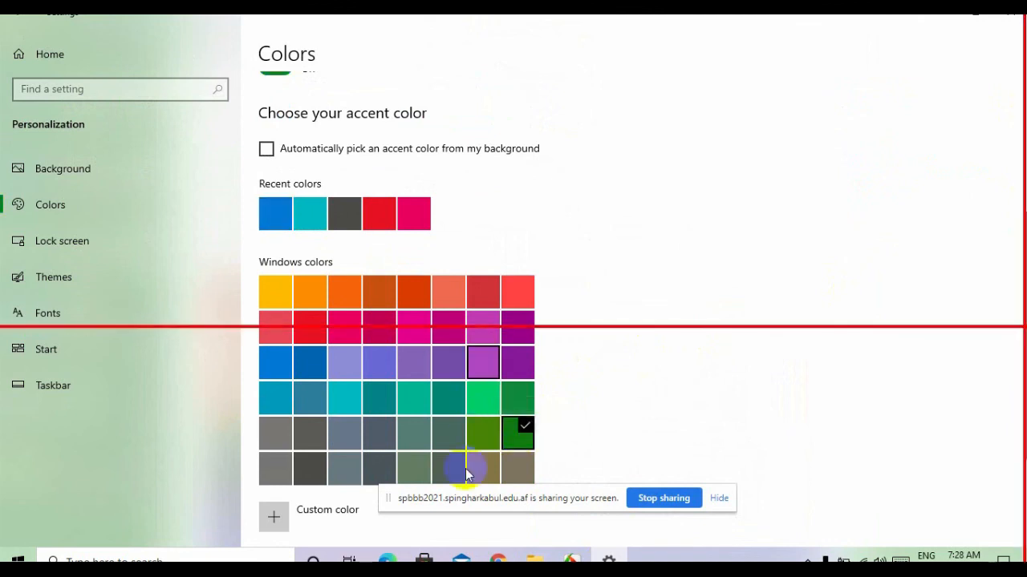
{"action": "left_click", "coordinate": [953, 17]}
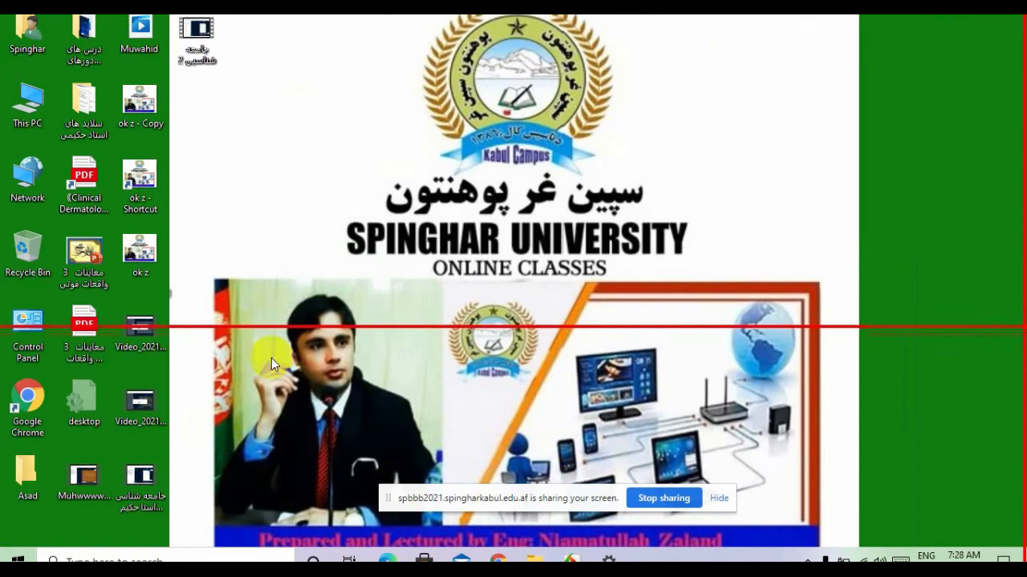
{"action": "left_click", "coordinate": [12, 559]}
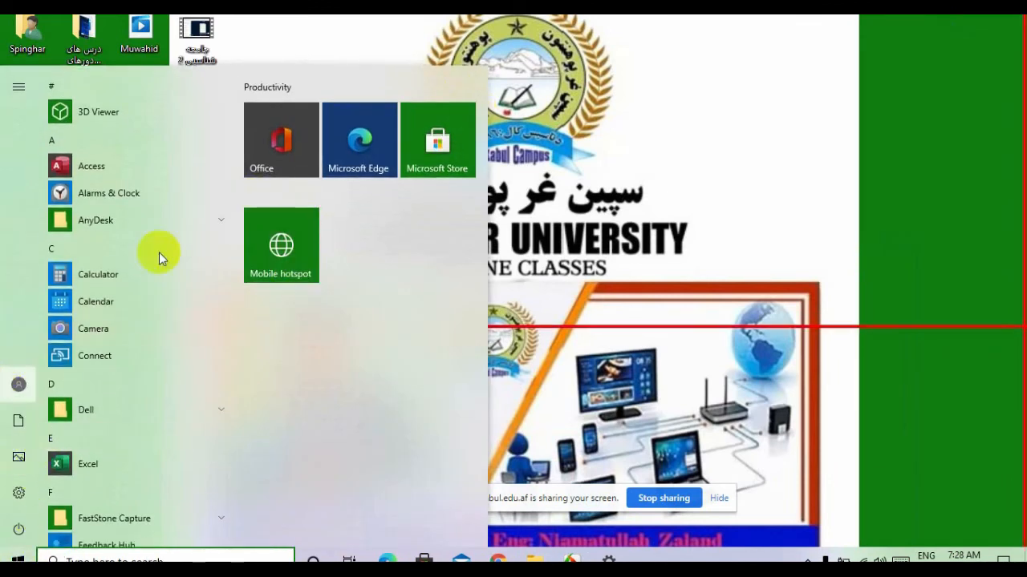
{"action": "left_click", "coordinate": [735, 433]}
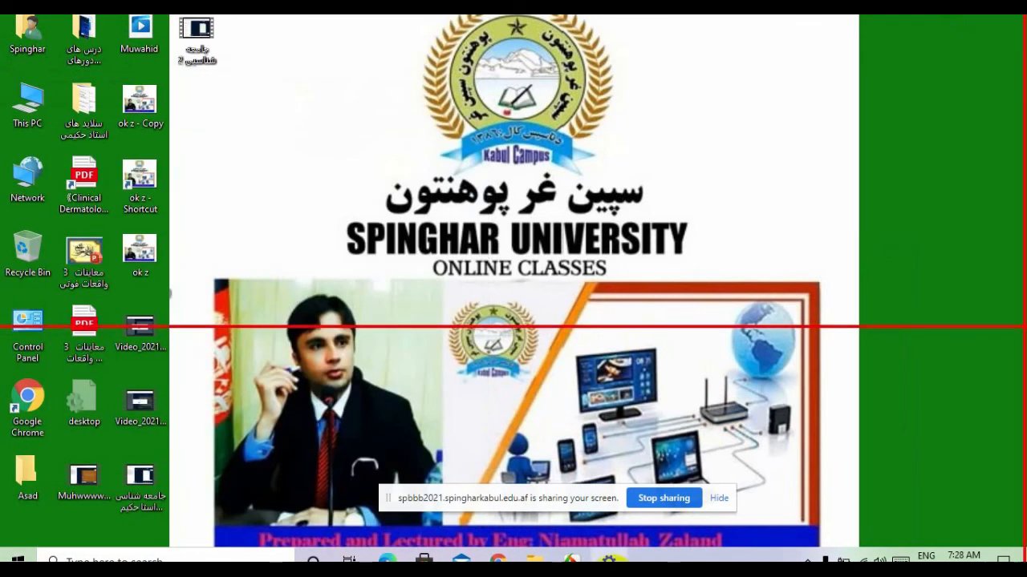
- Return to the personalization settings, open the Lock screen page, and set its background to Picture
{"action": "left_click", "coordinate": [608, 559]}
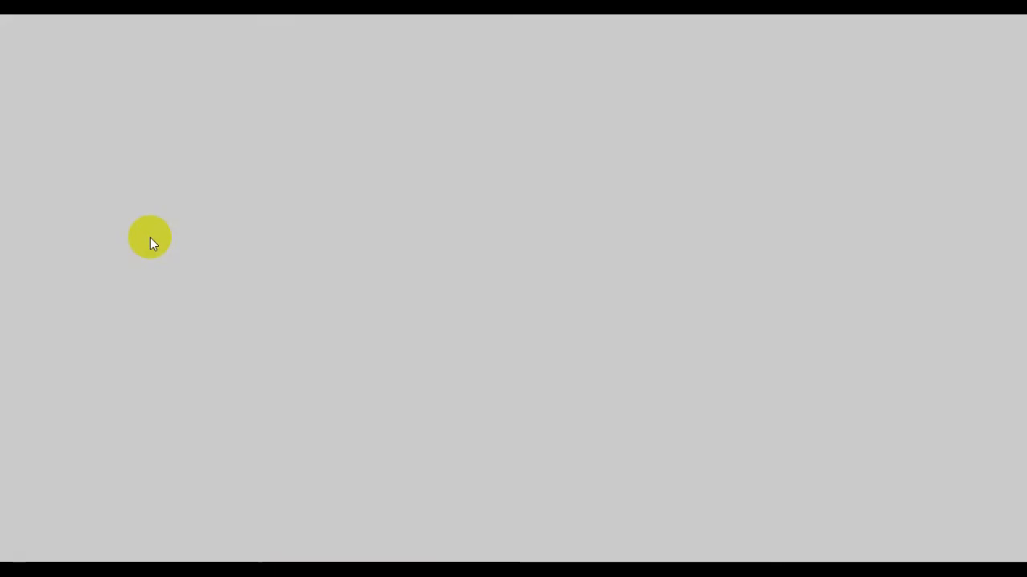
{"action": "left_click", "coordinate": [150, 238]}
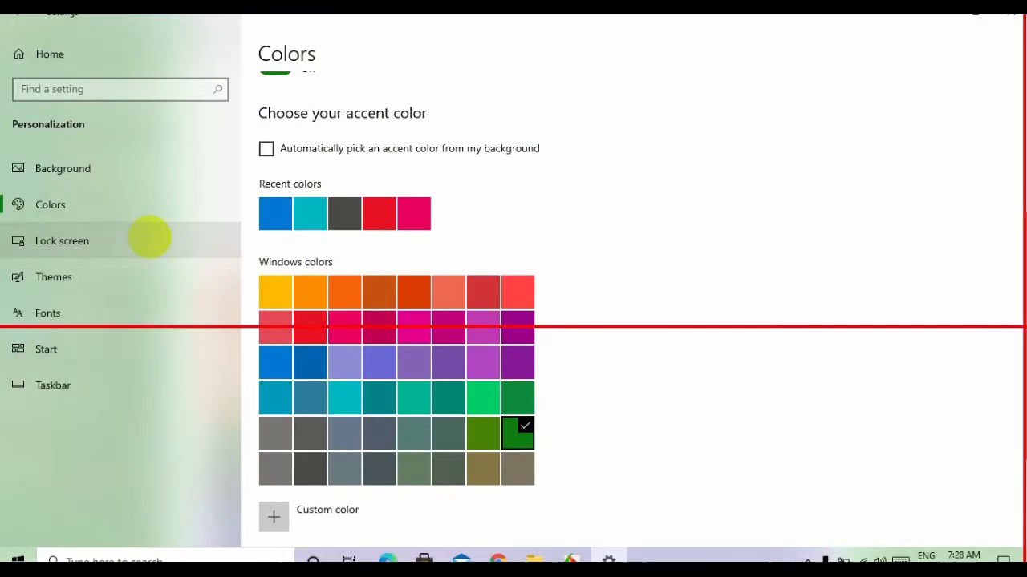
{"action": "left_click", "coordinate": [94, 238]}
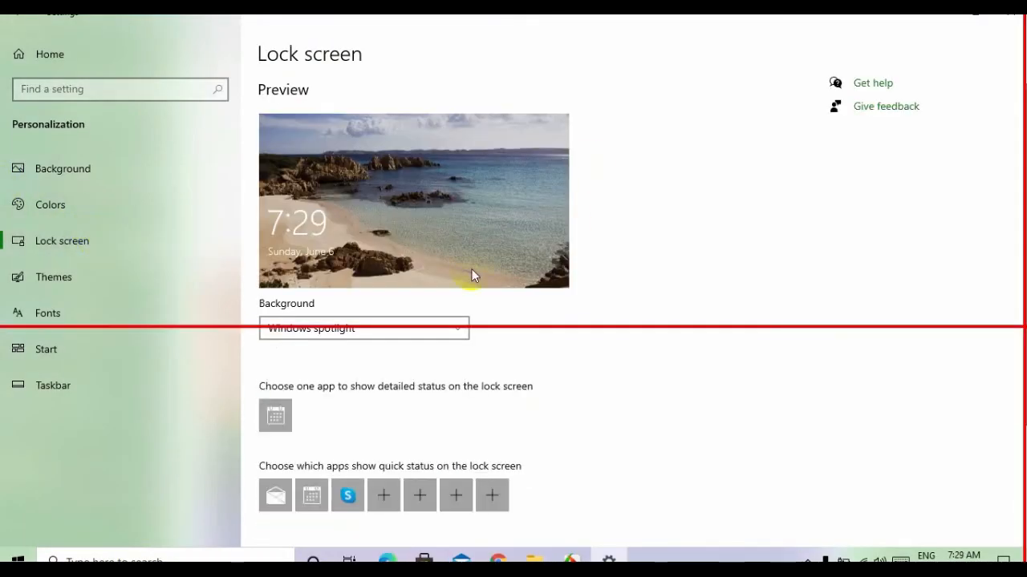
{"action": "left_click", "coordinate": [462, 336]}
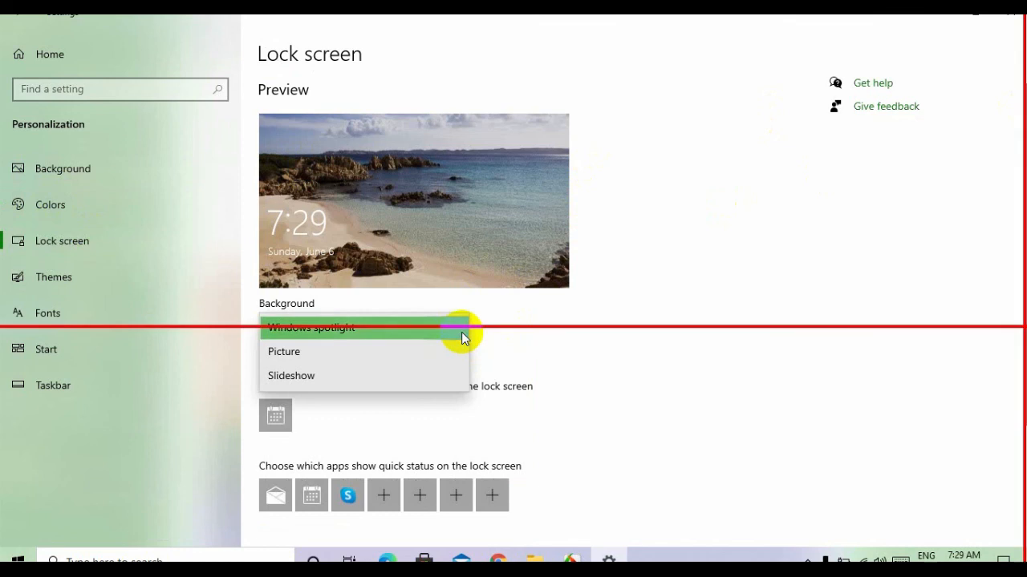
{"action": "left_click", "coordinate": [350, 357]}
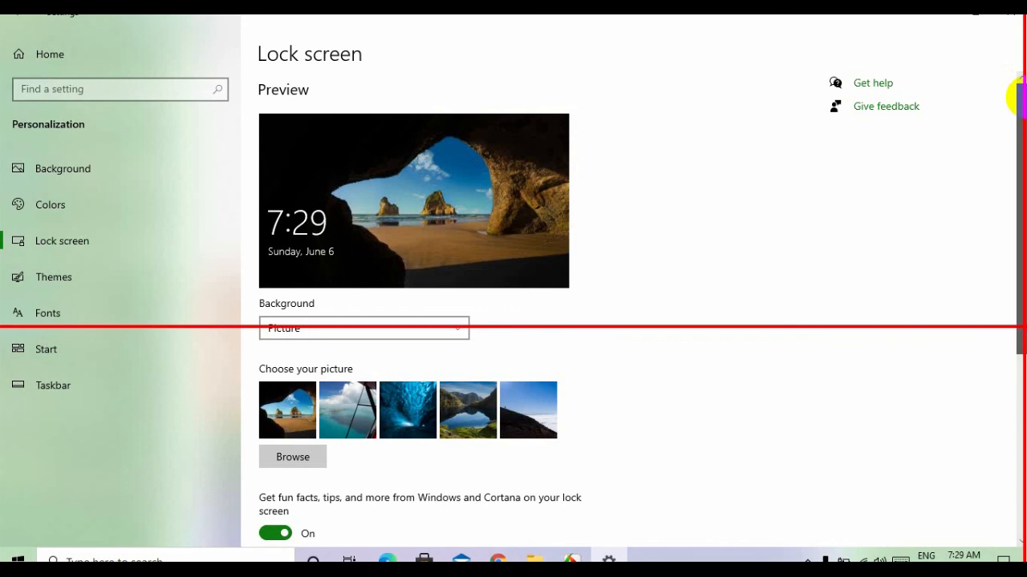
- Look over the lock screen options and review the background choices while keeping Picture
{"action": "left_click_drag", "start_coordinate": [1015, 96], "coordinate": [1016, 229]}
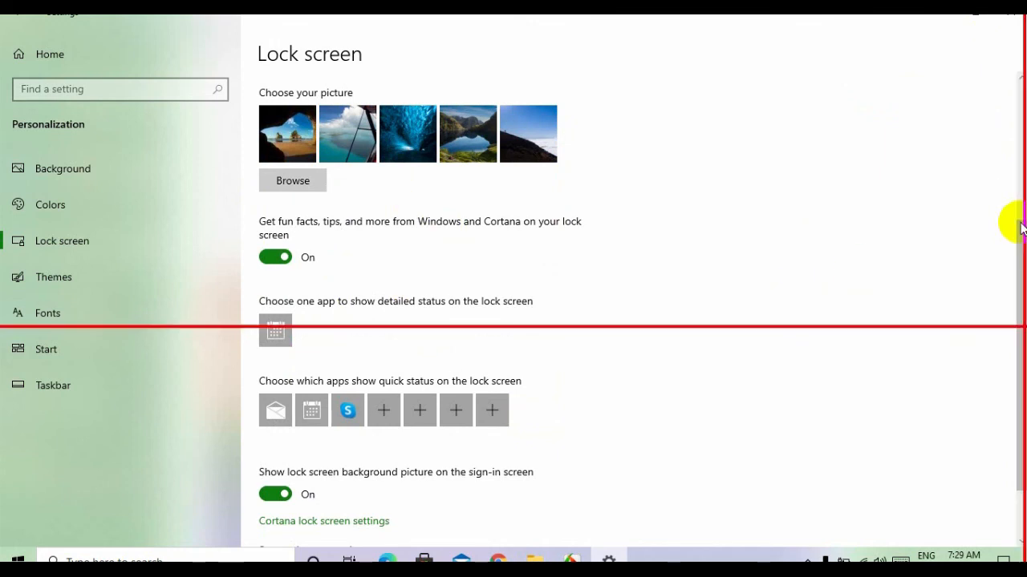
{"action": "left_click_drag", "start_coordinate": [1014, 215], "coordinate": [1008, 149]}
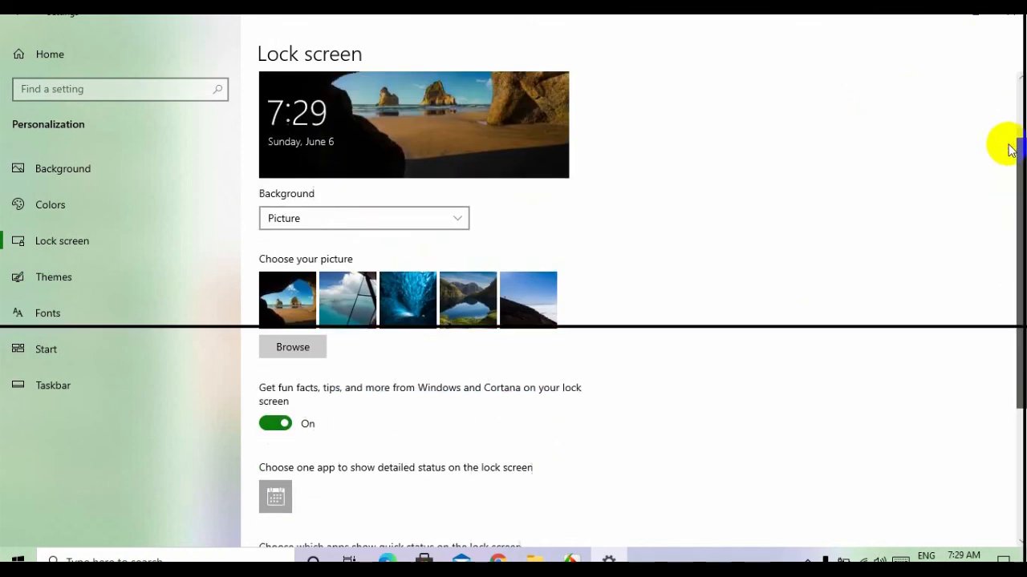
{"action": "left_click", "coordinate": [427, 217]}
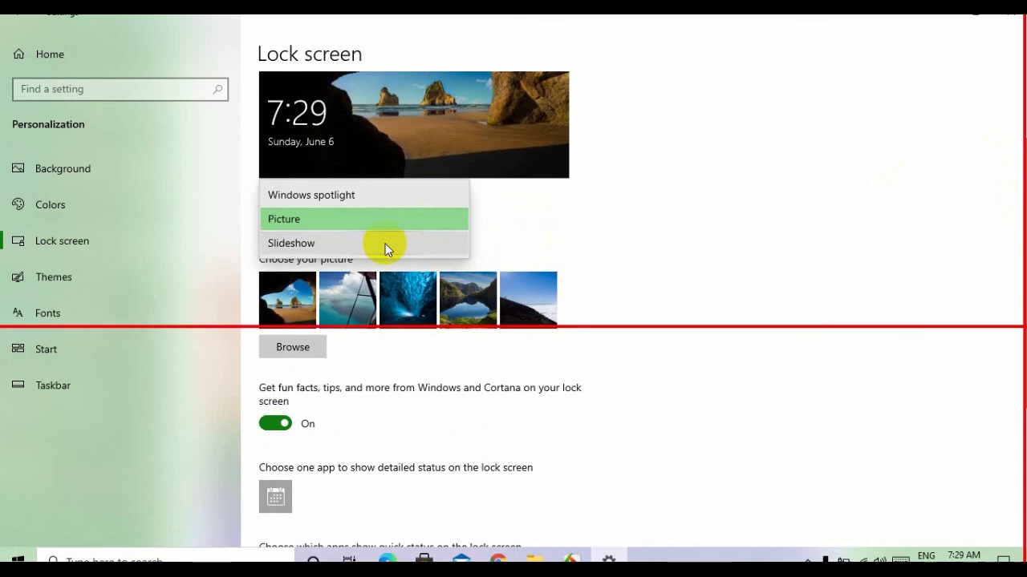
{"action": "left_click", "coordinate": [359, 198]}
{"action": "left_click", "coordinate": [591, 226]}
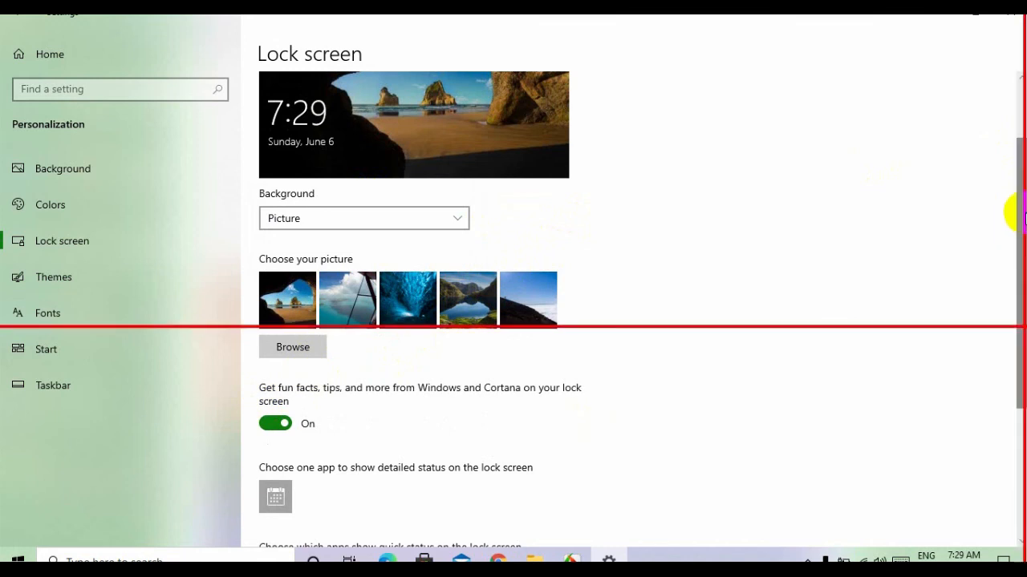
- Review the apps that can show detailed status on the lock screen while keeping Calendar
{"action": "scroll", "coordinate": [1017, 313], "scroll_direction": "down", "scroll_amount": 1}
{"action": "scroll", "coordinate": [1017, 313], "scroll_direction": "down", "scroll_amount": 4}
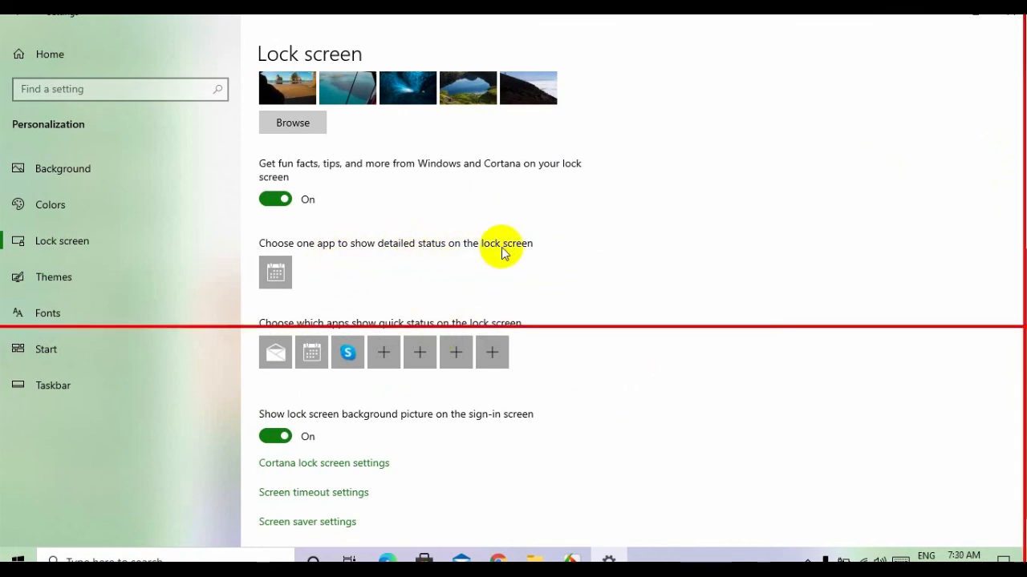
{"action": "left_click", "coordinate": [276, 273]}
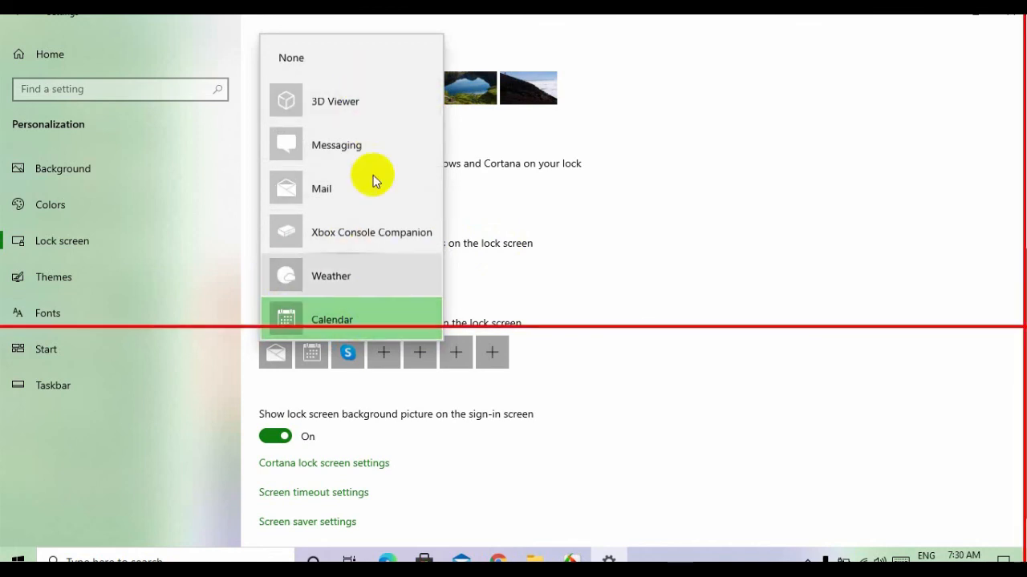
{"action": "left_click", "coordinate": [687, 222]}
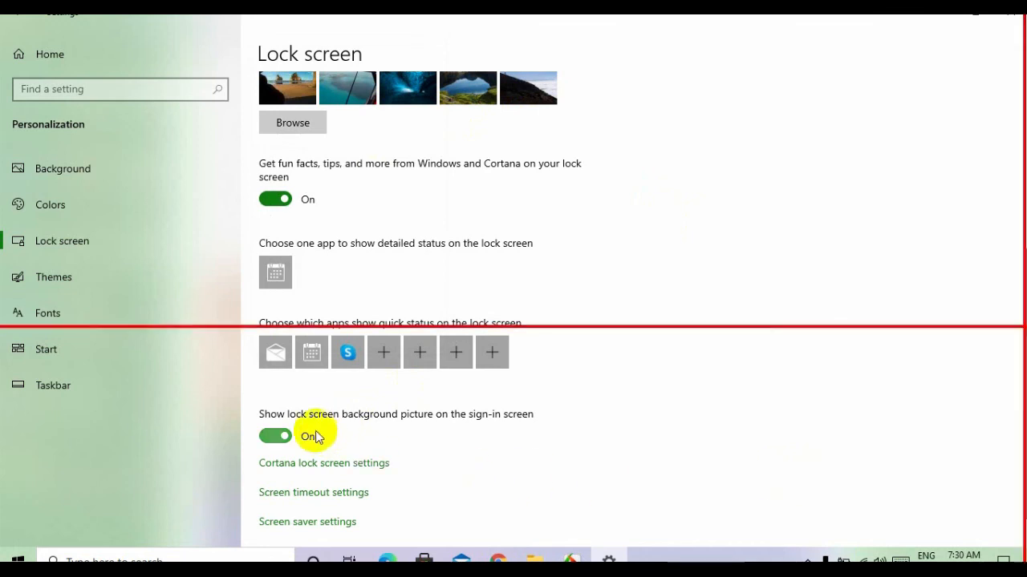
- Turn off showing the lock screen background picture on the sign-in screen, and open the screen saver settings
{"action": "left_click", "coordinate": [273, 439]}
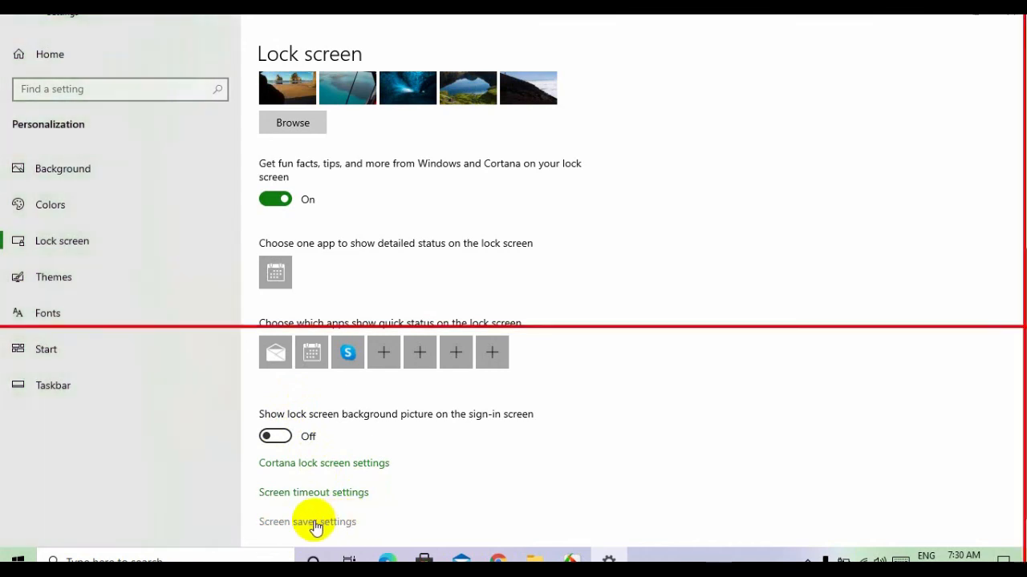
{"action": "left_click", "coordinate": [315, 523]}
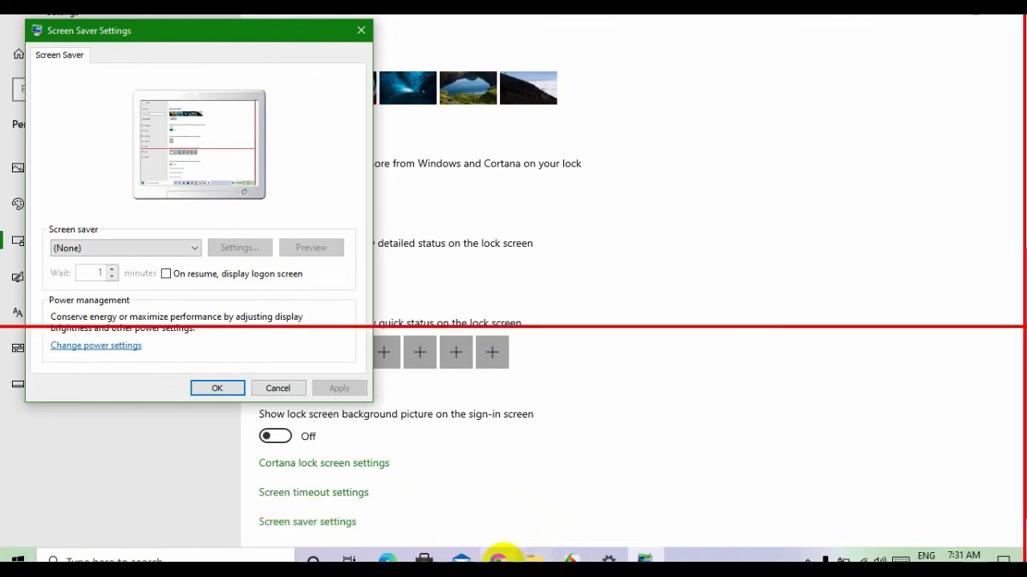
- Switch to Chrome to check the BigBlueButton session, and return to the Screen Saver Settings dialog
{"action": "left_click", "coordinate": [498, 559]}
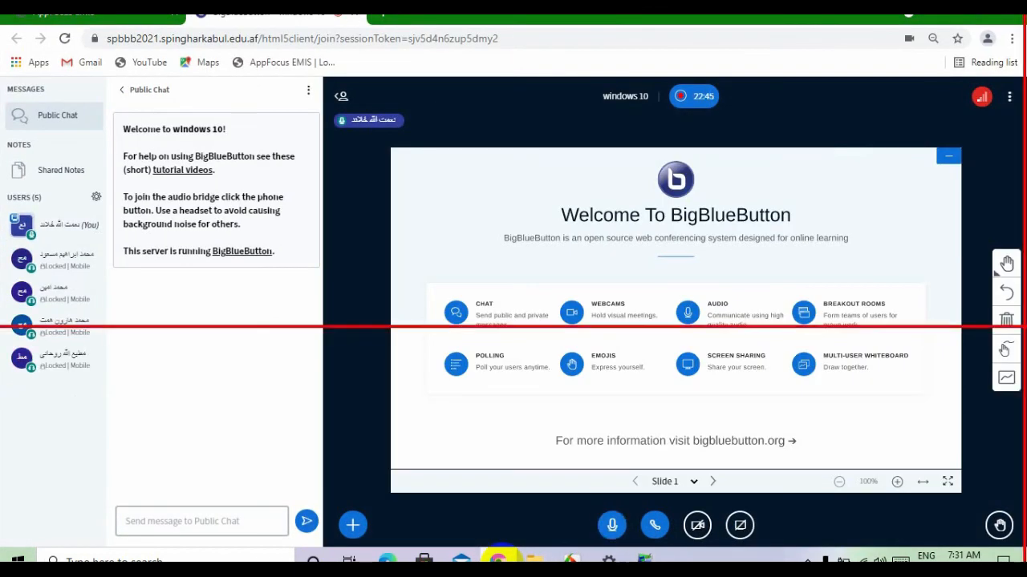
{"action": "left_click", "coordinate": [943, 18]}
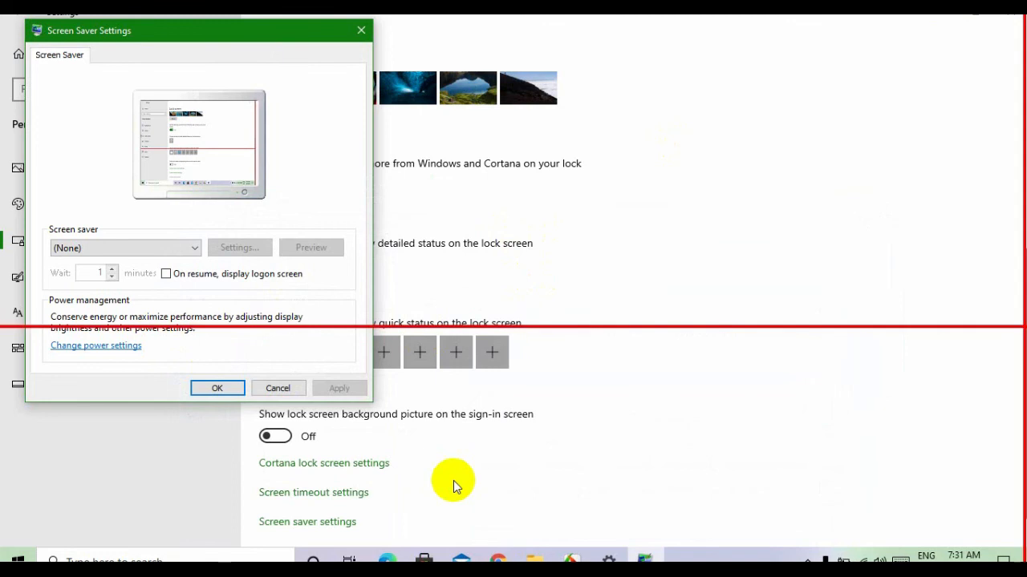
- Select the 3D Text screen saver and preview it in full screen
{"action": "left_click", "coordinate": [133, 256]}
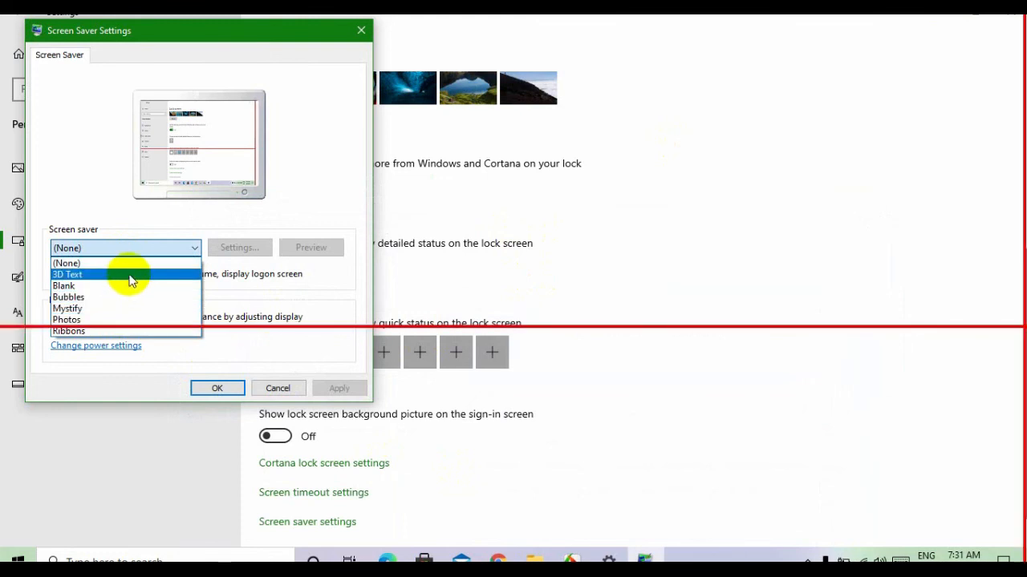
{"action": "left_click", "coordinate": [128, 275]}
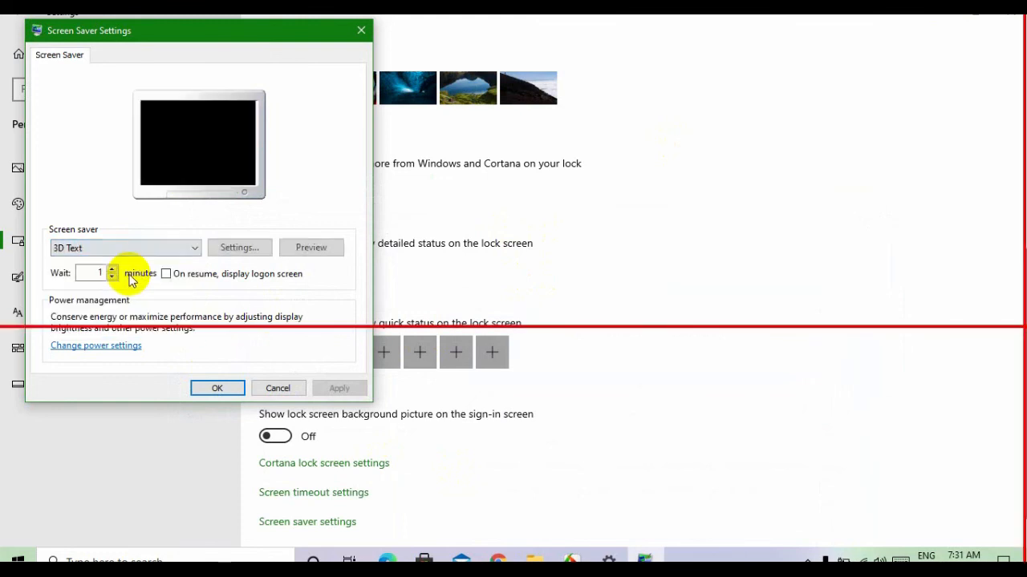
{"action": "left_click", "coordinate": [321, 247]}
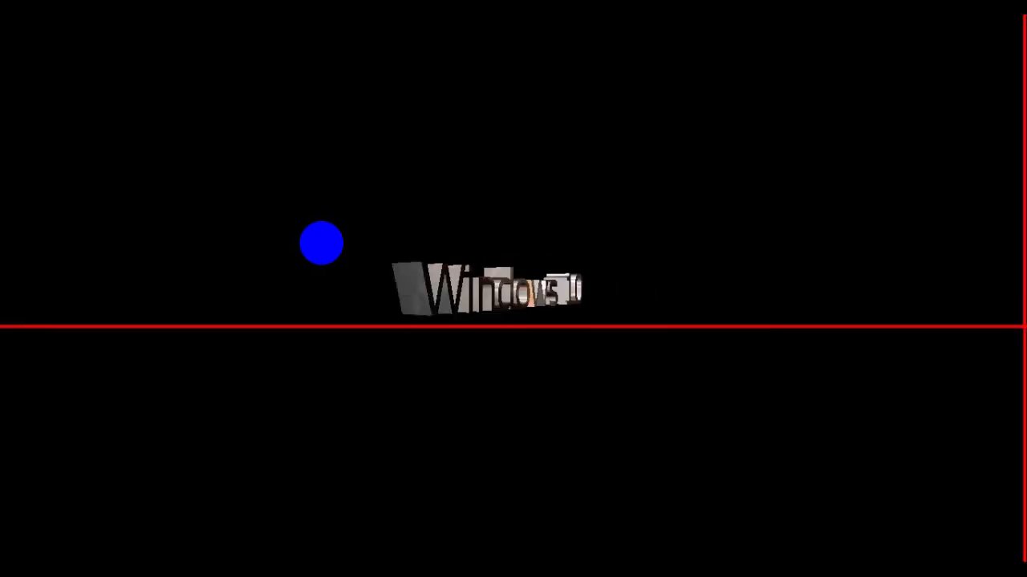
- Set the 3D Text screen saver to display the time, and preview it in full screen
{"action": "left_click", "coordinate": [321, 243]}
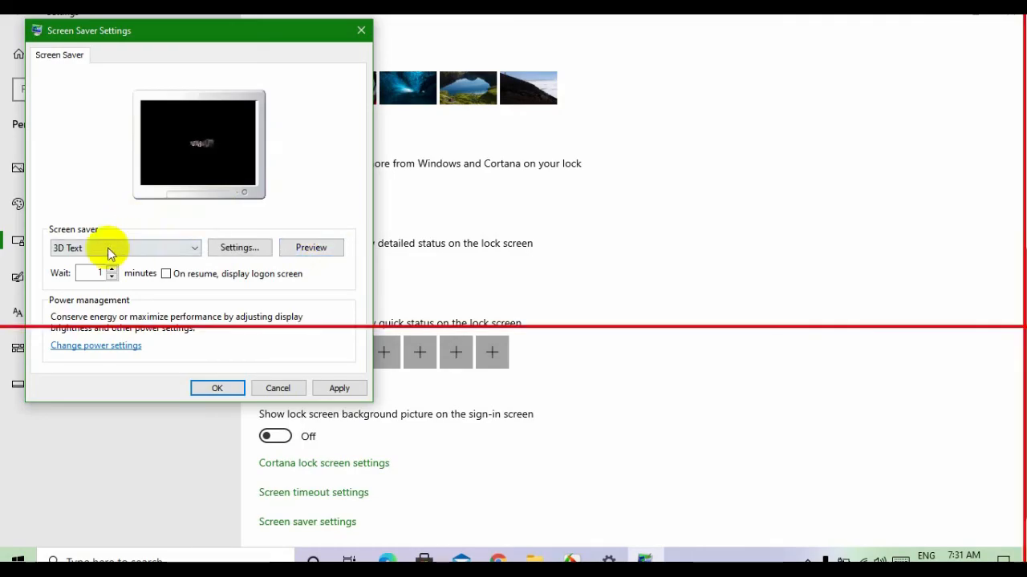
{"action": "left_click", "coordinate": [238, 249]}
{"action": "left_click_drag", "start_coordinate": [191, 127], "coordinate": [5, 114]}
{"action": "left_click", "coordinate": [57, 104]}
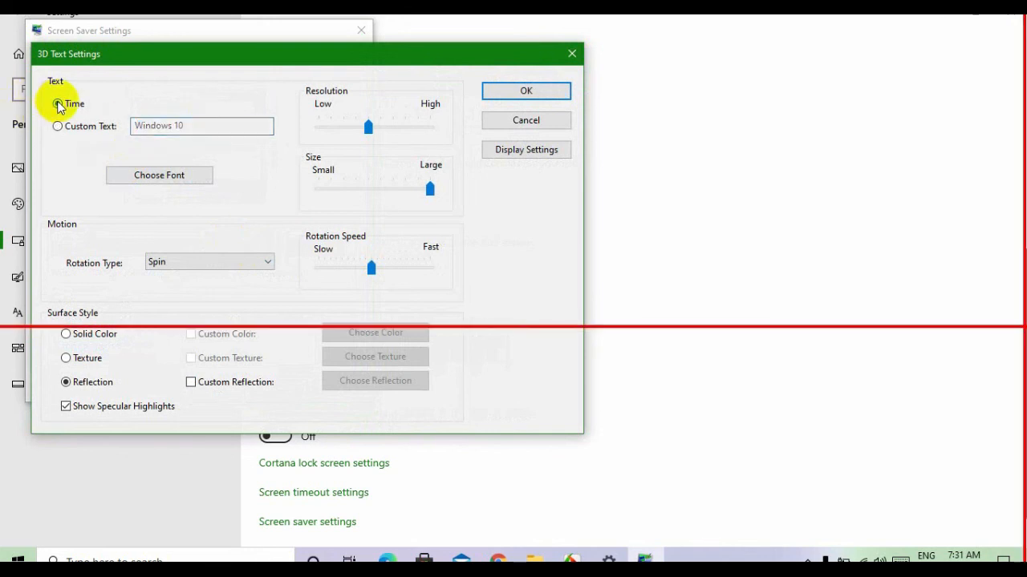
{"action": "left_click", "coordinate": [513, 93]}
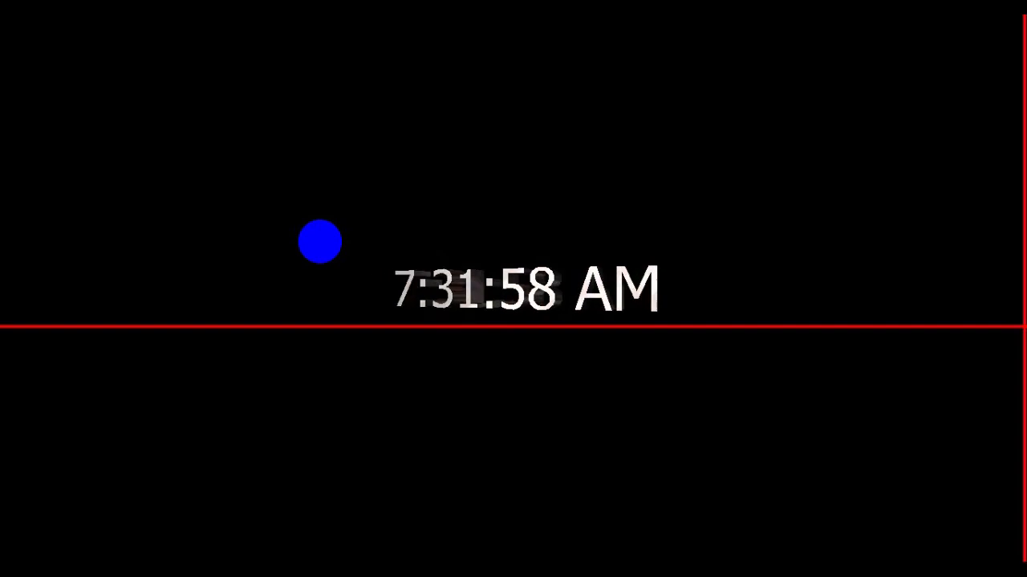
{"action": "left_click", "coordinate": [320, 241]}
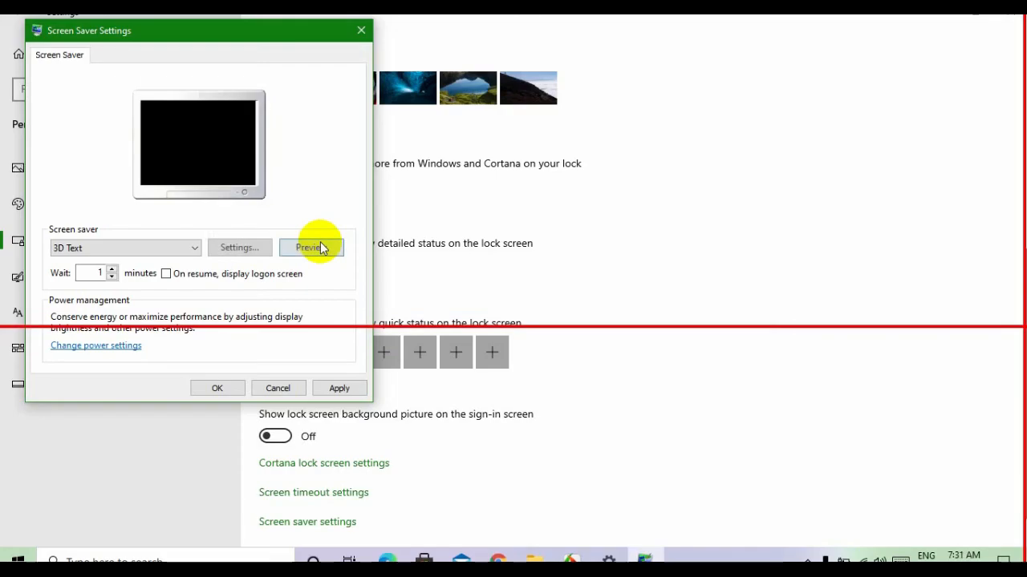
- Switch the 3D Text screen saver to custom text, and replace the text with the presenter's surname
{"action": "left_click", "coordinate": [247, 251]}
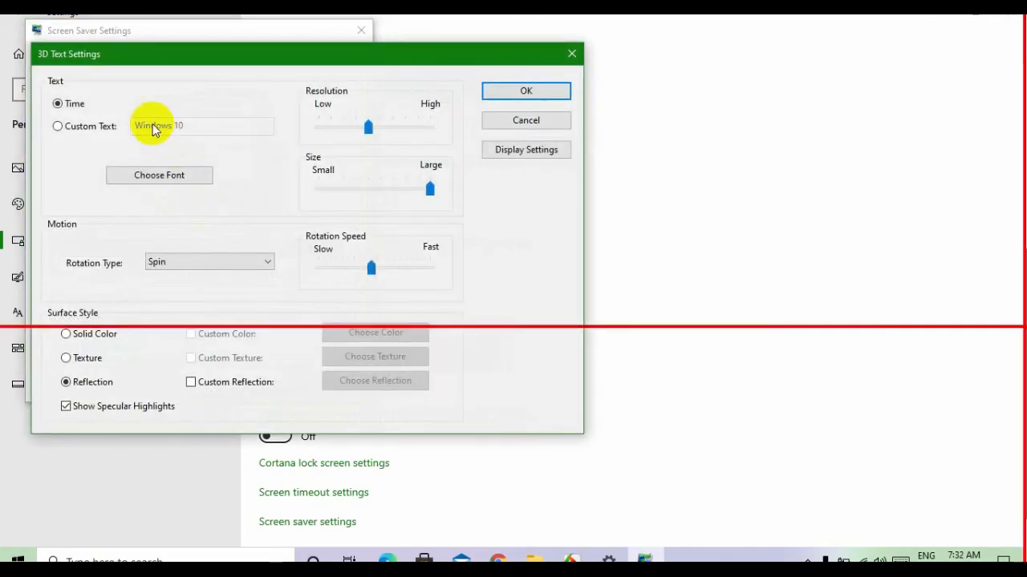
{"action": "left_click", "coordinate": [100, 132]}
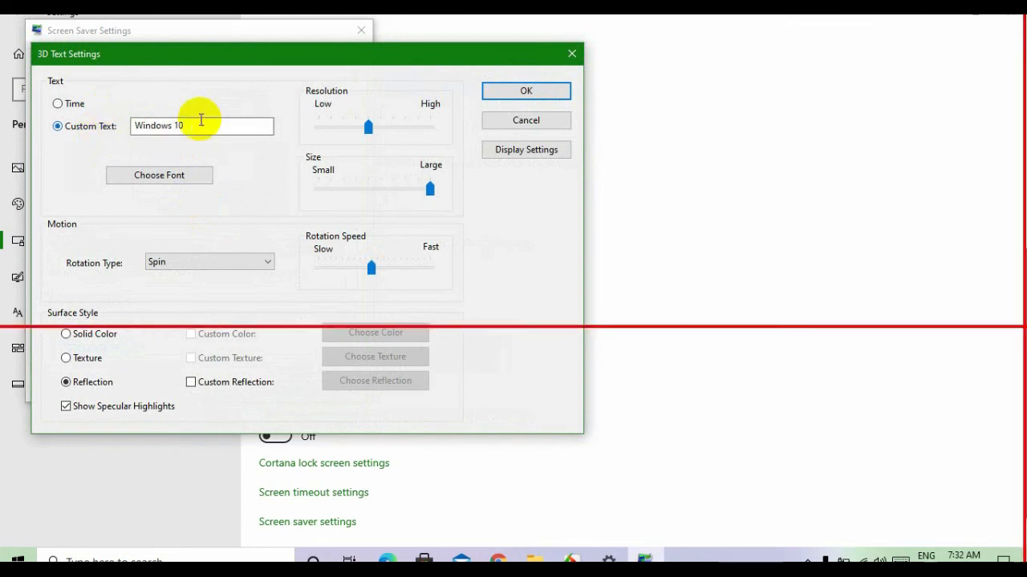
{"action": "left_click", "coordinate": [215, 121]}
{"action": "left_click_drag", "start_coordinate": [214, 119], "coordinate": [0, 151]}
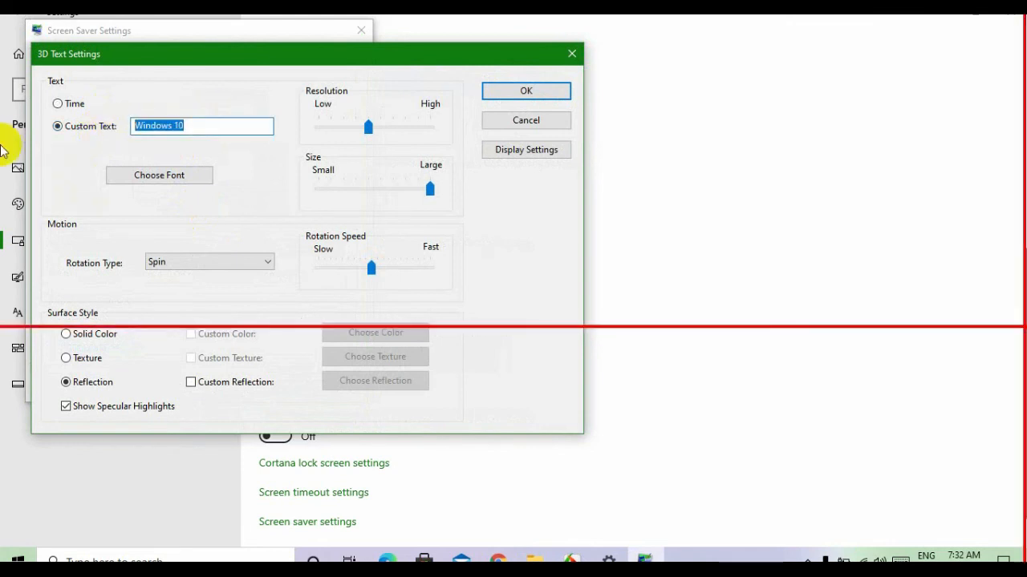
{"action": "type", "text": "Zai"}
{"action": "type", "text": "Za"}
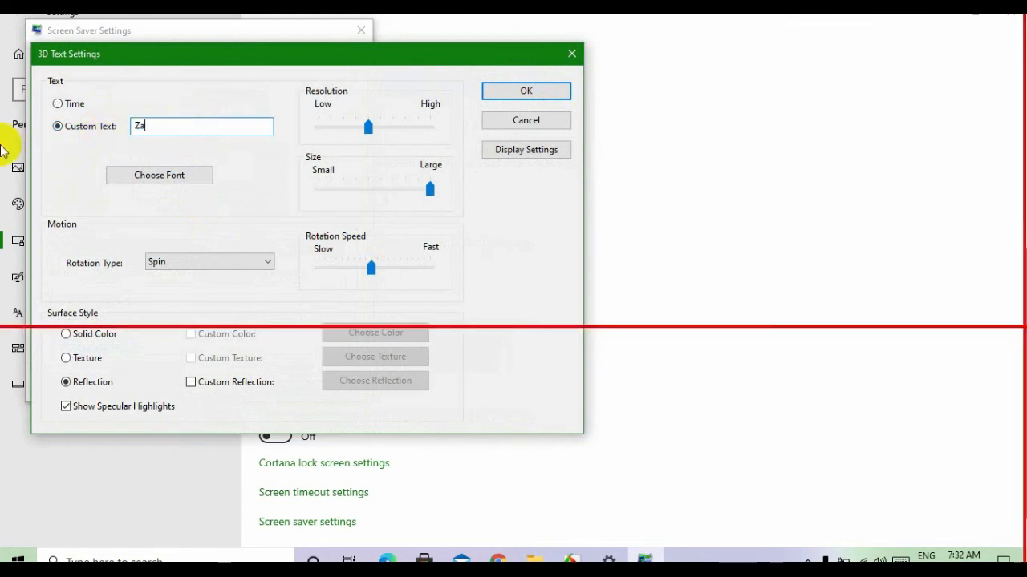
{"action": "type", "text": "land"}
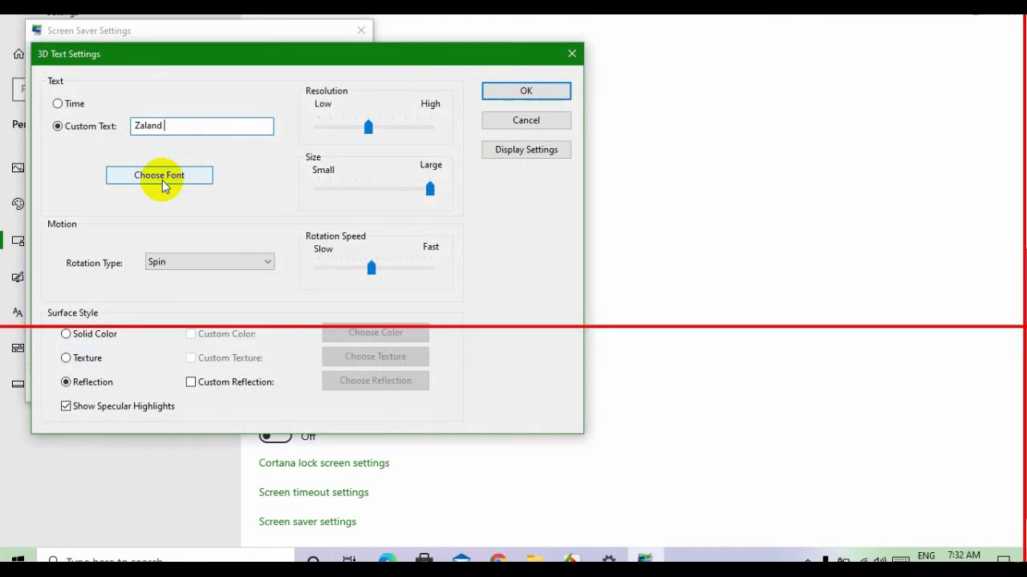
{"action": "left_click", "coordinate": [158, 127]}
{"action": "left_click", "coordinate": [80, 128]}
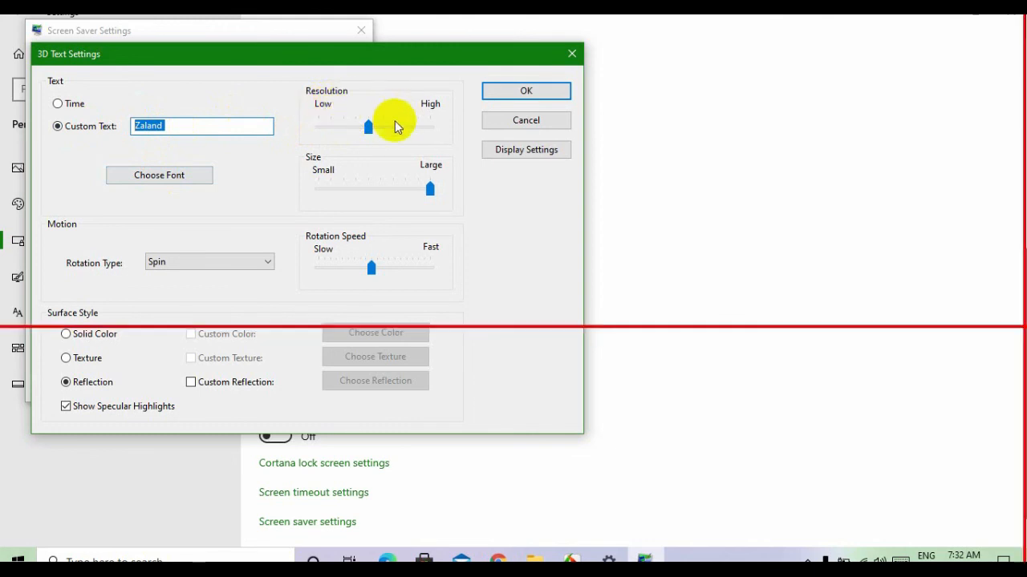
- Raise the 3D text resolution towards High, and set its font to Times New Roman in Italic style
{"action": "left_click_drag", "start_coordinate": [377, 130], "coordinate": [403, 126]}
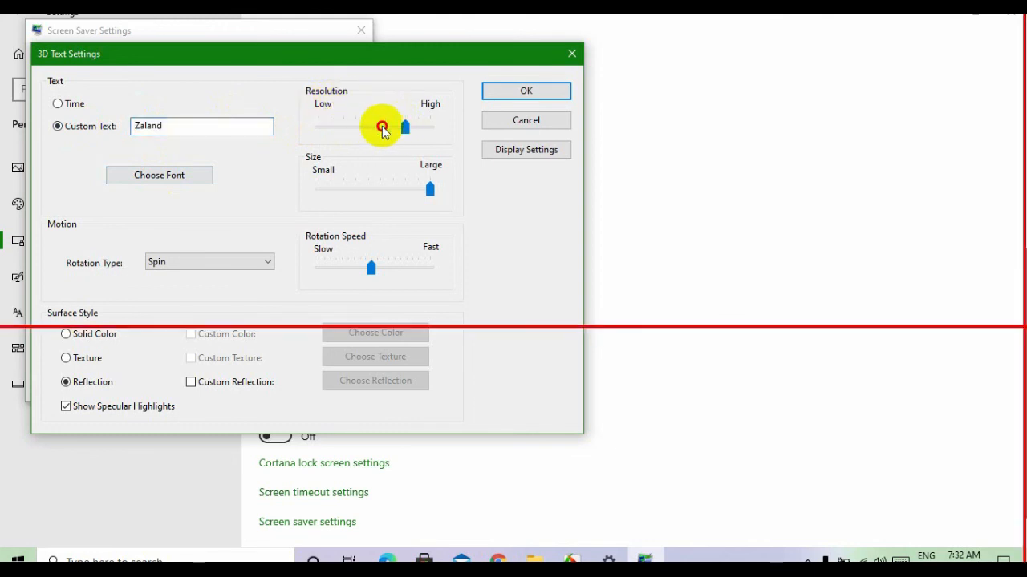
{"action": "left_click", "coordinate": [169, 178]}
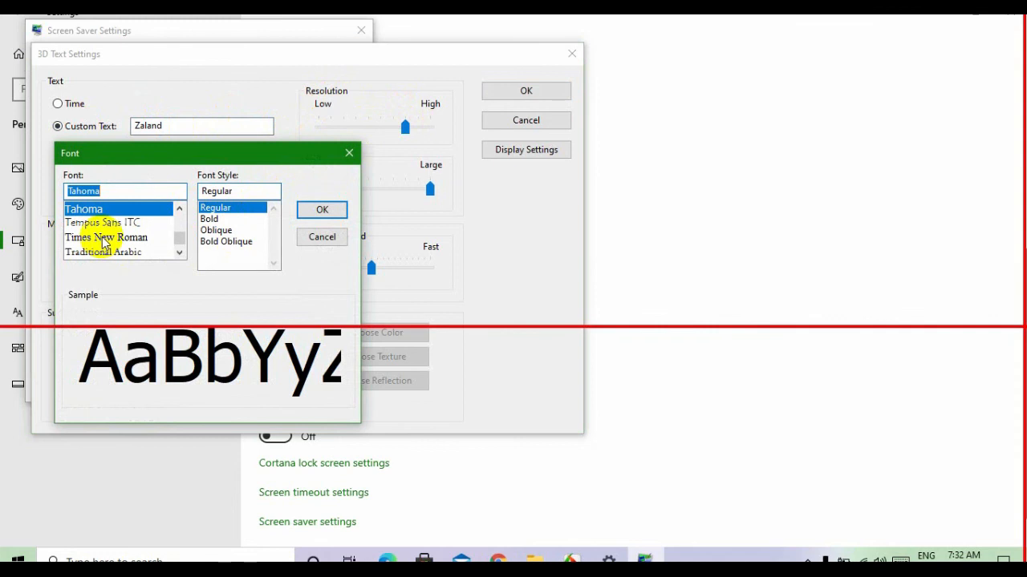
{"action": "left_click", "coordinate": [102, 239]}
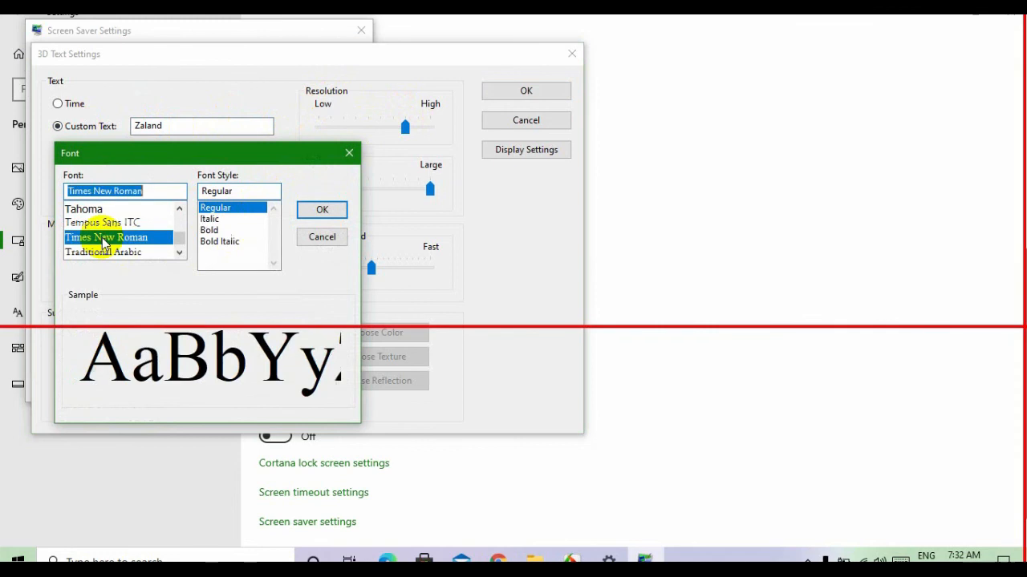
{"action": "left_click", "coordinate": [217, 220]}
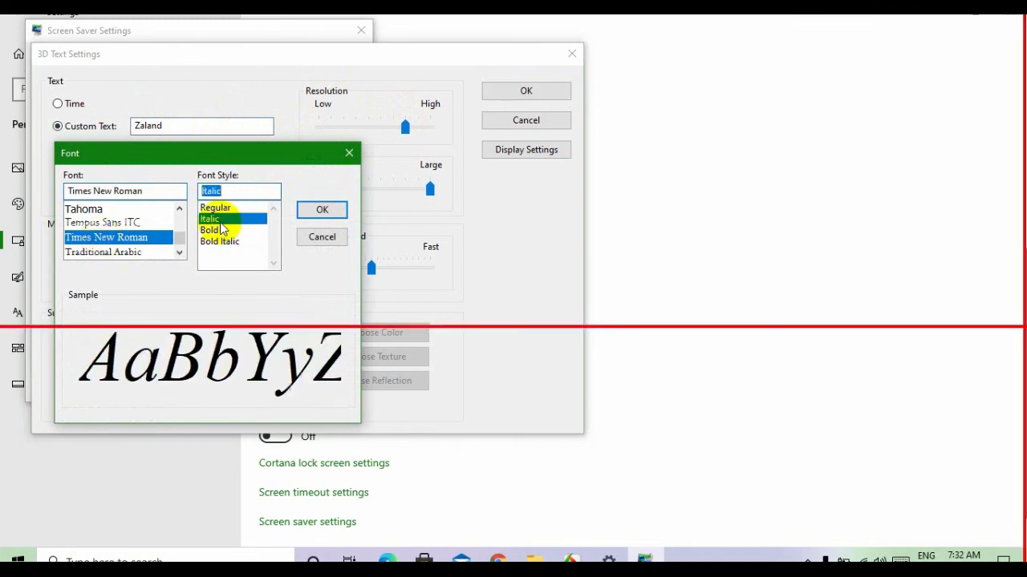
{"action": "left_click", "coordinate": [324, 210]}
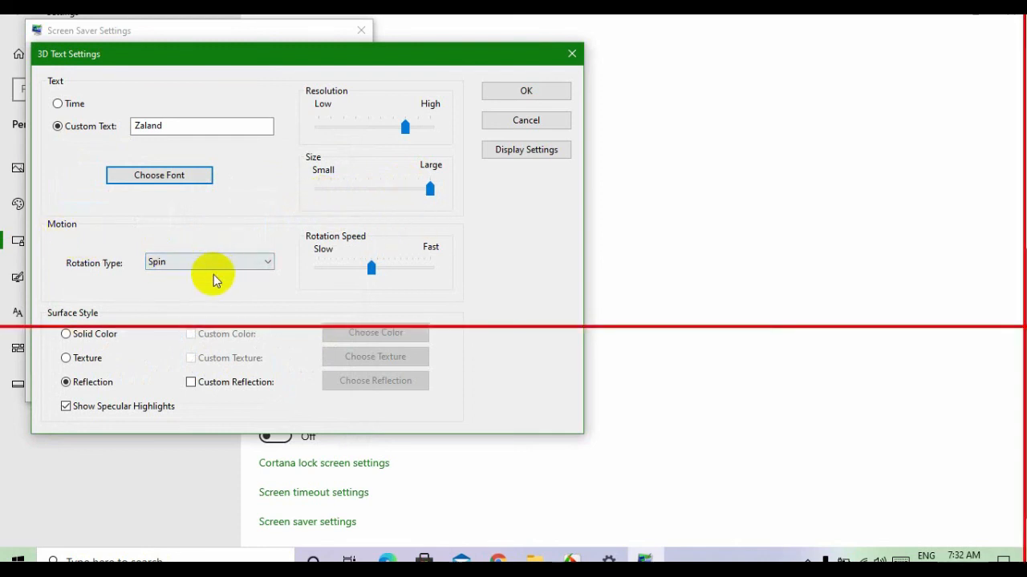
- Keep Spin as the rotation type, accept the 3D Text settings, and preview the screen saver in full screen
{"action": "left_click", "coordinate": [238, 266]}
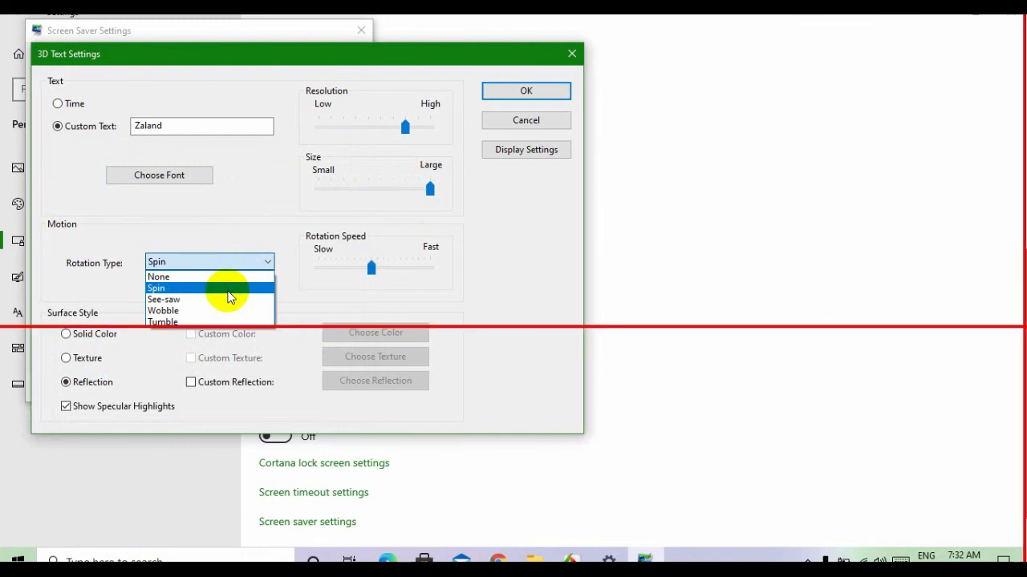
{"action": "left_click", "coordinate": [229, 290]}
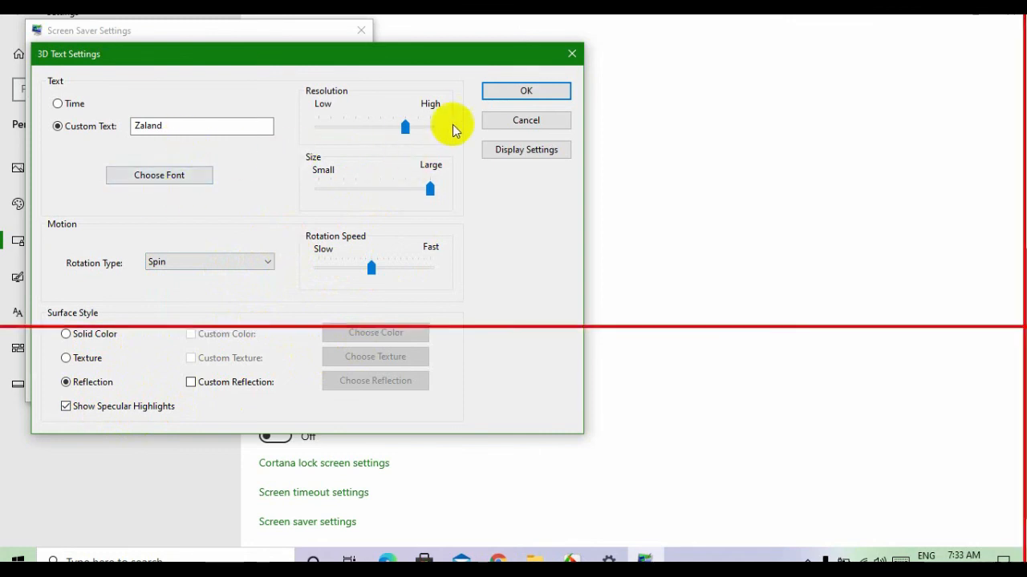
{"action": "left_click", "coordinate": [540, 91]}
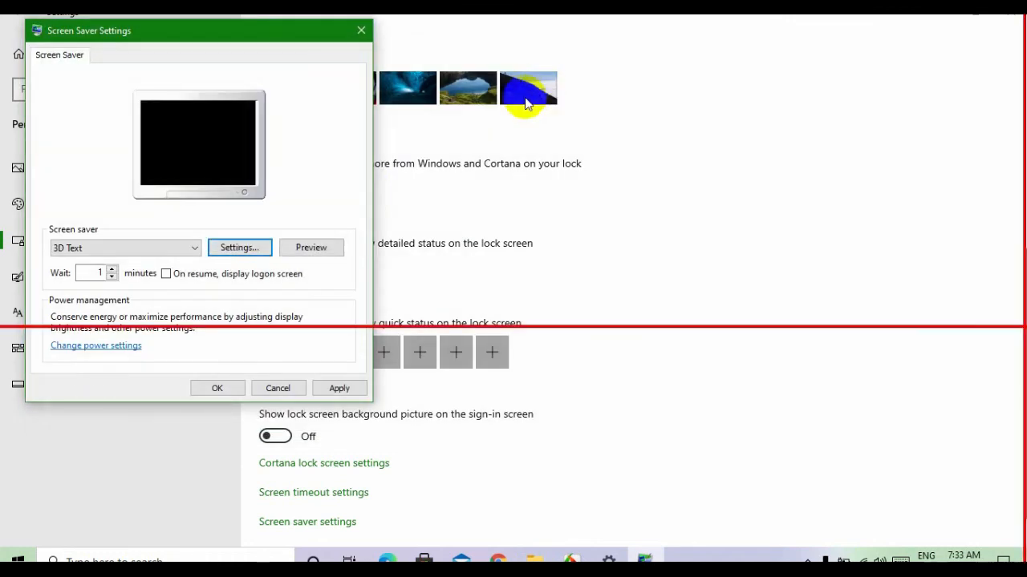
{"action": "left_click", "coordinate": [318, 249]}
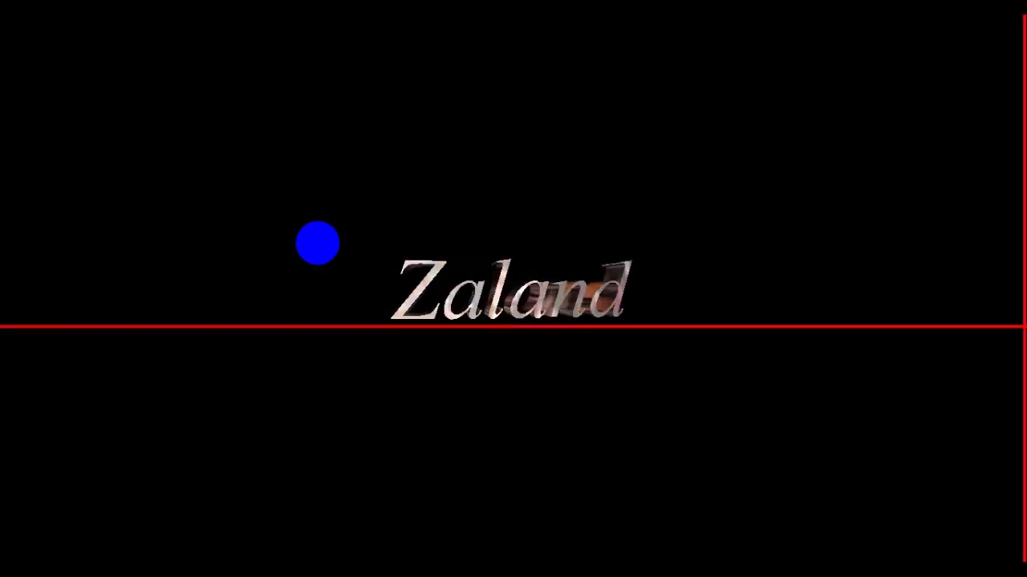
{"action": "left_click", "coordinate": [318, 243]}
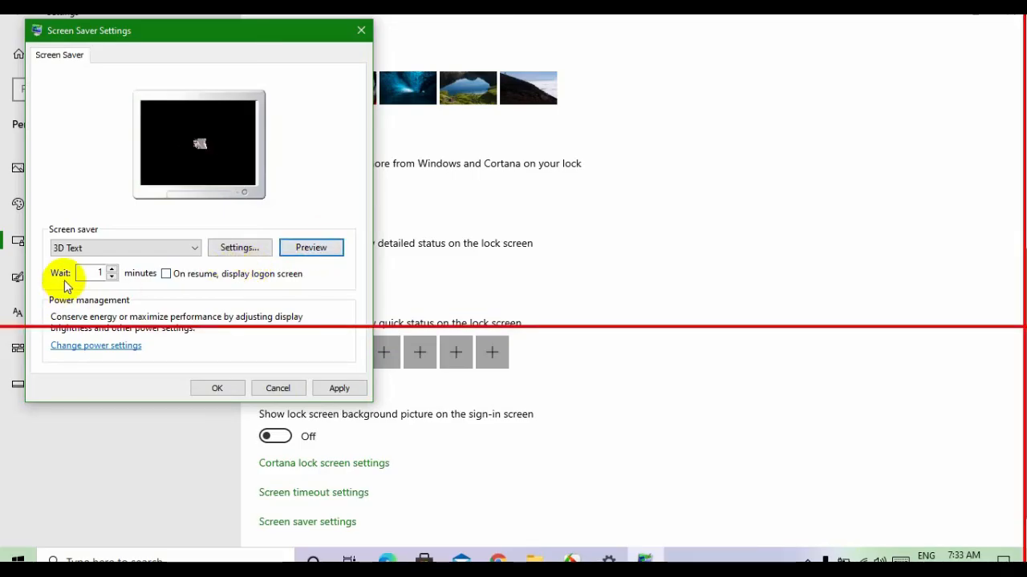
- Set the screen saver wait time to 5 minutes, and enable displaying the logon screen on resume
{"action": "double_click", "coordinate": [95, 272]}
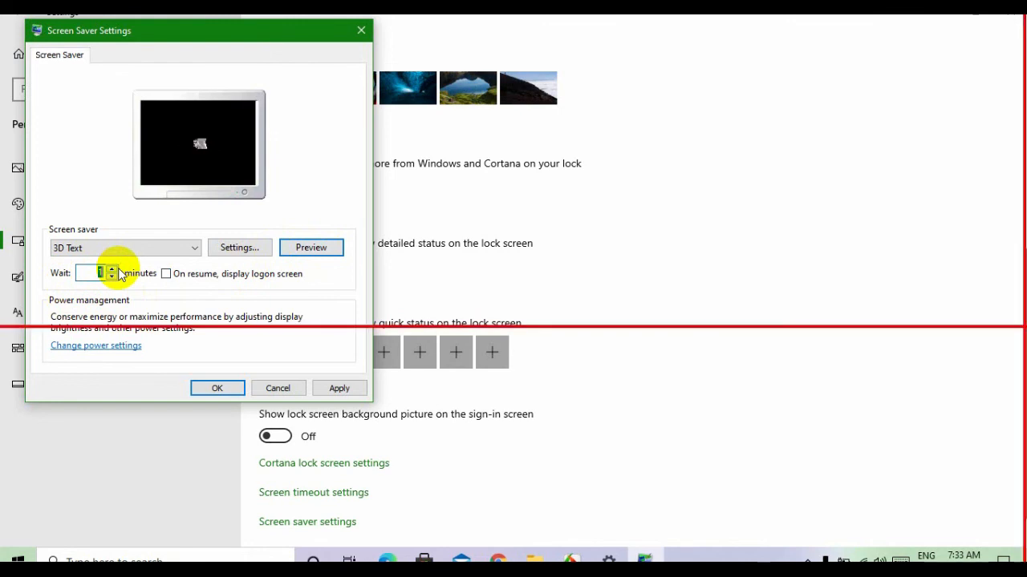
{"action": "left_click", "coordinate": [113, 269]}
{"action": "left_click", "coordinate": [113, 270]}
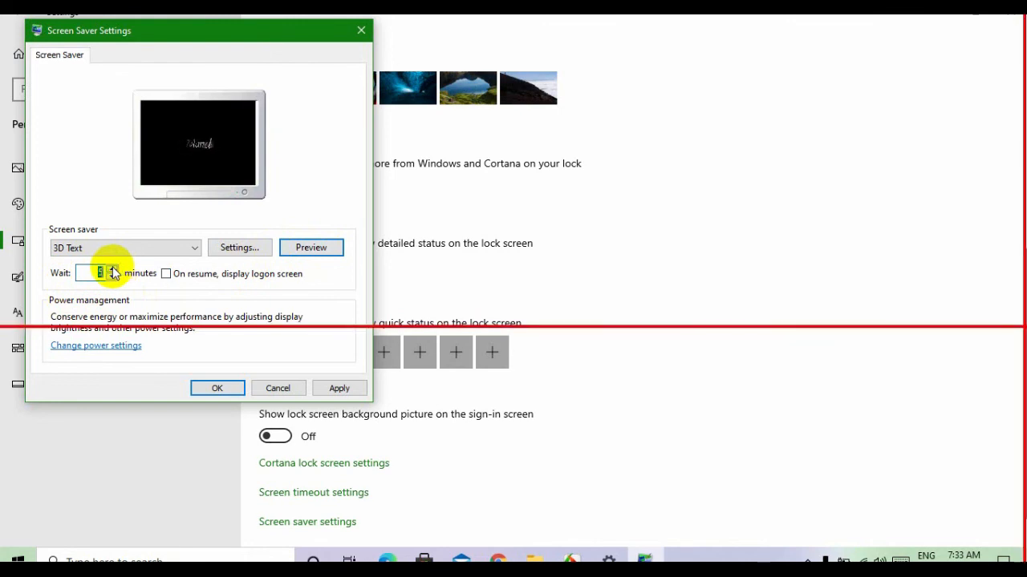
{"action": "left_click", "coordinate": [166, 275]}
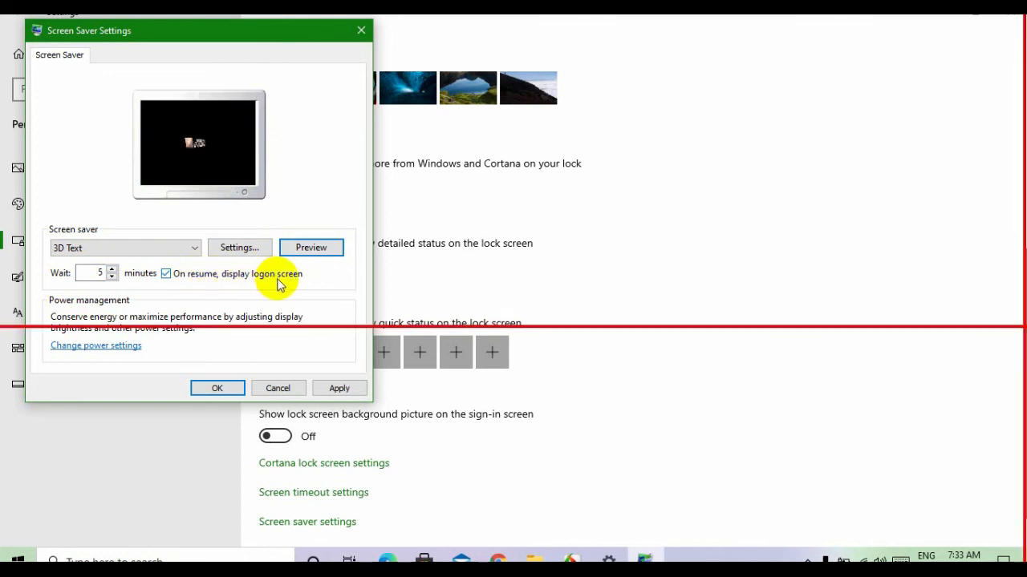
- Check the BigBlueButton session in Chrome, and return to the screen saver's logon-on-resume option
{"action": "left_click", "coordinate": [498, 559]}
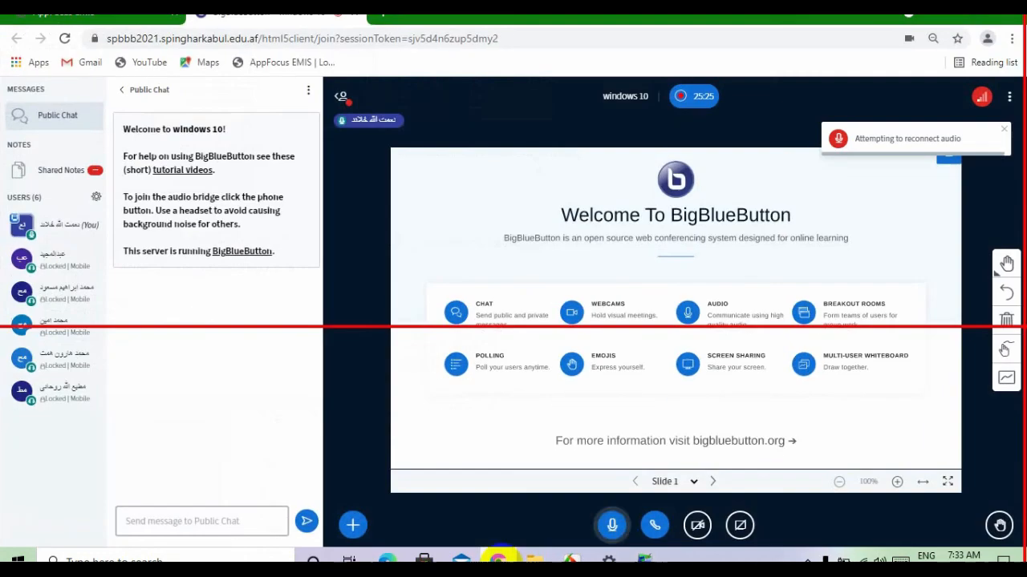
{"action": "left_click", "coordinate": [935, 16]}
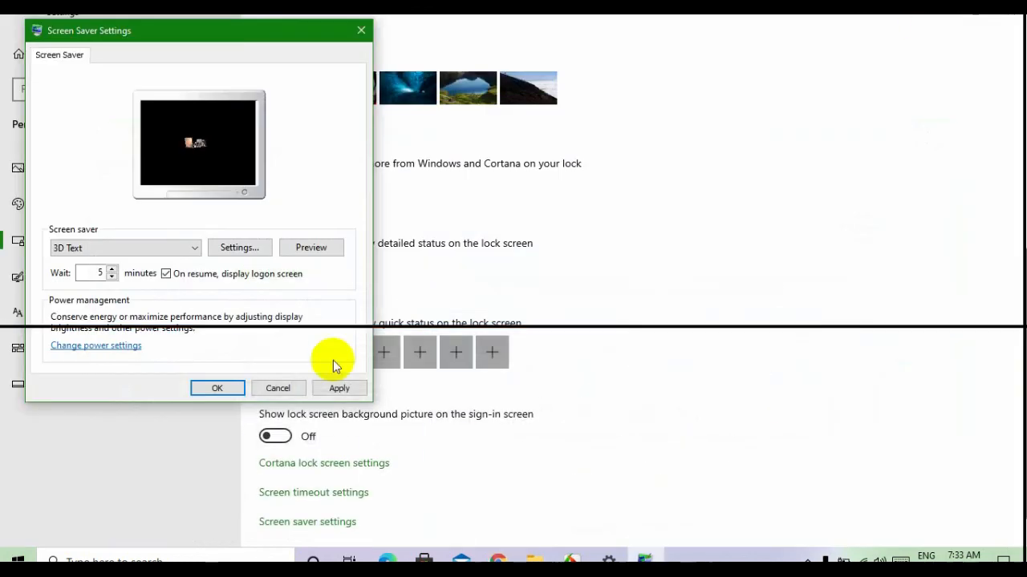
{"action": "left_click", "coordinate": [166, 274]}
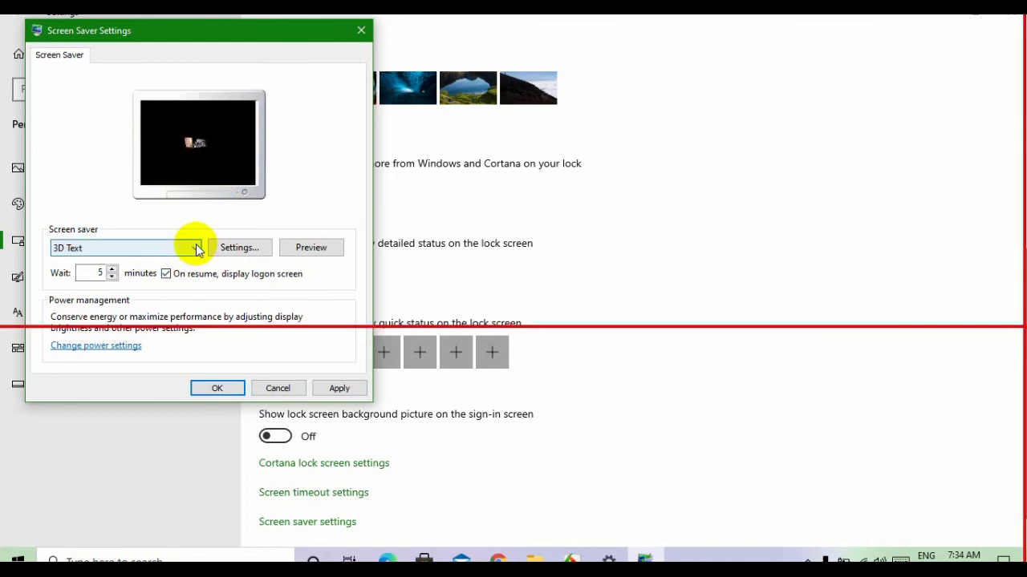
- Select the Bubbles screen saver and preview it in full screen
{"action": "left_click", "coordinate": [158, 244]}
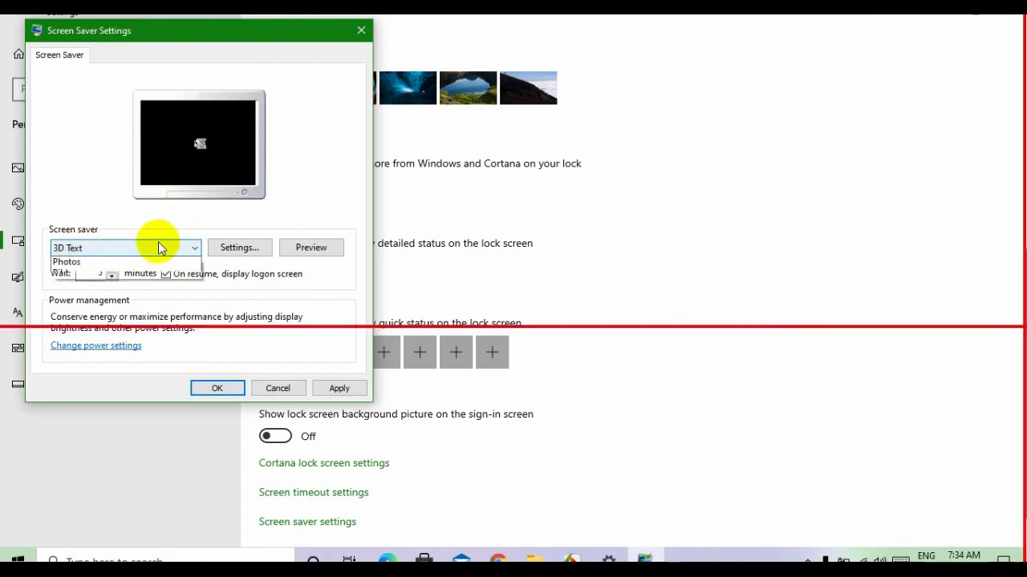
{"action": "left_click", "coordinate": [137, 297]}
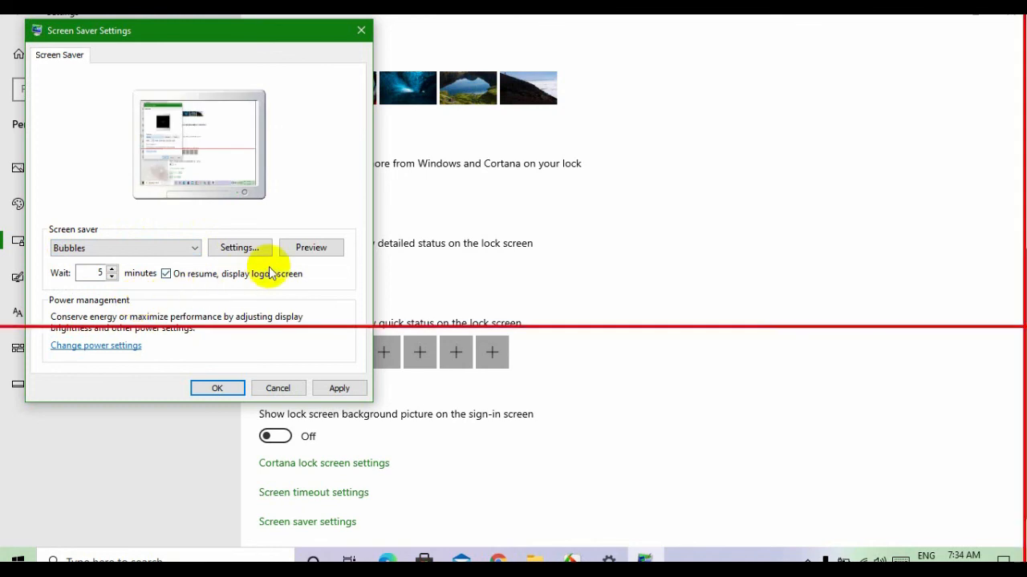
{"action": "left_click", "coordinate": [309, 247]}
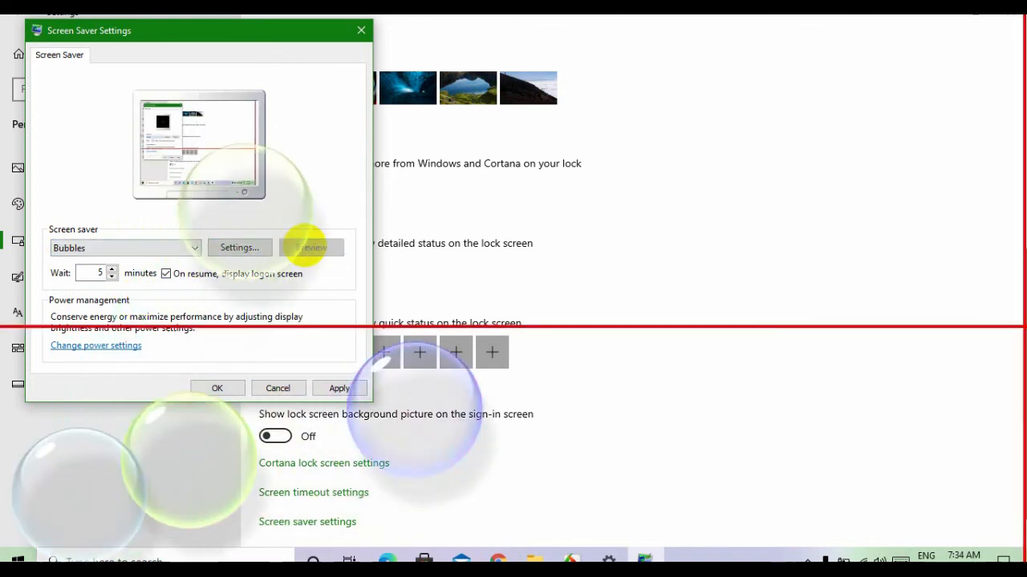
- Select the Mystify screen saver and preview it in full screen
{"action": "left_click", "coordinate": [184, 248]}
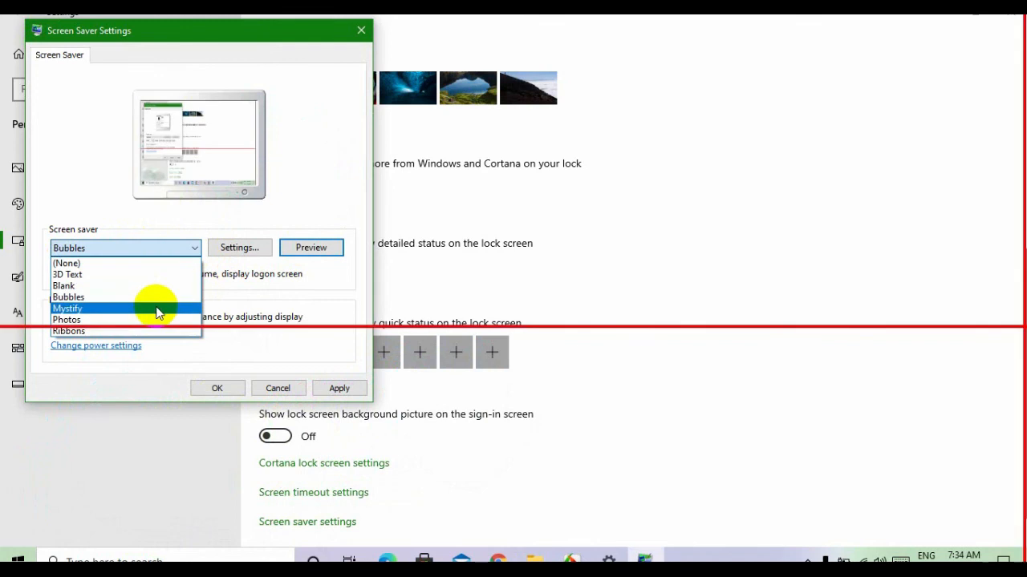
{"action": "left_click", "coordinate": [154, 309]}
{"action": "left_click", "coordinate": [299, 245]}
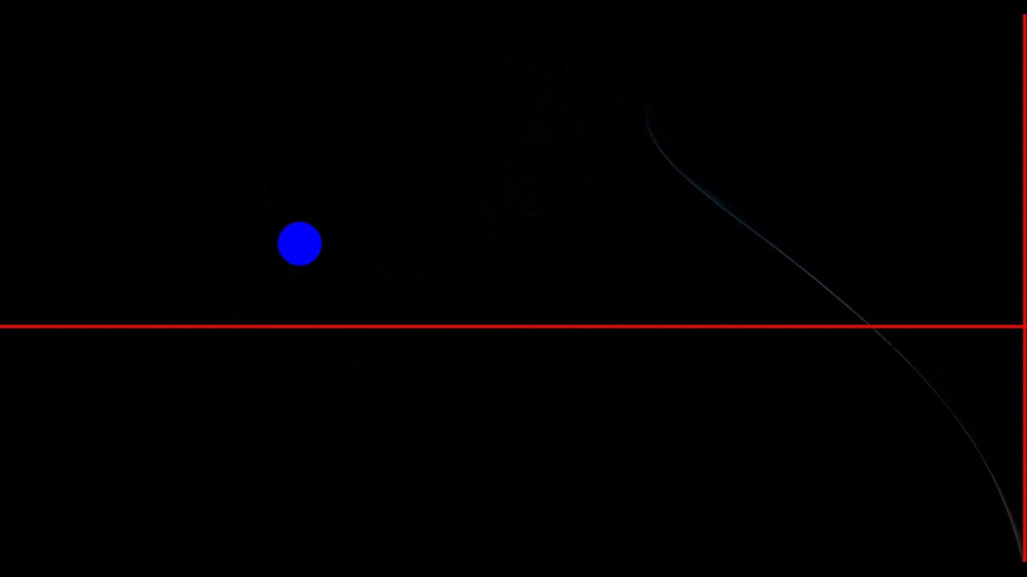
{"action": "left_click", "coordinate": [299, 244]}
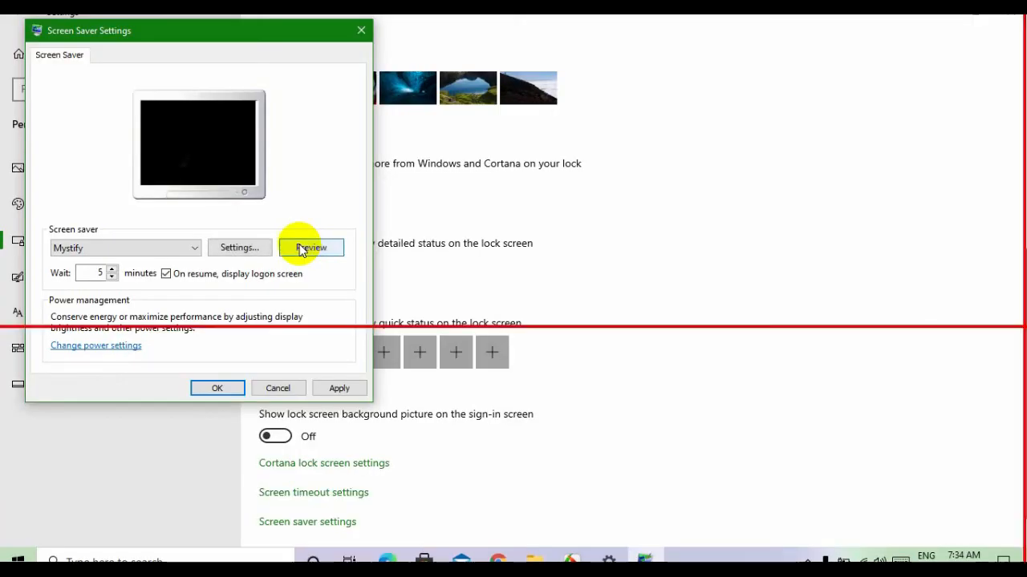
- Set the screen saver to (None), apply the change, and close the Screen Saver Settings dialog
{"action": "left_click", "coordinate": [191, 250]}
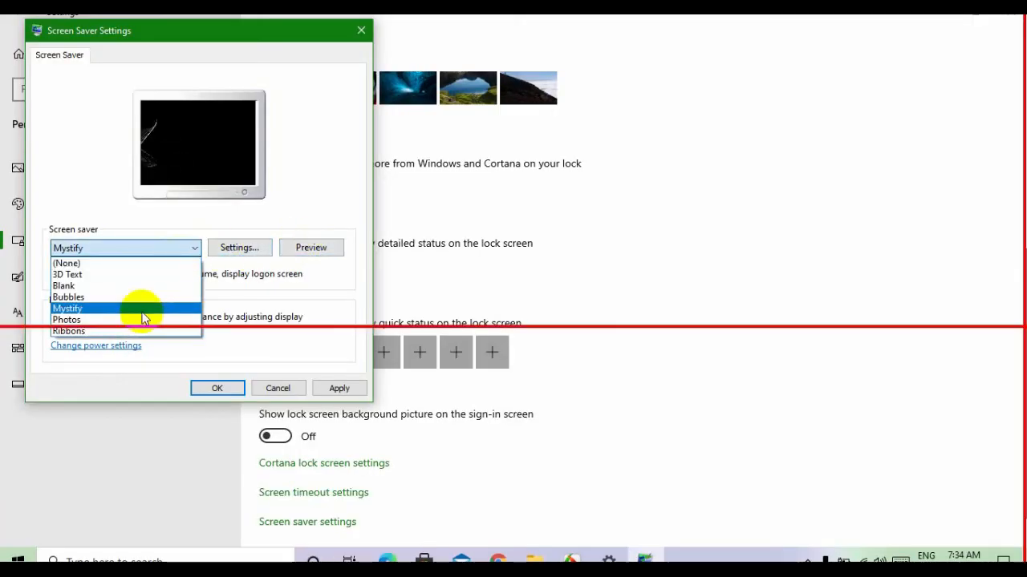
{"action": "left_click", "coordinate": [142, 265]}
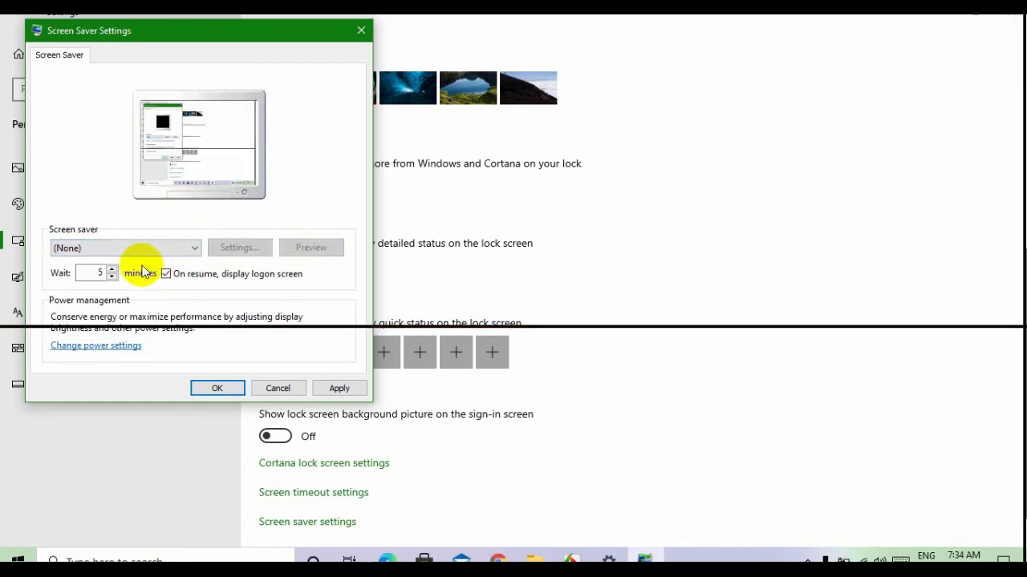
{"action": "left_click", "coordinate": [346, 388]}
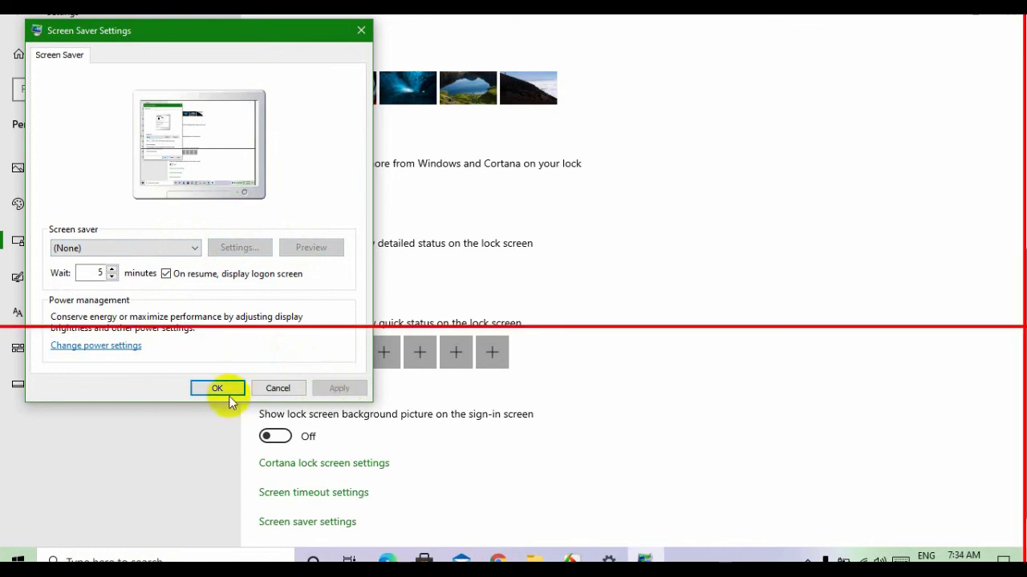
{"action": "left_click", "coordinate": [220, 388]}
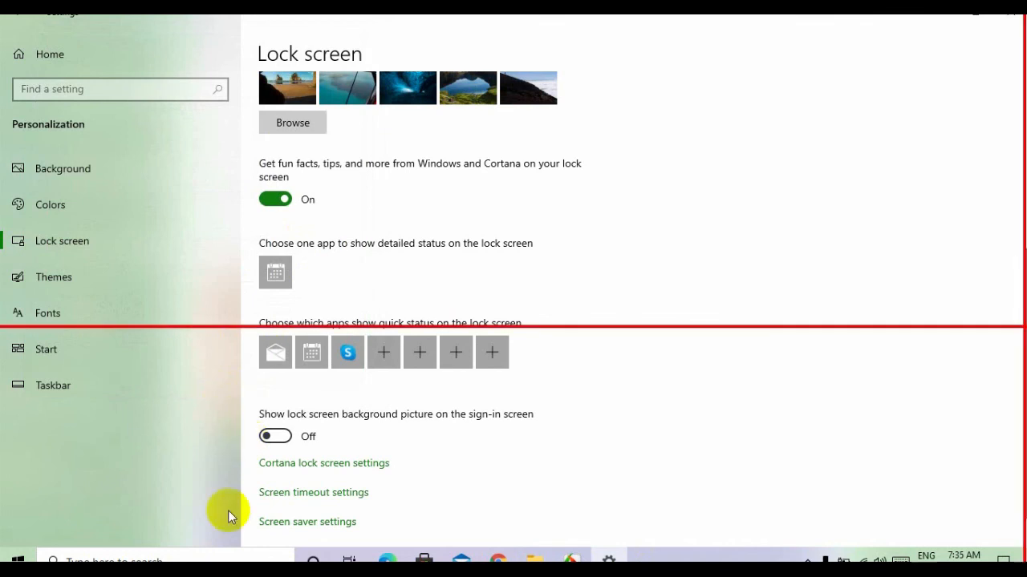
- Switch to Chrome, unmute the microphone in the BigBlueButton session, and return to the Lock screen settings
{"action": "left_click", "coordinate": [498, 559]}
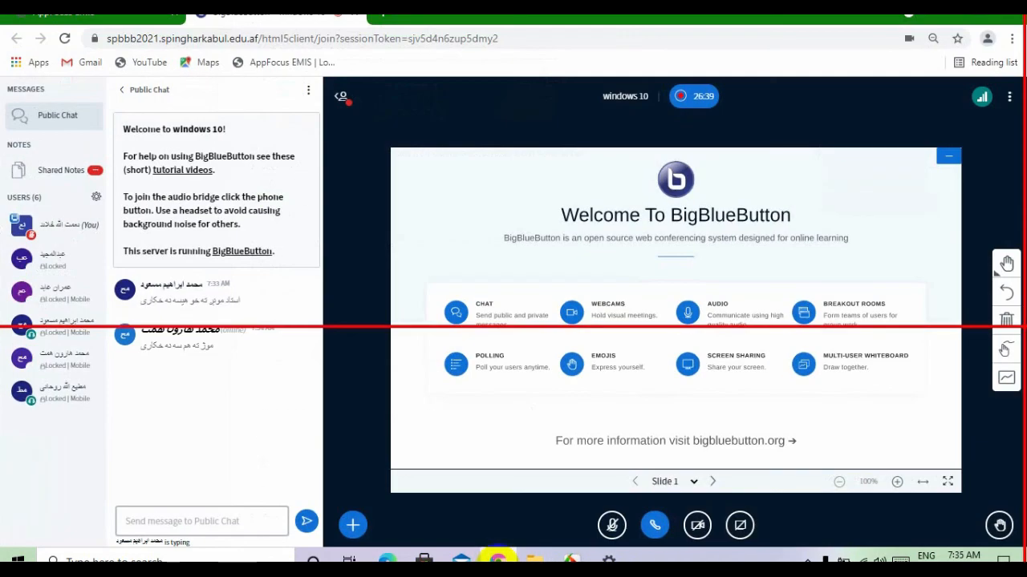
{"action": "right_click", "coordinate": [492, 559]}
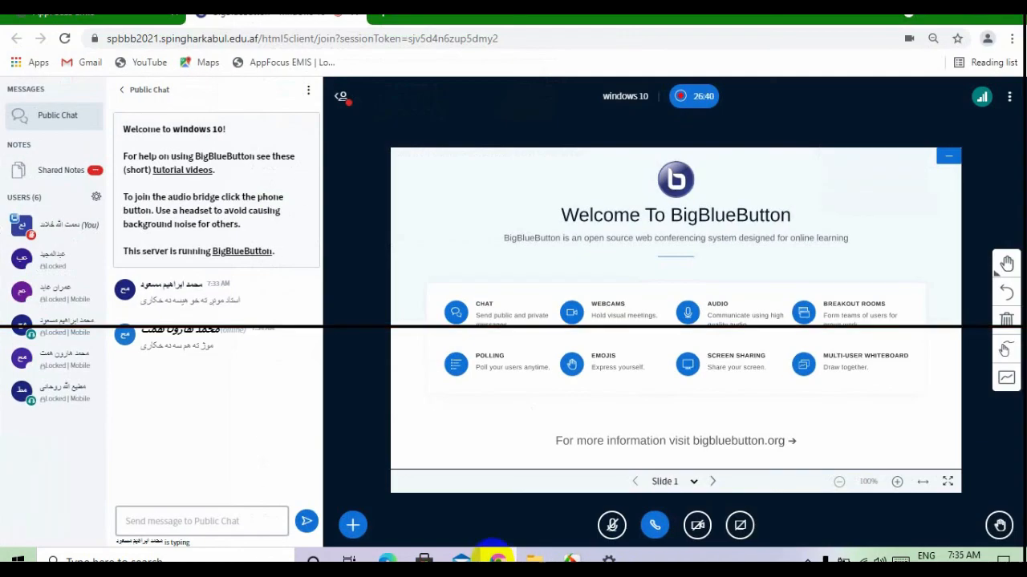
{"action": "left_click", "coordinate": [610, 531]}
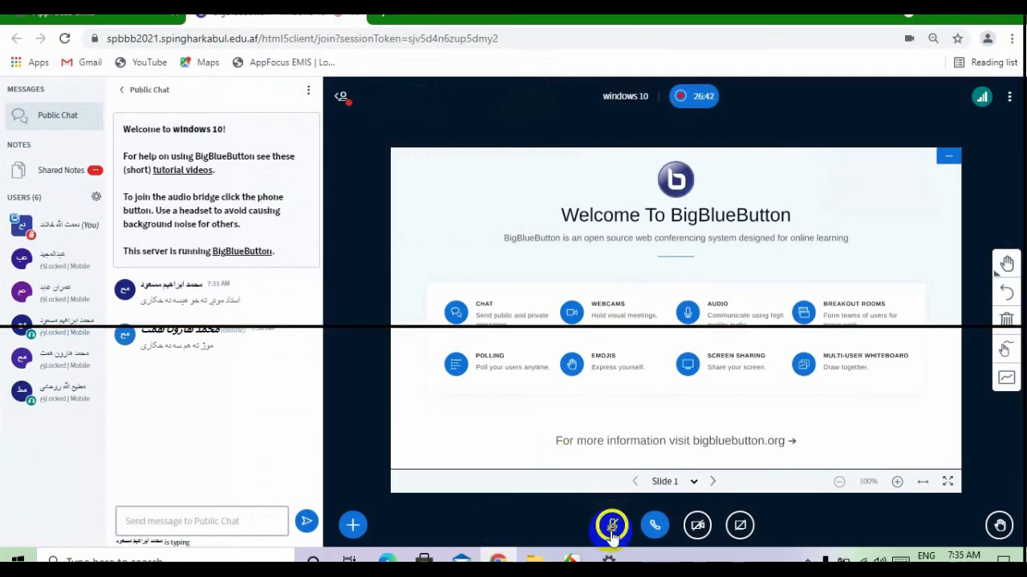
{"action": "left_click", "coordinate": [937, 17]}
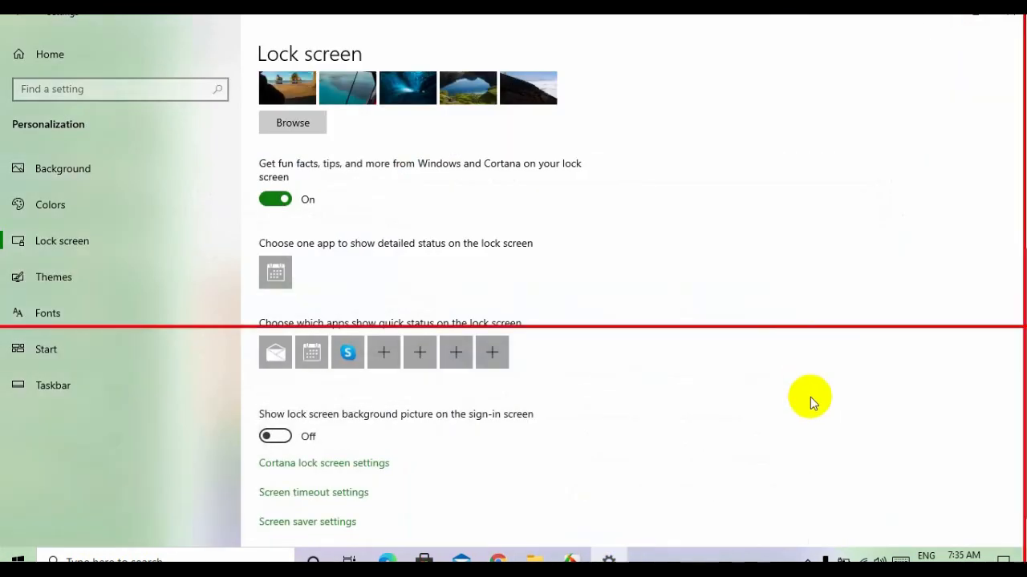